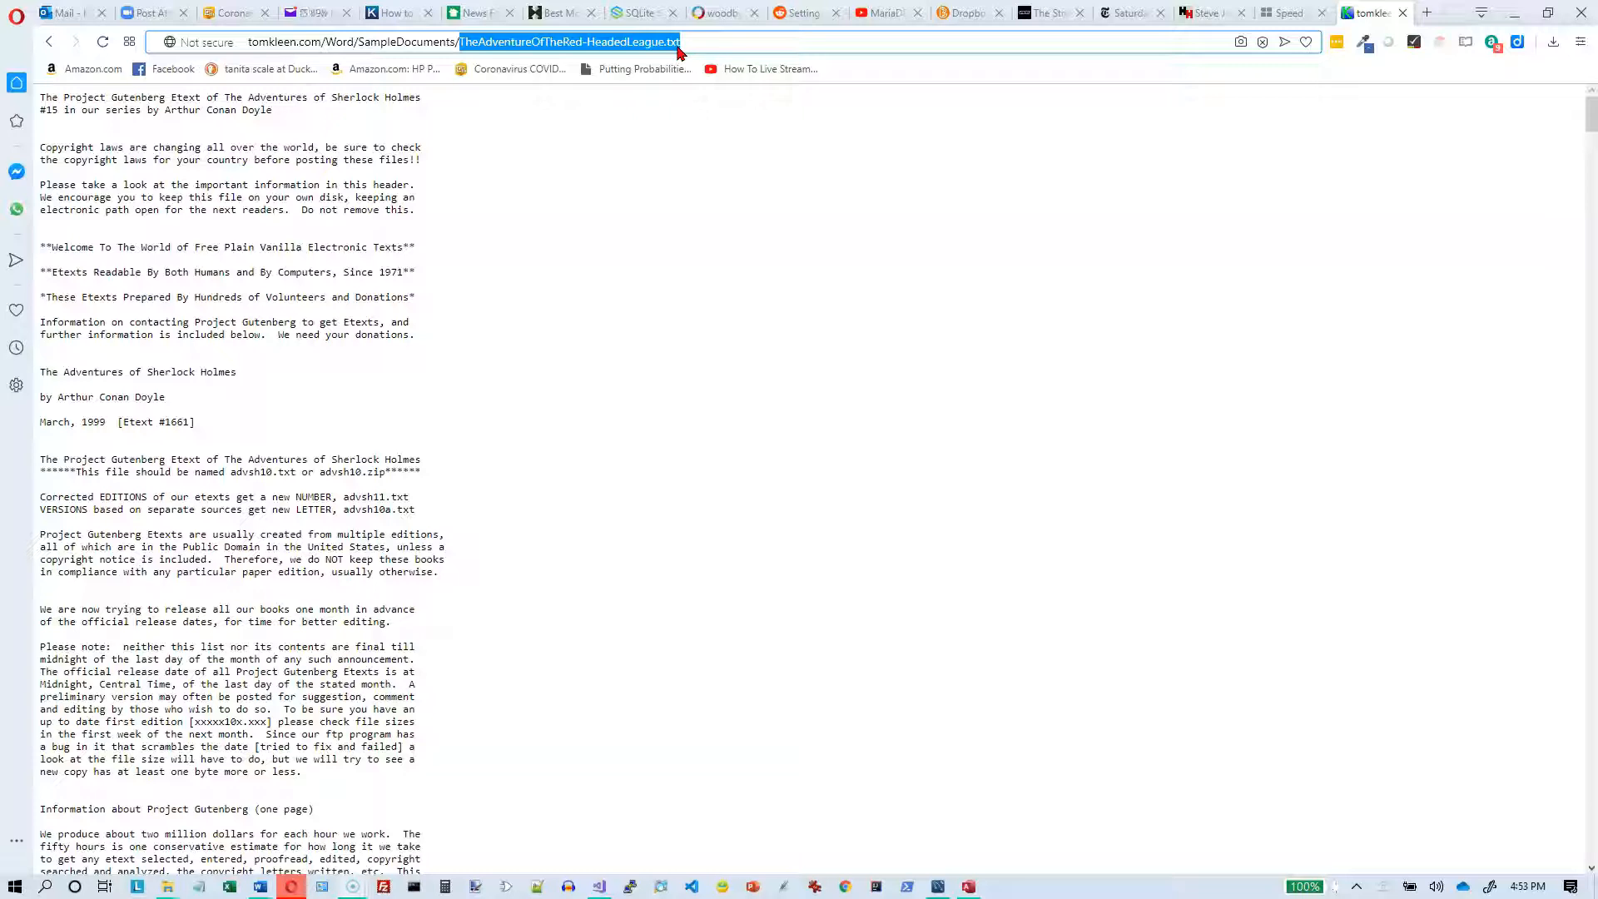
Step: Select and copy the entire text of TheAdventureOfTheRed-HeadedLeague.txt from the web page
{"action": "left_click", "coordinate": [429, 94]}
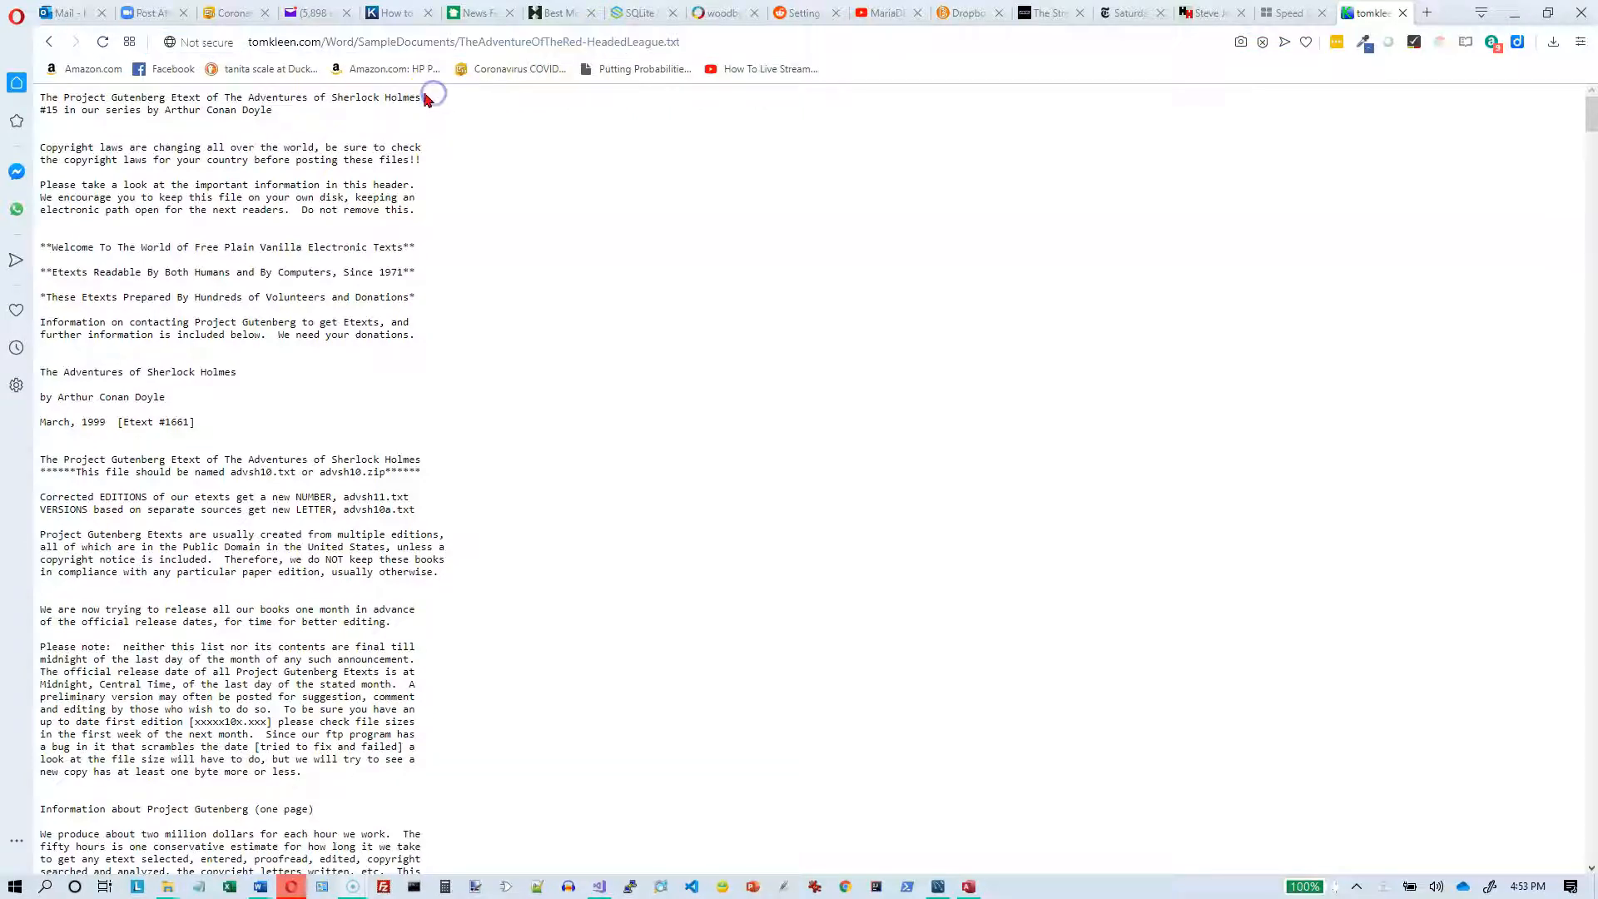
{"action": "triple_click", "coordinate": [41, 94]}
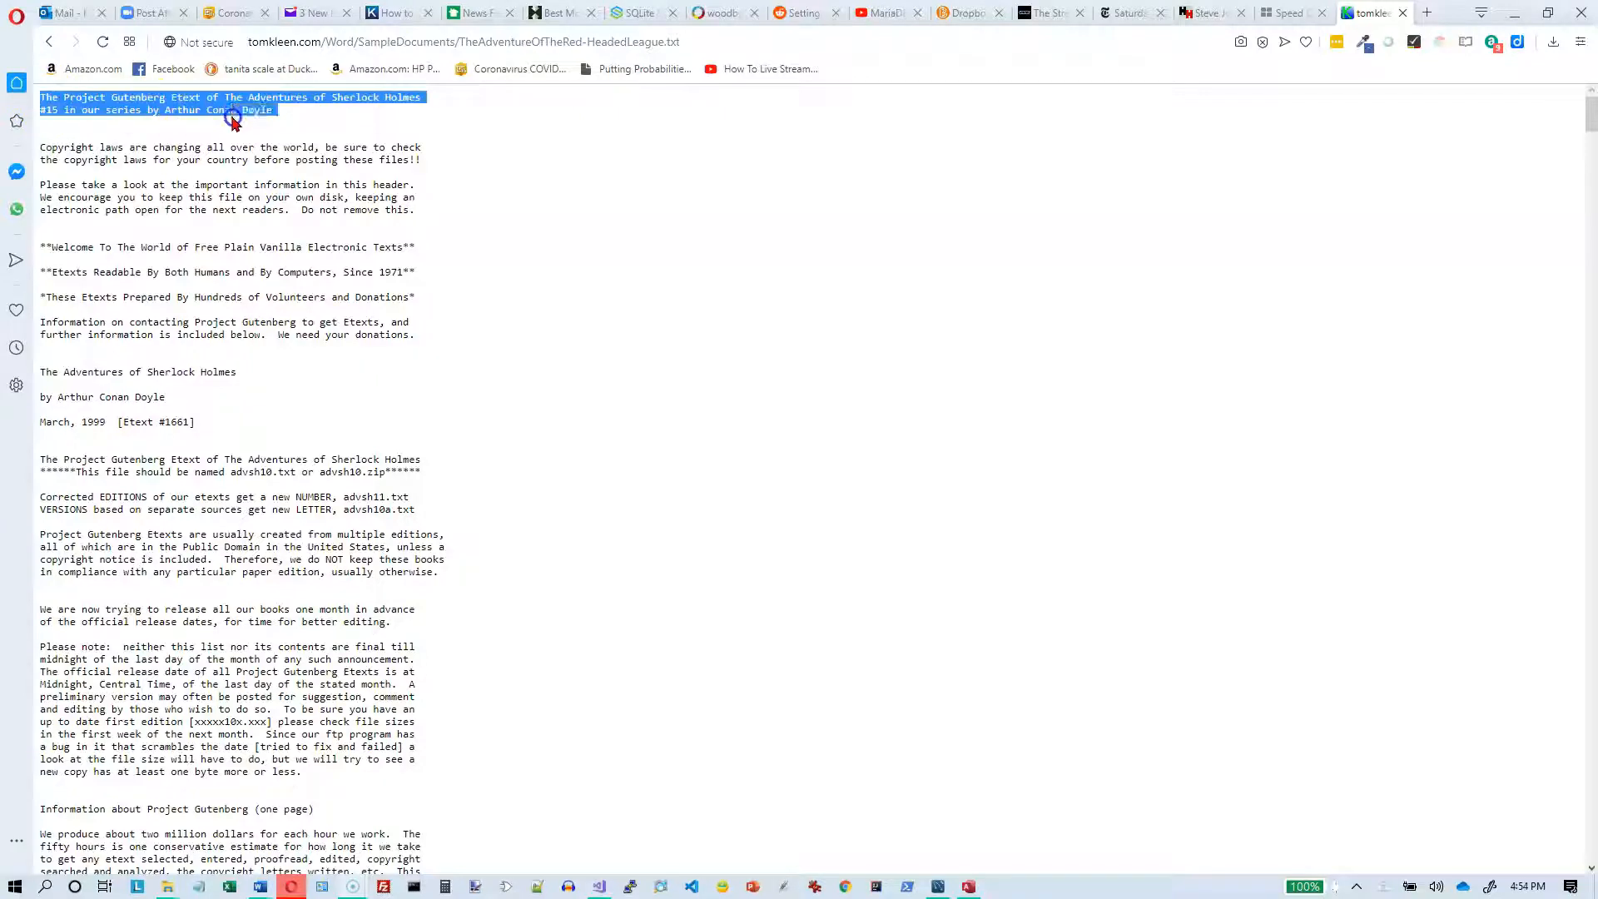
{"action": "left_click", "coordinate": [162, 108]}
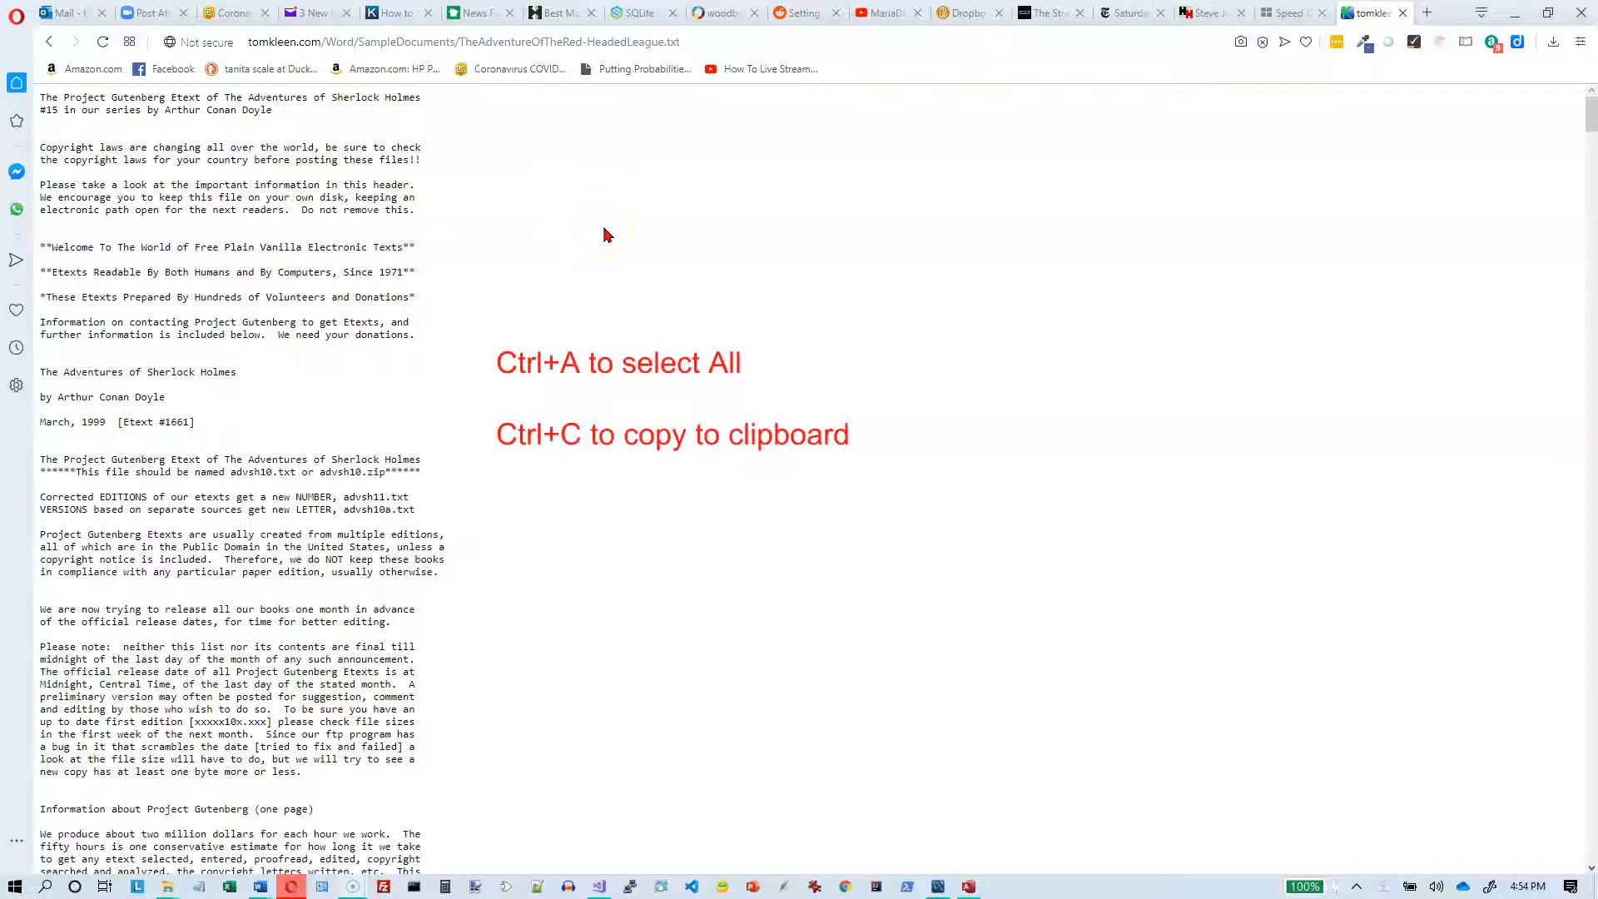
{"action": "key", "text": "ctrl+a"}
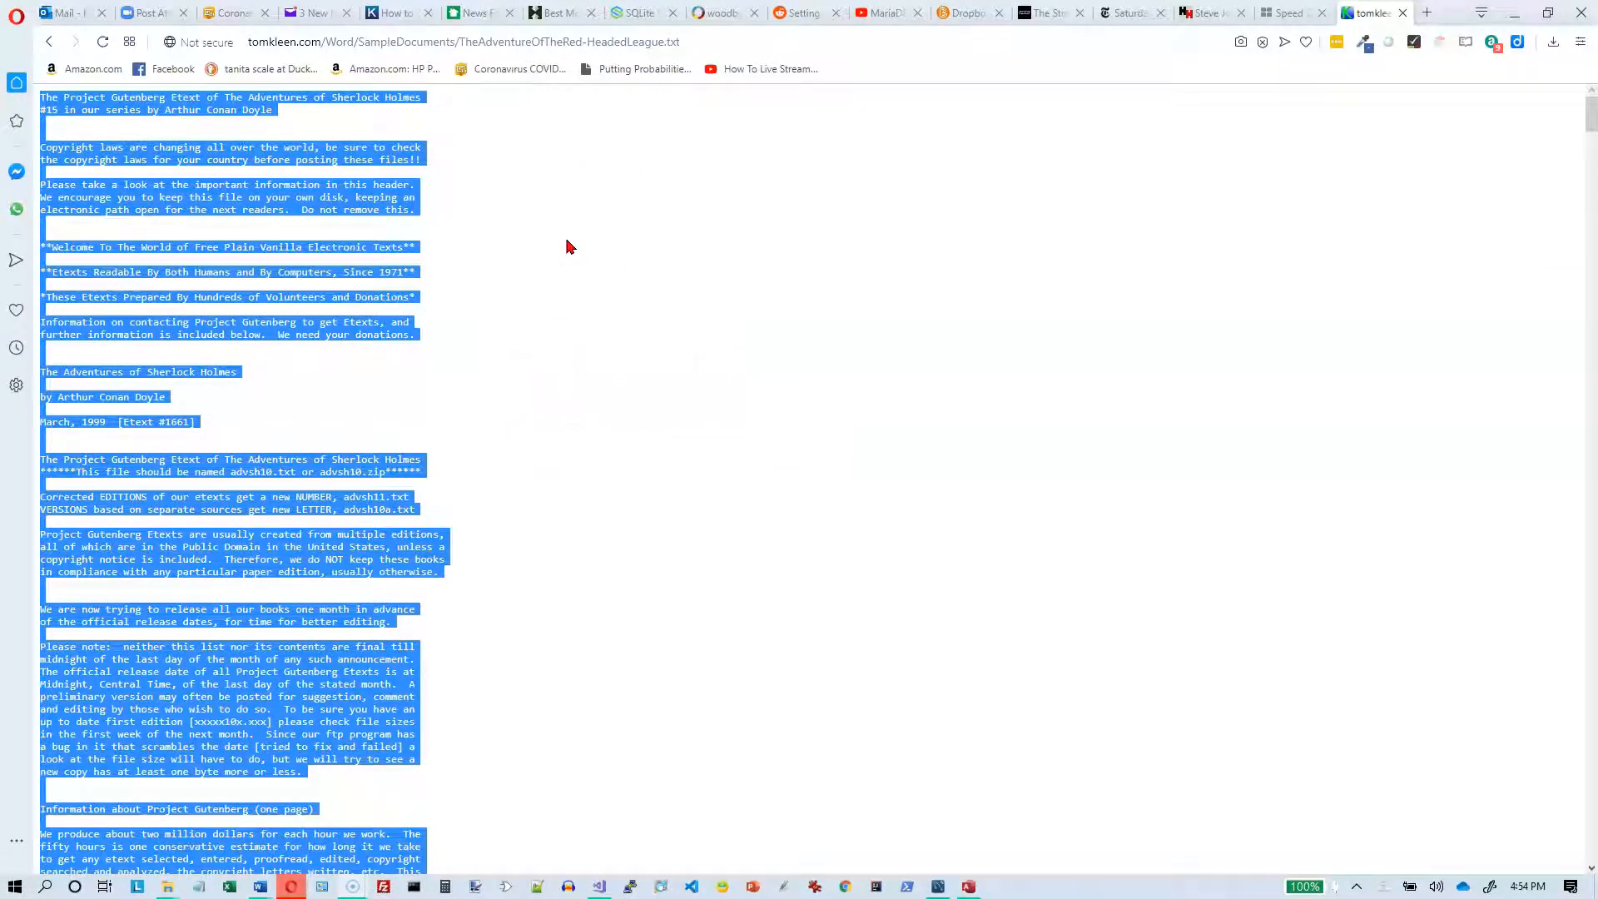
Step: Create a new blank document in Word and paste the copied story text into it
{"action": "right_click", "coordinate": [256, 889]}
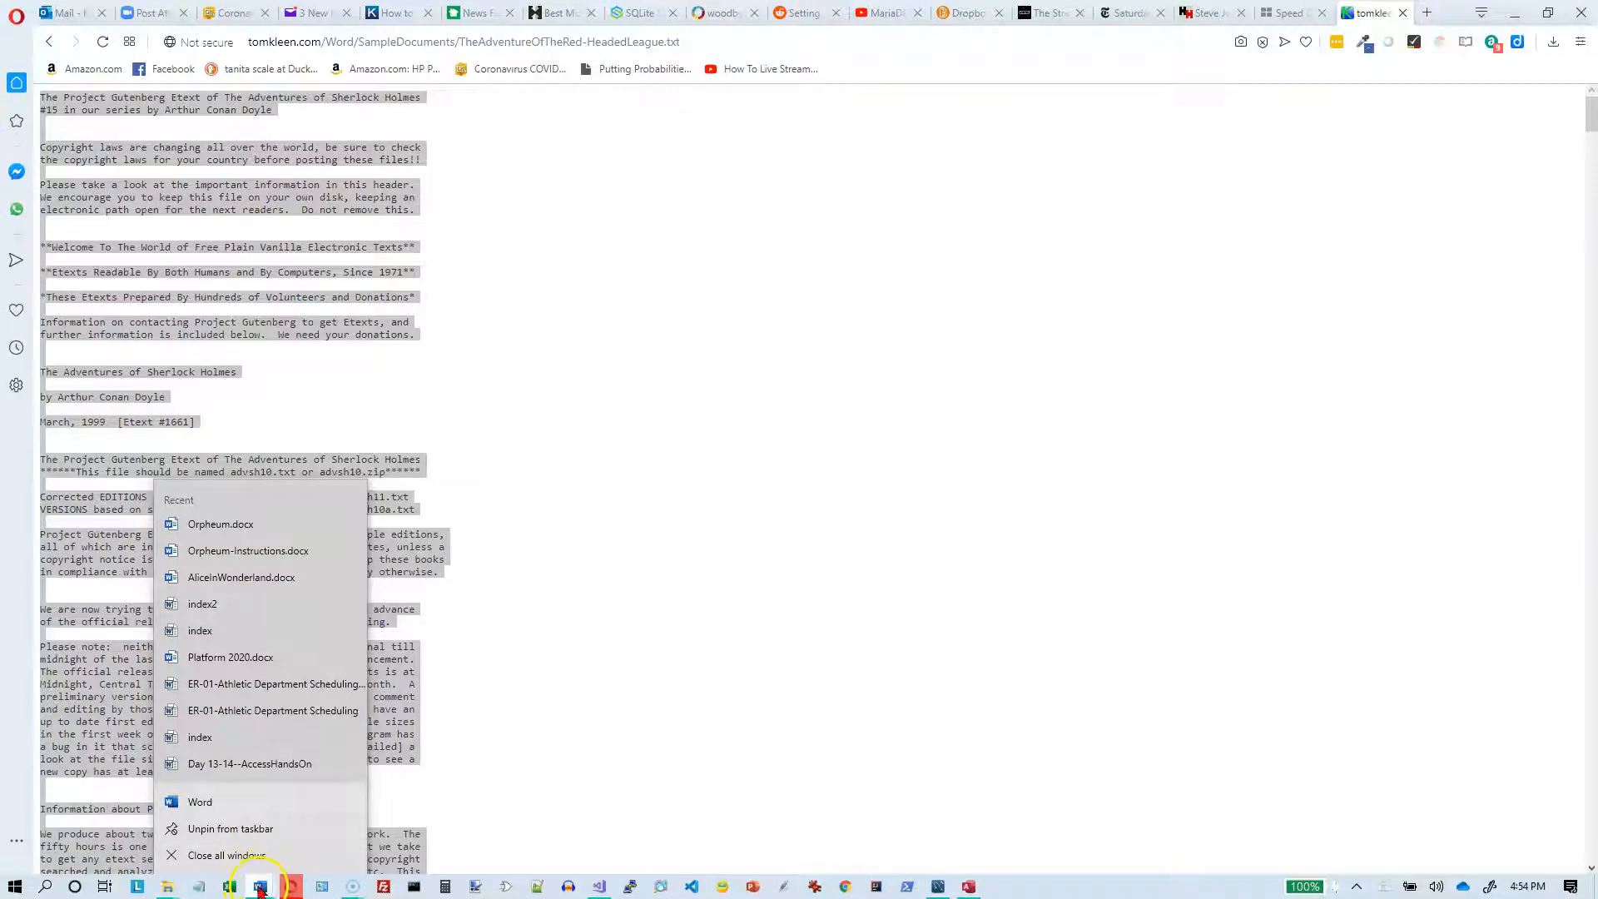
{"action": "left_click", "coordinate": [208, 804]}
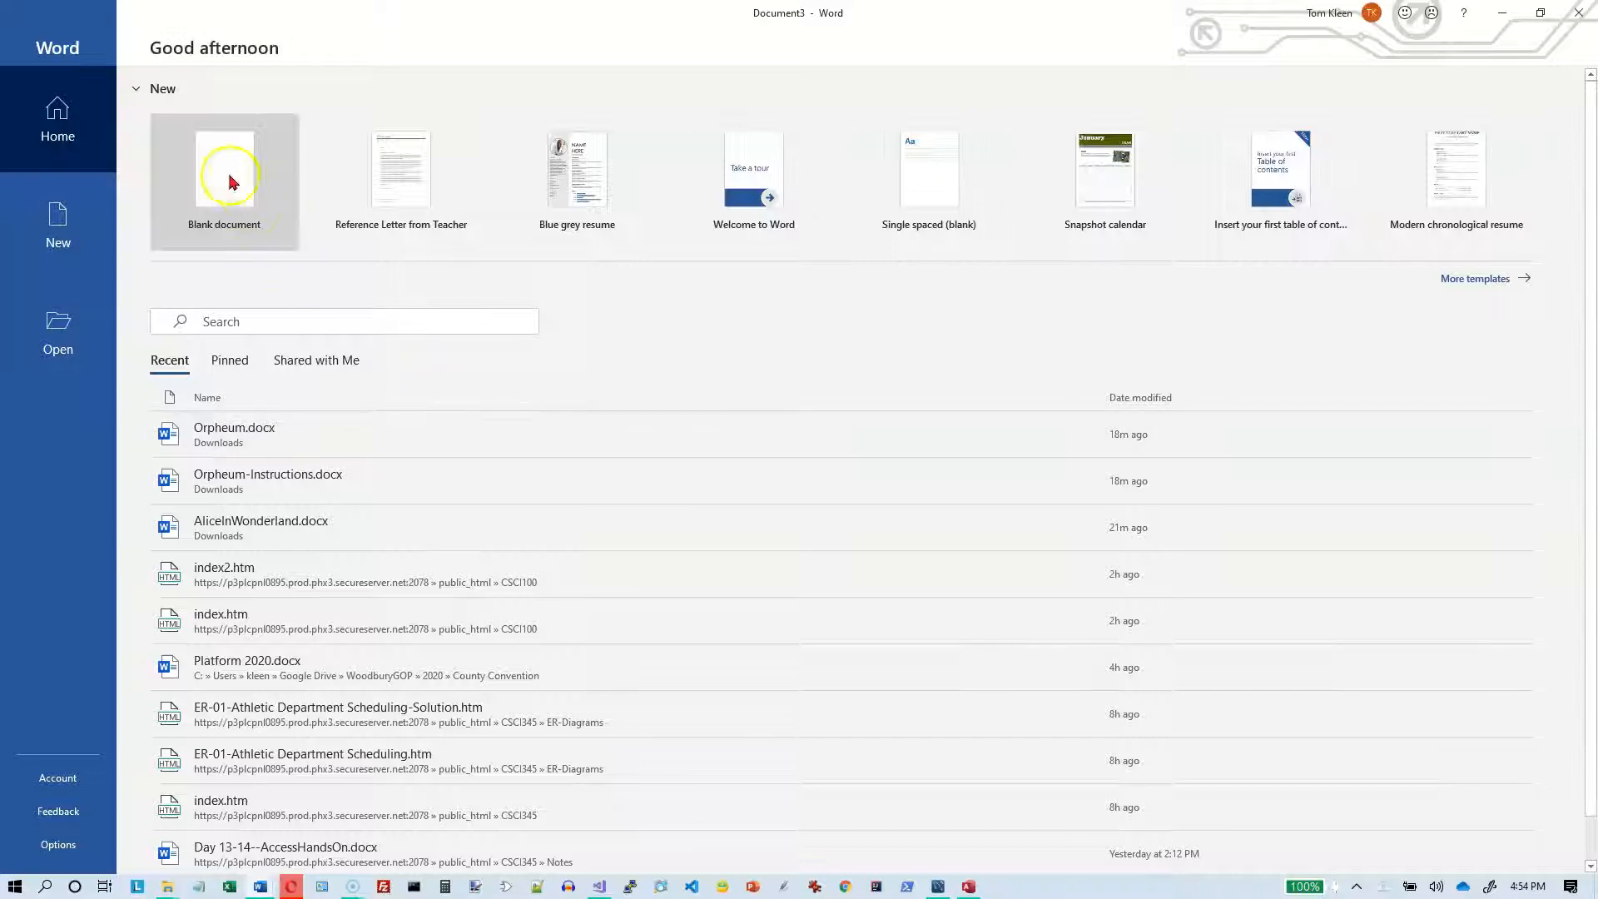
{"action": "left_click", "coordinate": [226, 174]}
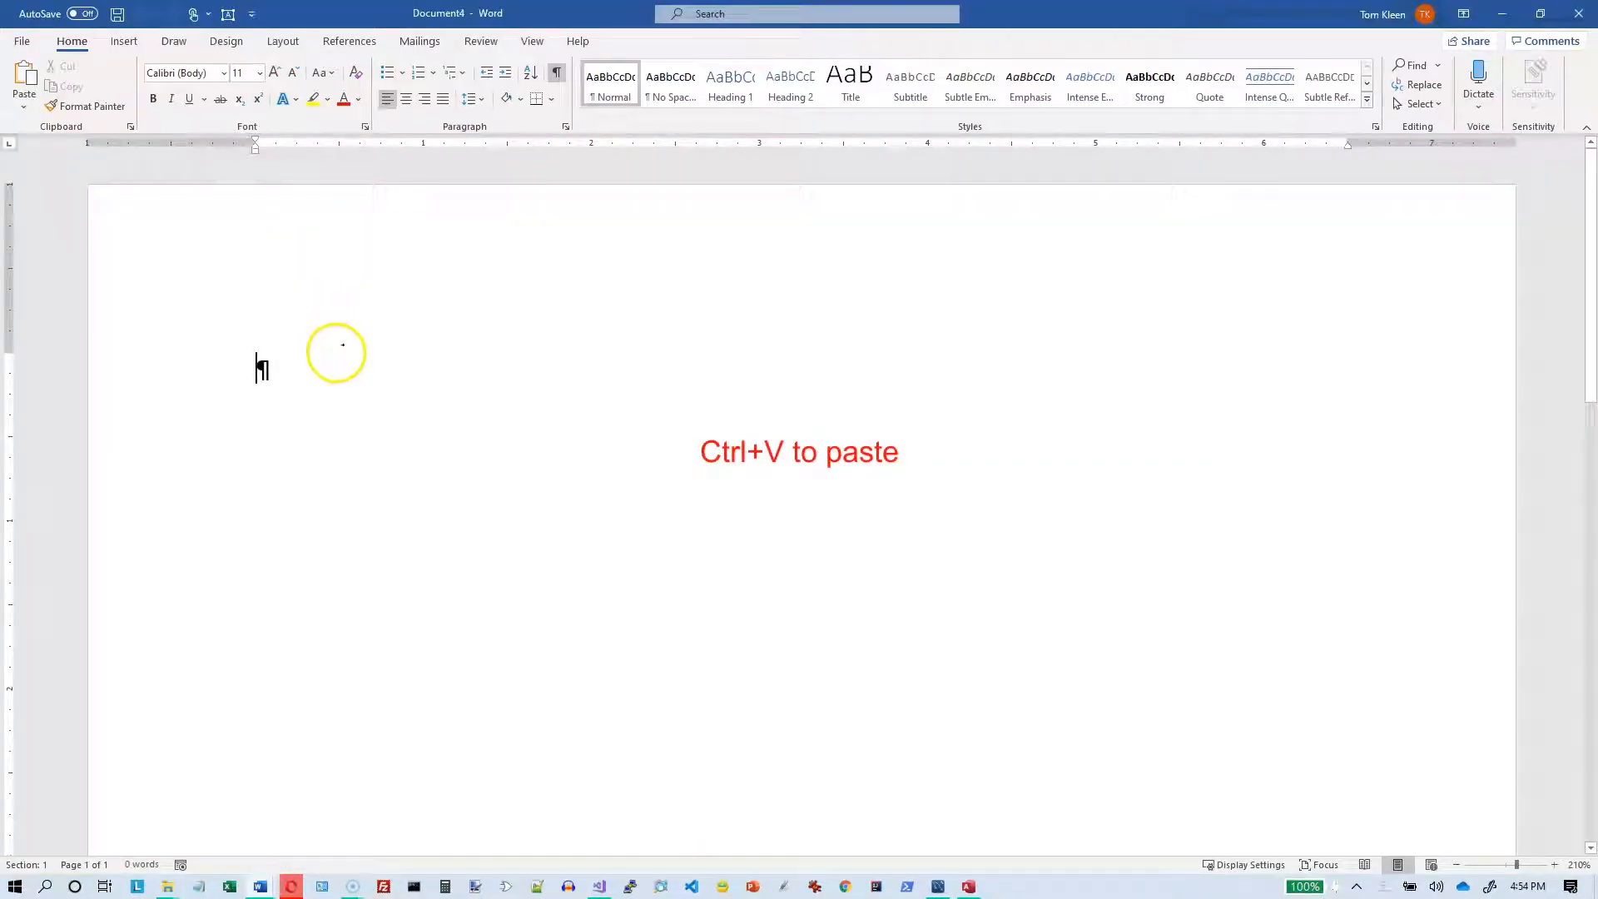
{"action": "key", "text": "ctrl+v"}
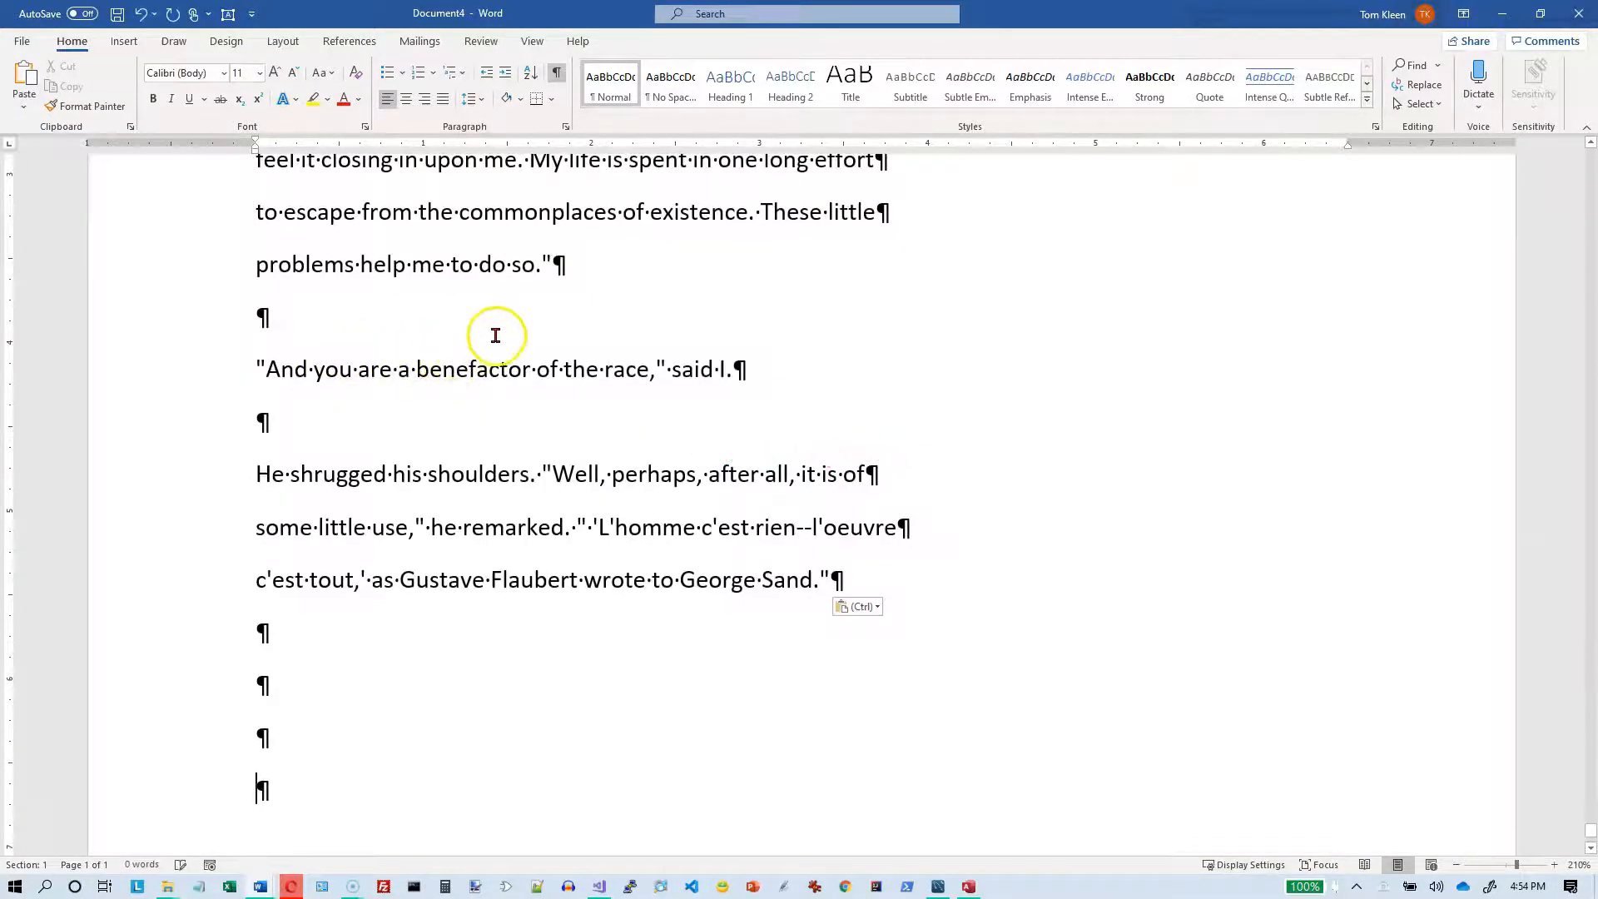
Step: Return to the start of the document and examine the paragraph marks at the ends of the opening lines
{"action": "scroll", "coordinate": [604, 326], "scroll_direction": "up", "scroll_amount": 15}
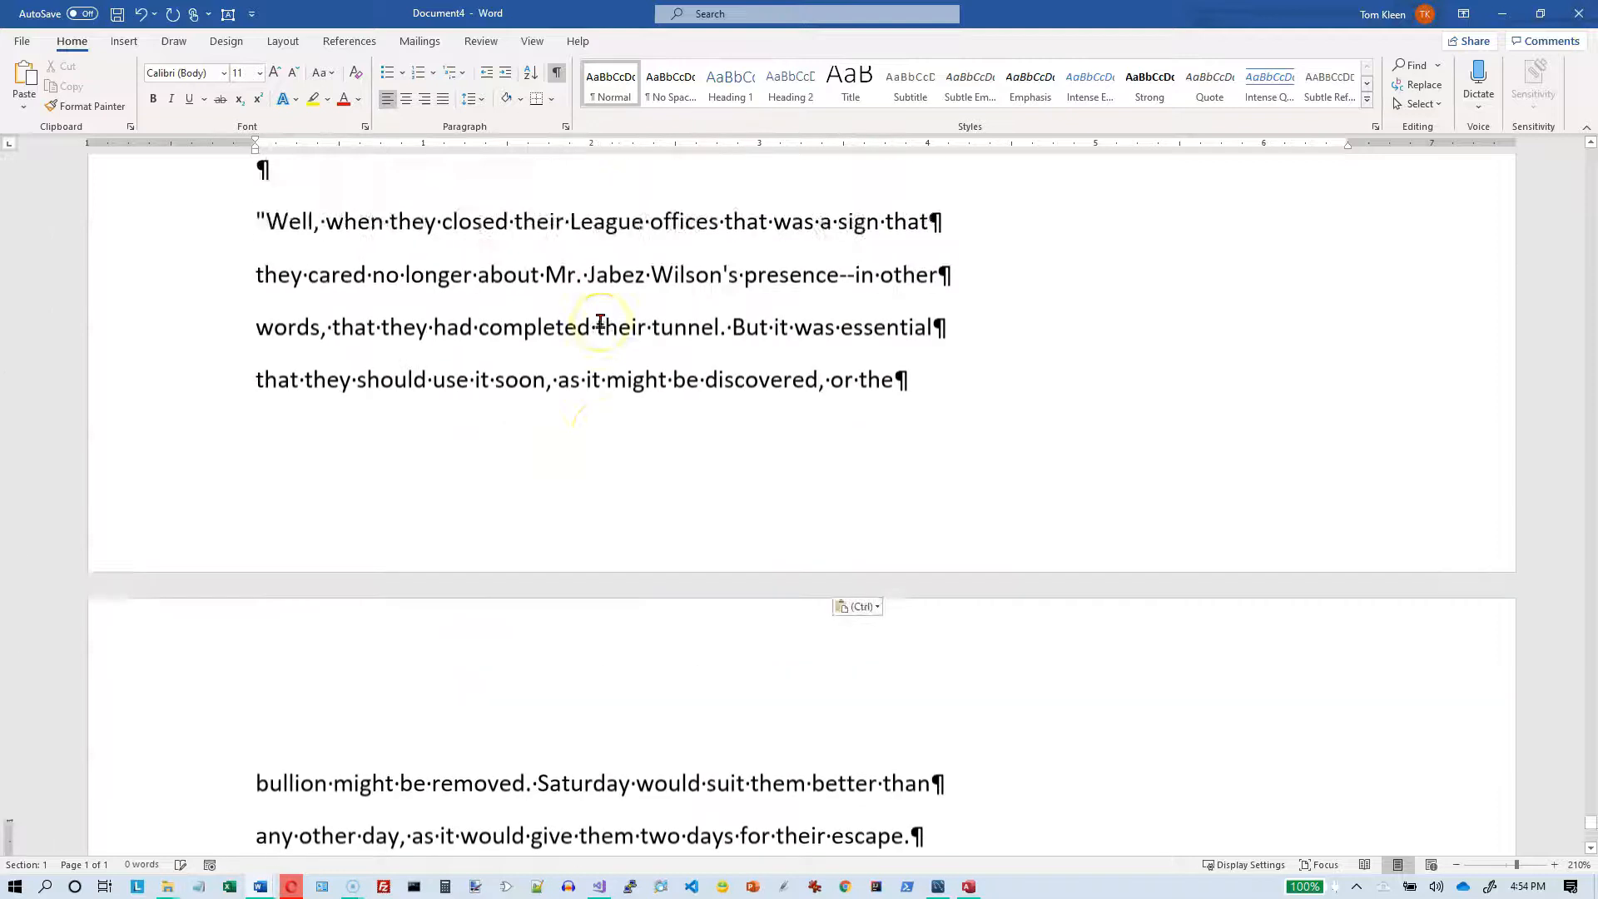
{"action": "scroll", "coordinate": [600, 321], "scroll_direction": "up", "scroll_amount": 8}
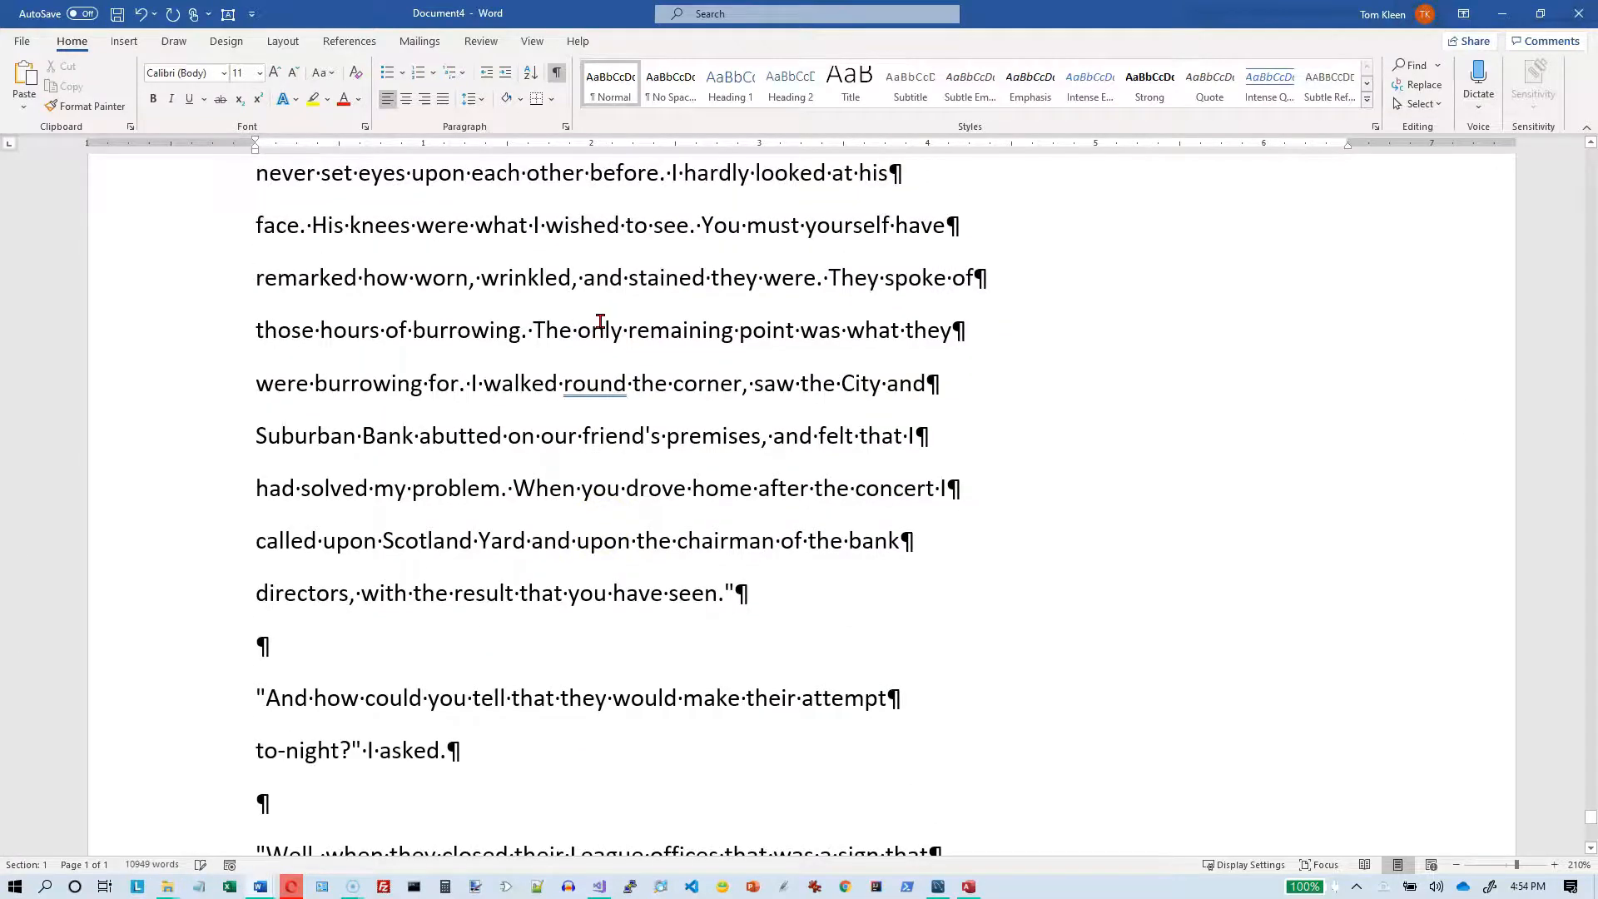
{"action": "key", "text": "ctrl+Home"}
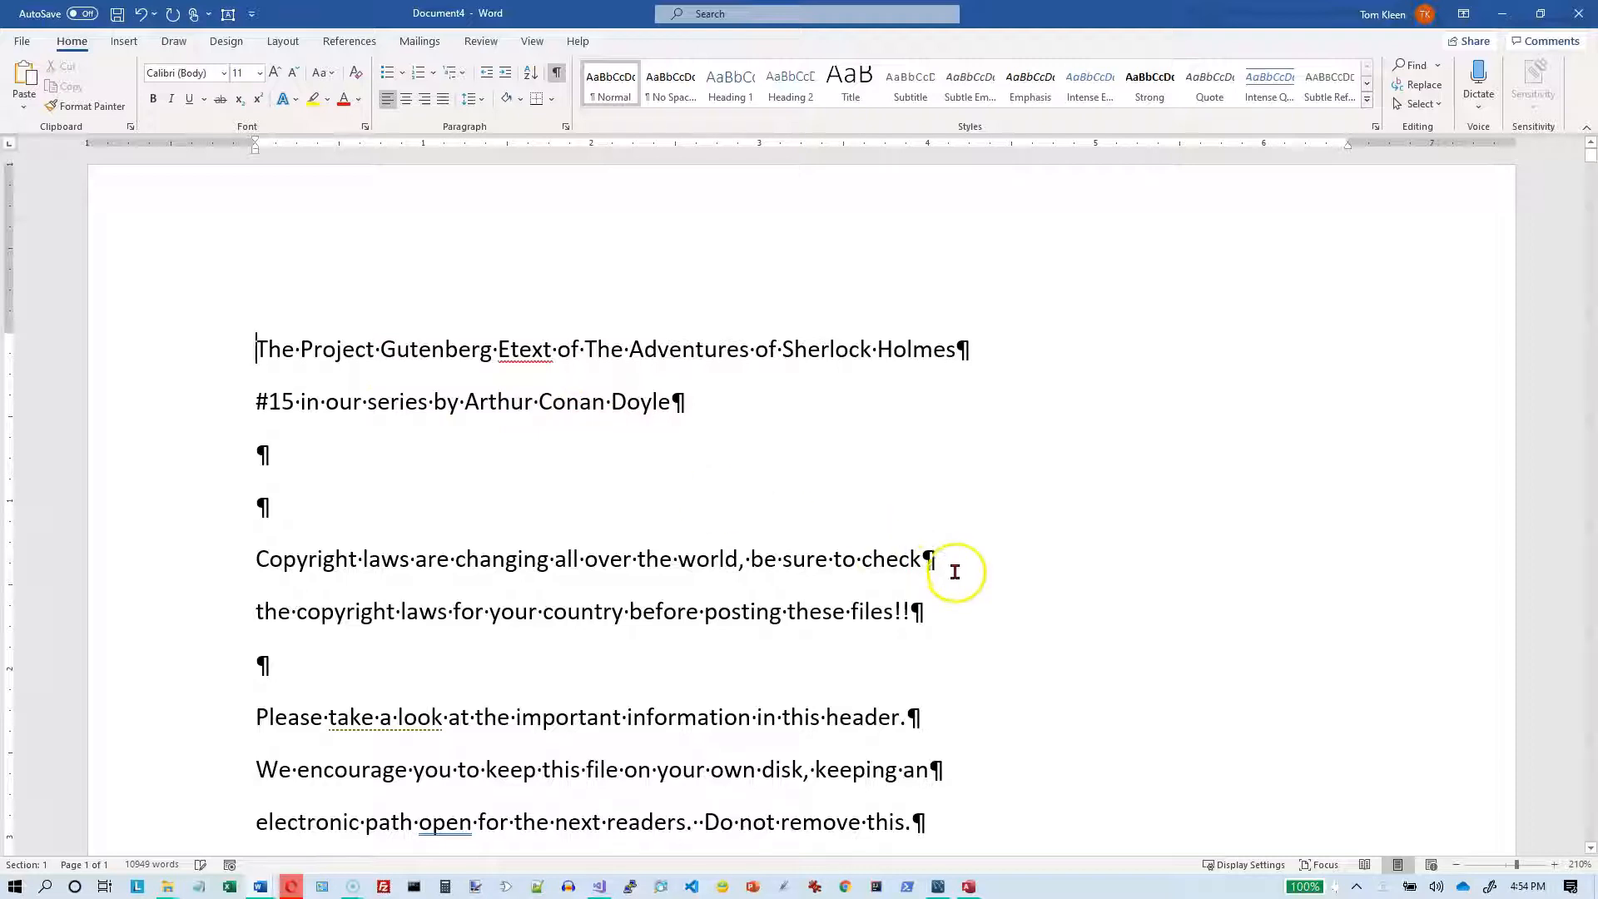
{"action": "left_click", "coordinate": [953, 564]}
{"action": "double_click", "coordinate": [949, 561]}
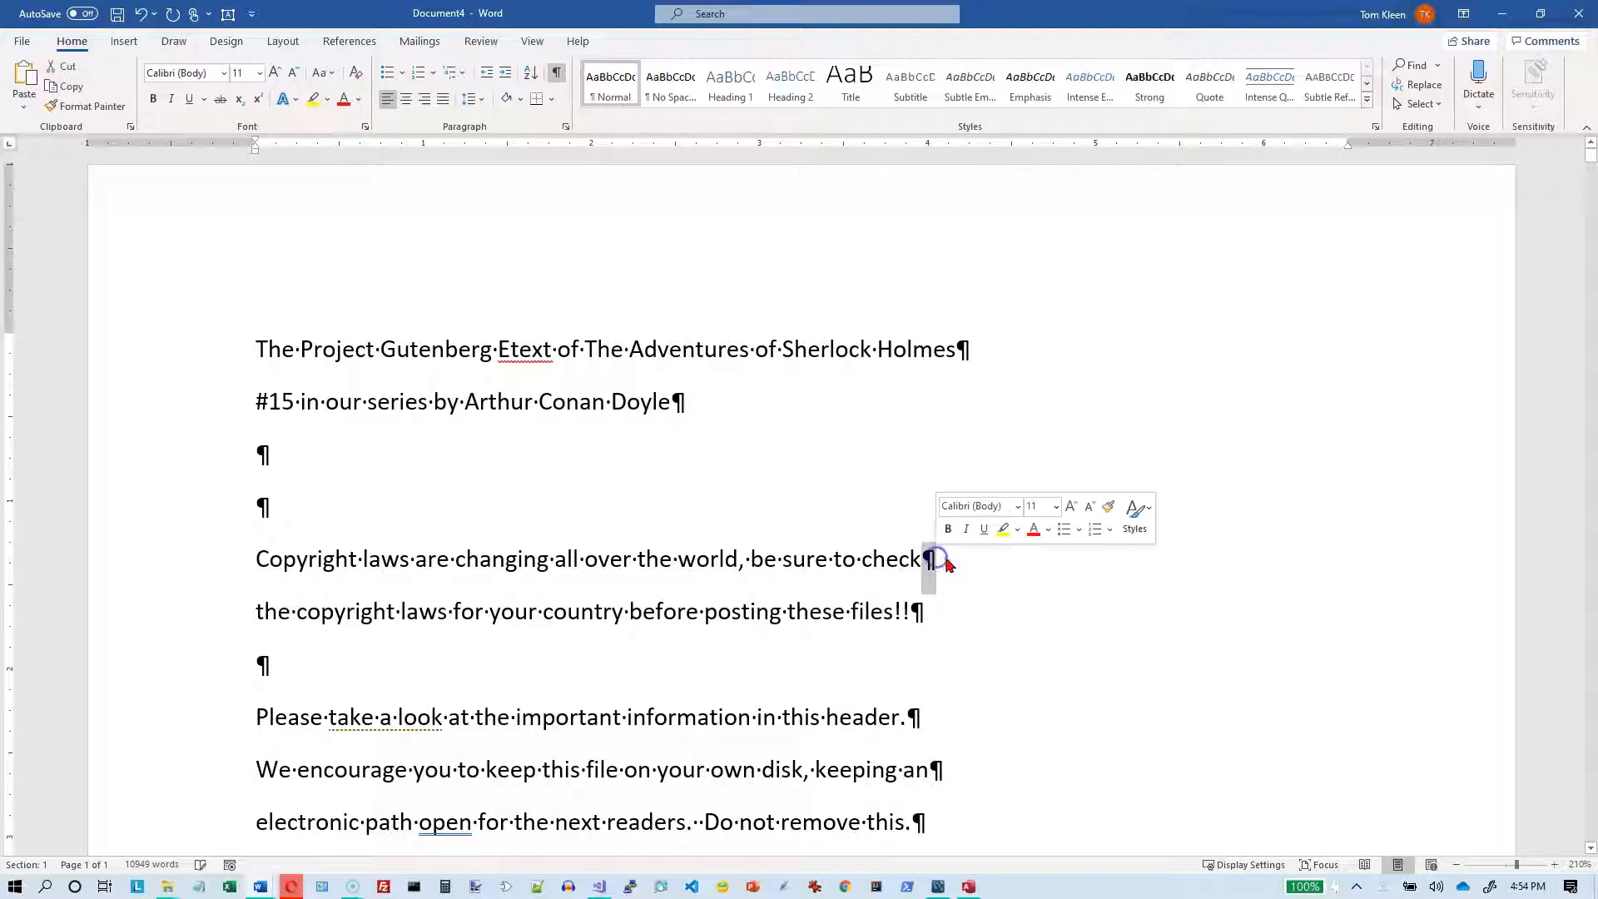
{"action": "double_click", "coordinate": [919, 610]}
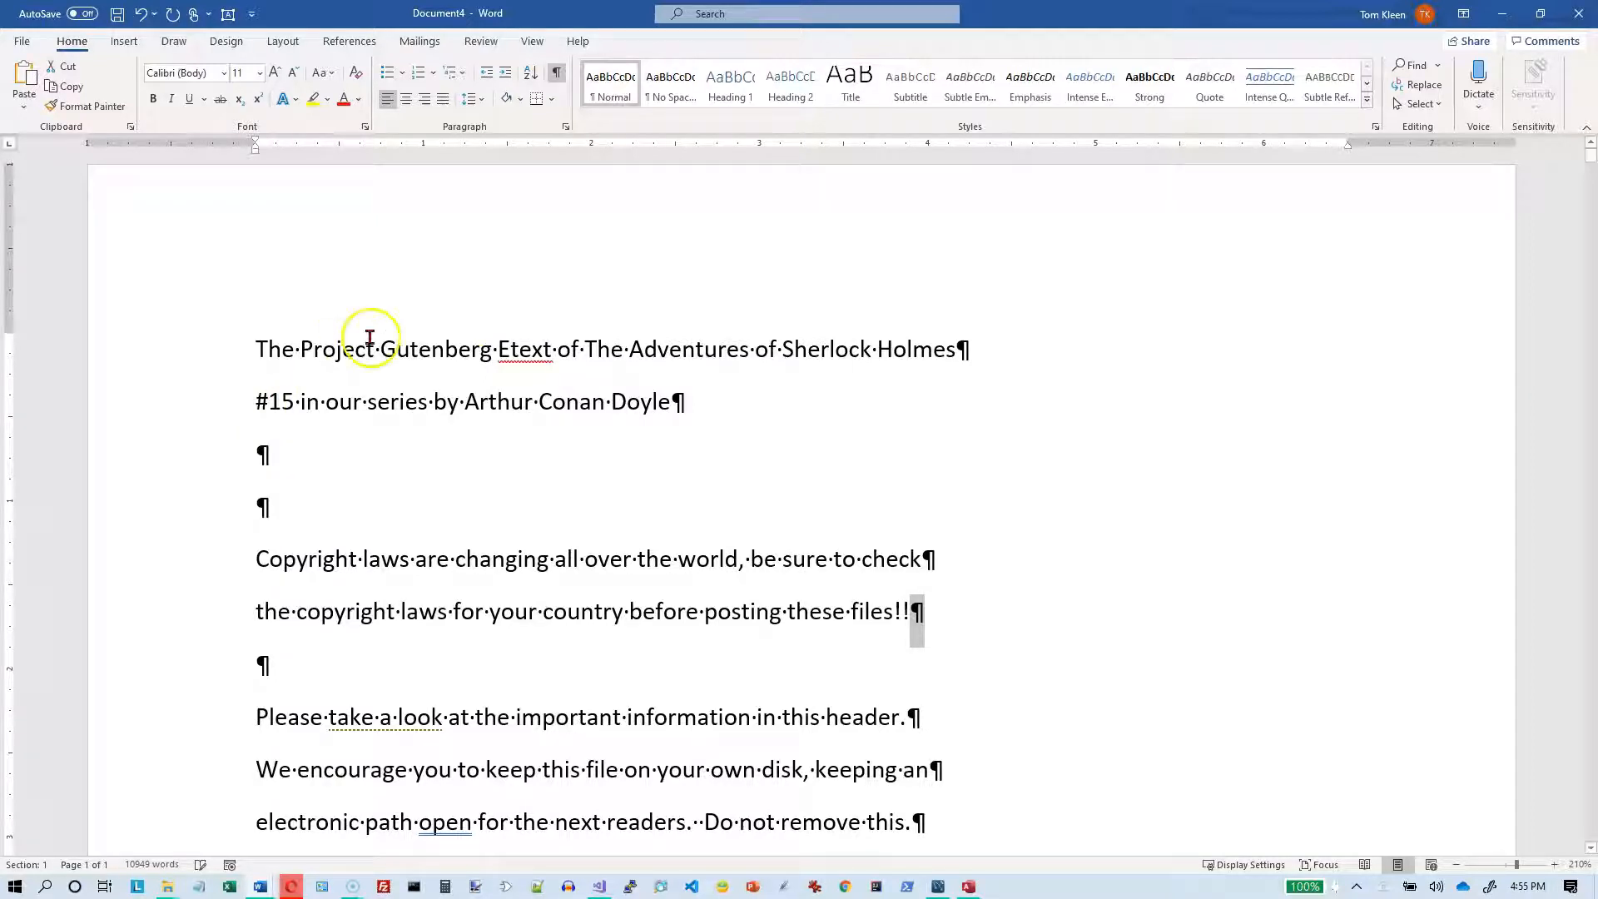
{"action": "left_click_drag", "start_coordinate": [672, 400], "coordinate": [679, 417]}
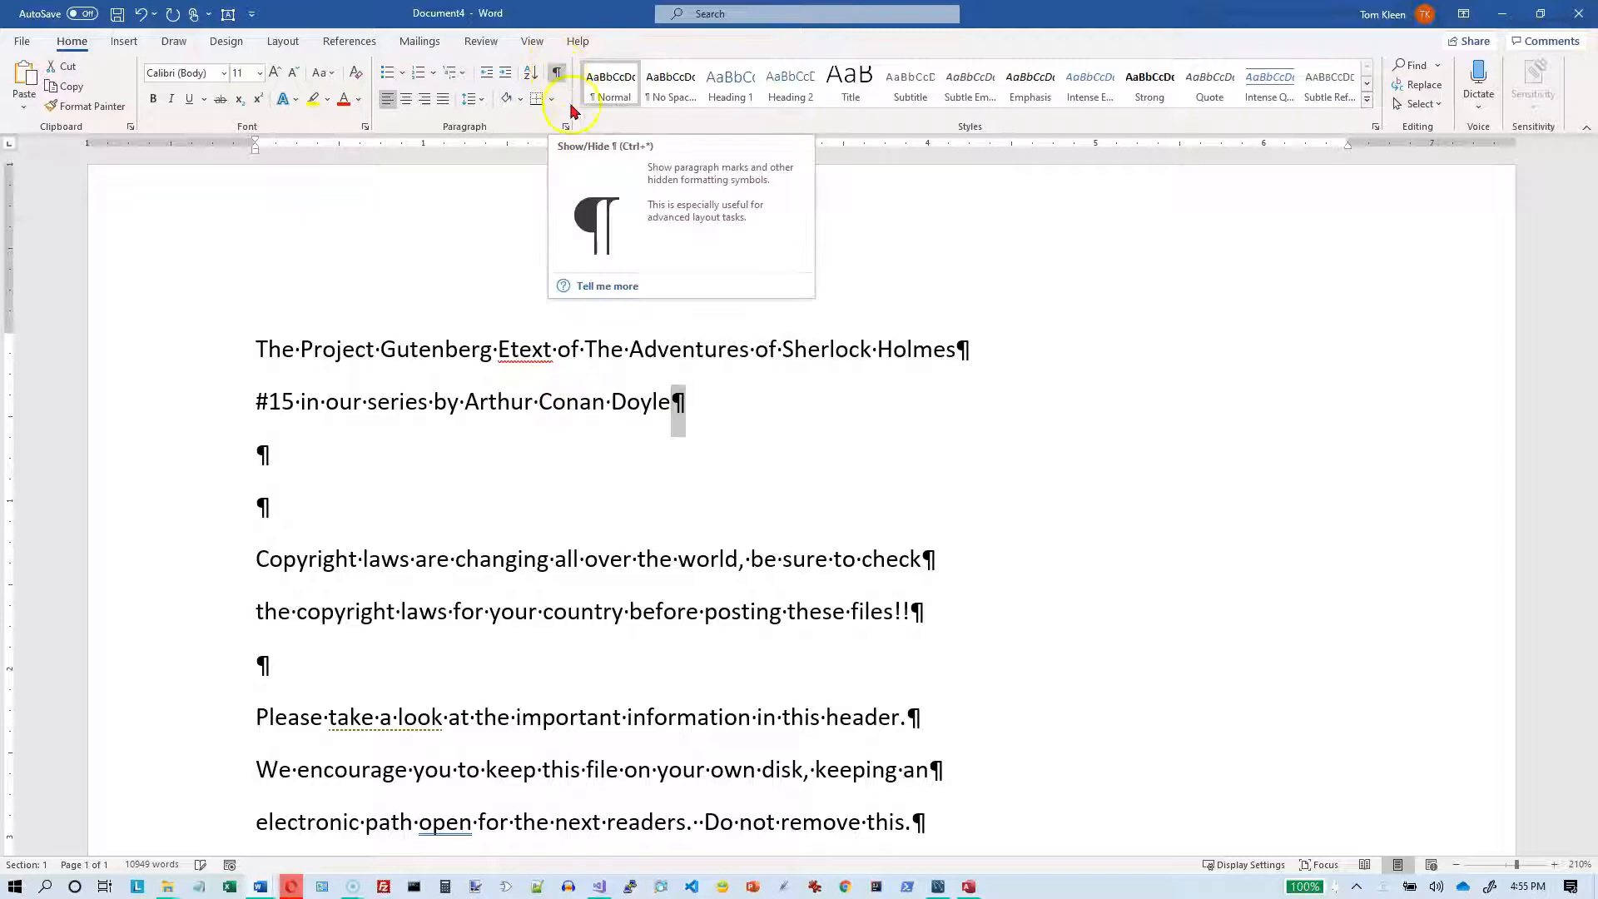
{"action": "left_click", "coordinate": [679, 408]}
{"action": "double_click", "coordinate": [681, 400]}
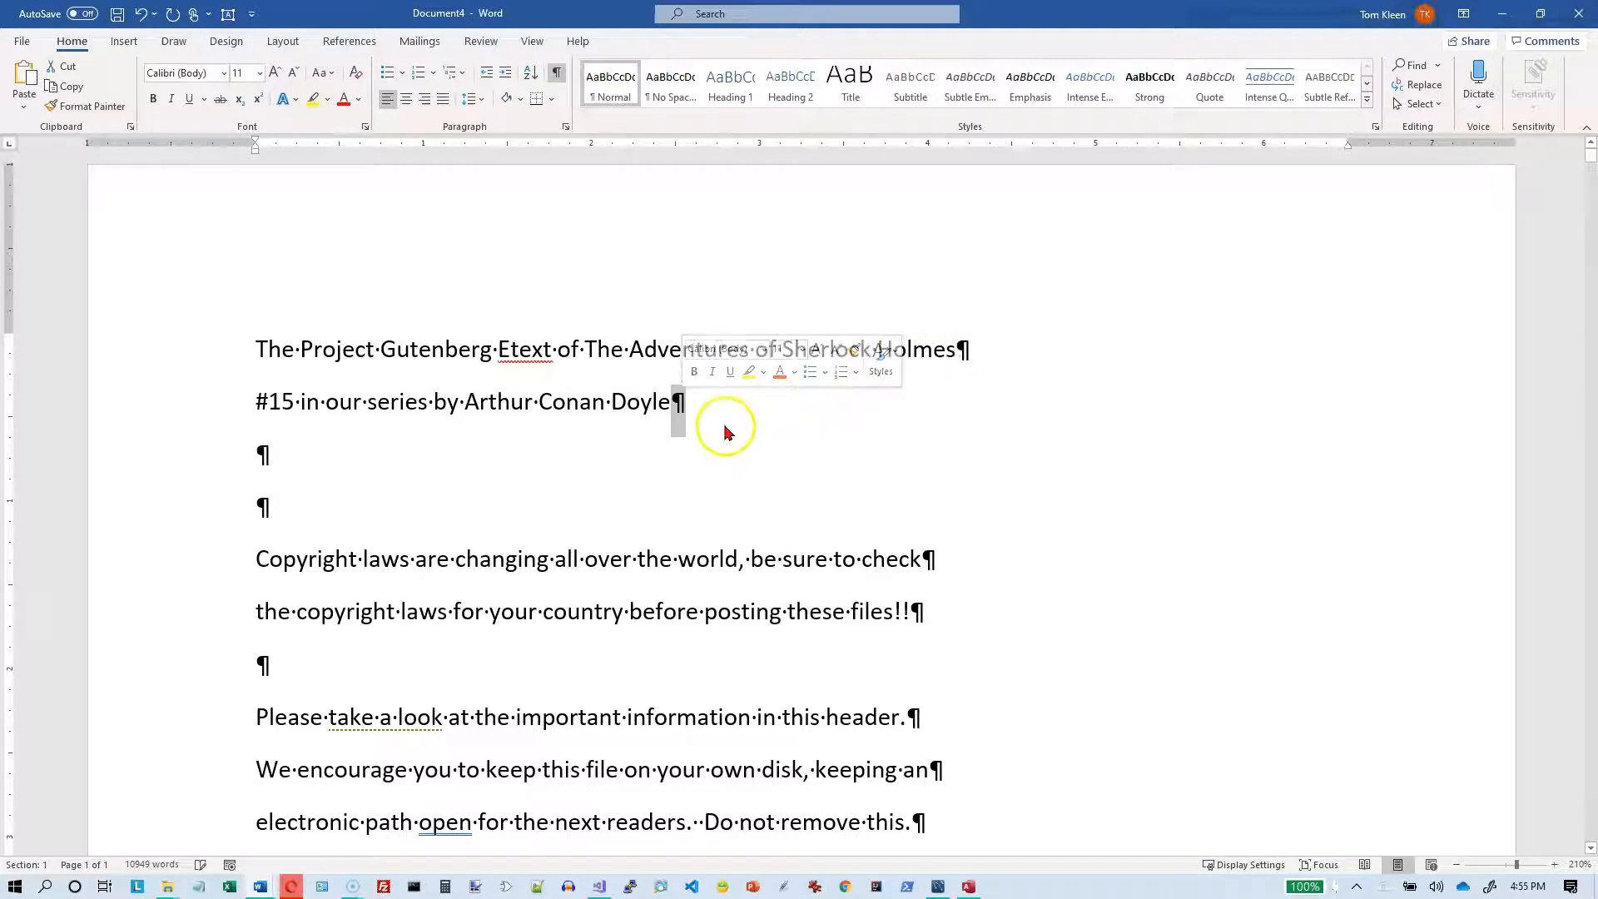
Step: Look through the Project Gutenberg header and place the cursor before the heading "ADVENTURE II. THE RED-HEADED LEAGUE"
{"action": "scroll", "coordinate": [727, 436], "scroll_direction": "down", "scroll_amount": 3}
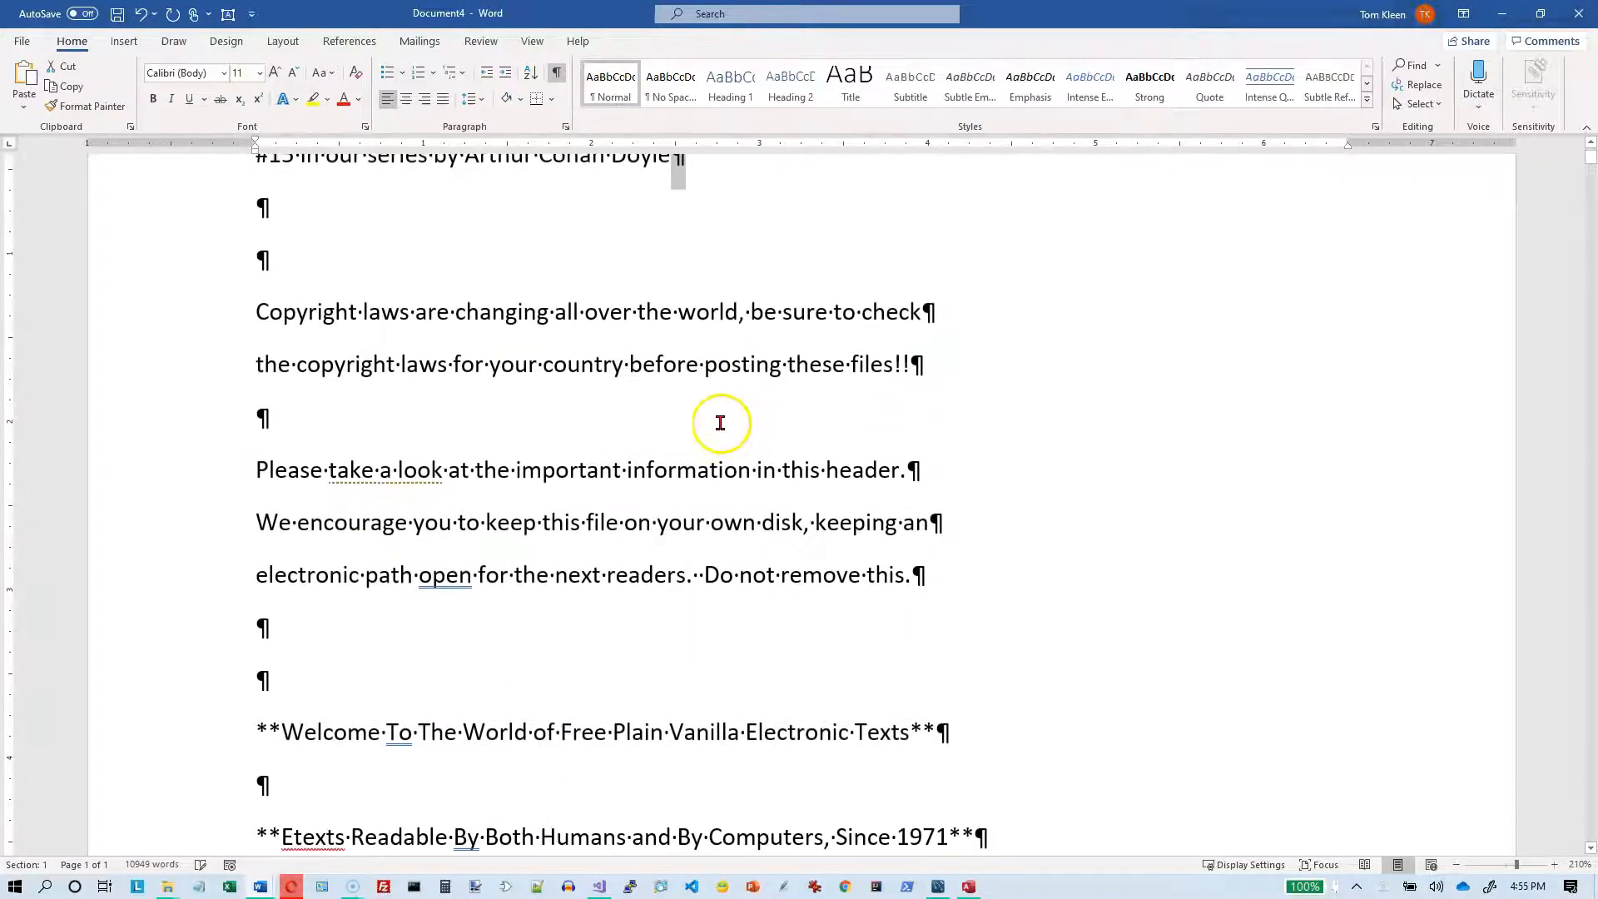
{"action": "scroll", "coordinate": [720, 422], "scroll_direction": "down", "scroll_amount": 2}
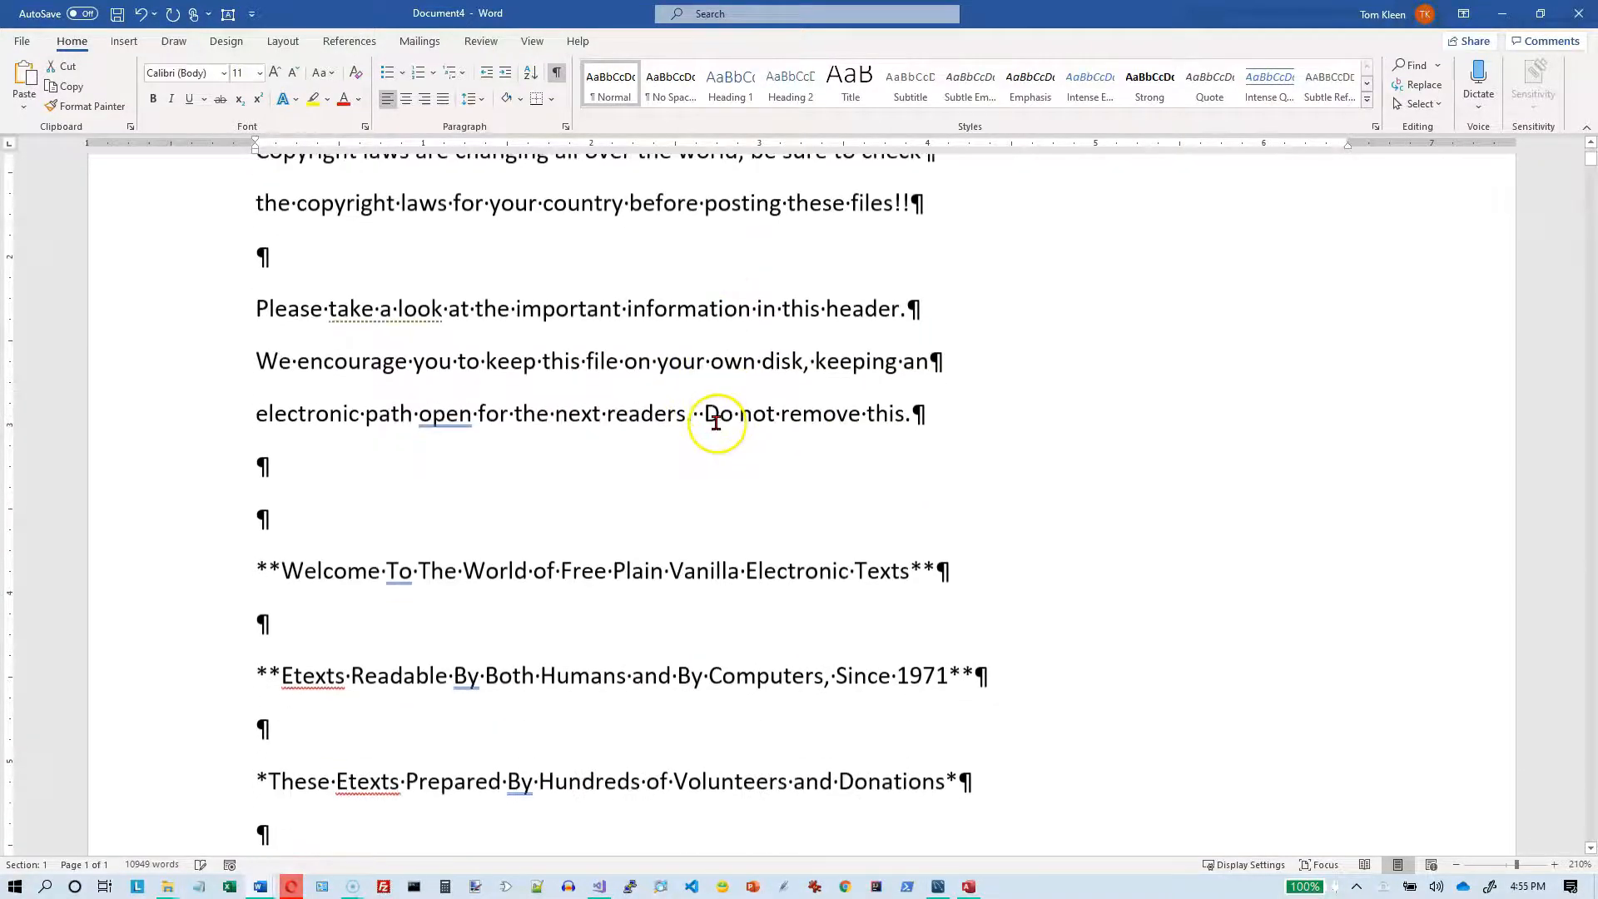
{"action": "left_click", "coordinate": [210, 333]}
{"action": "left_click_drag", "start_coordinate": [213, 334], "coordinate": [183, 406]}
{"action": "scroll", "coordinate": [207, 439], "scroll_direction": "down", "scroll_amount": 9}
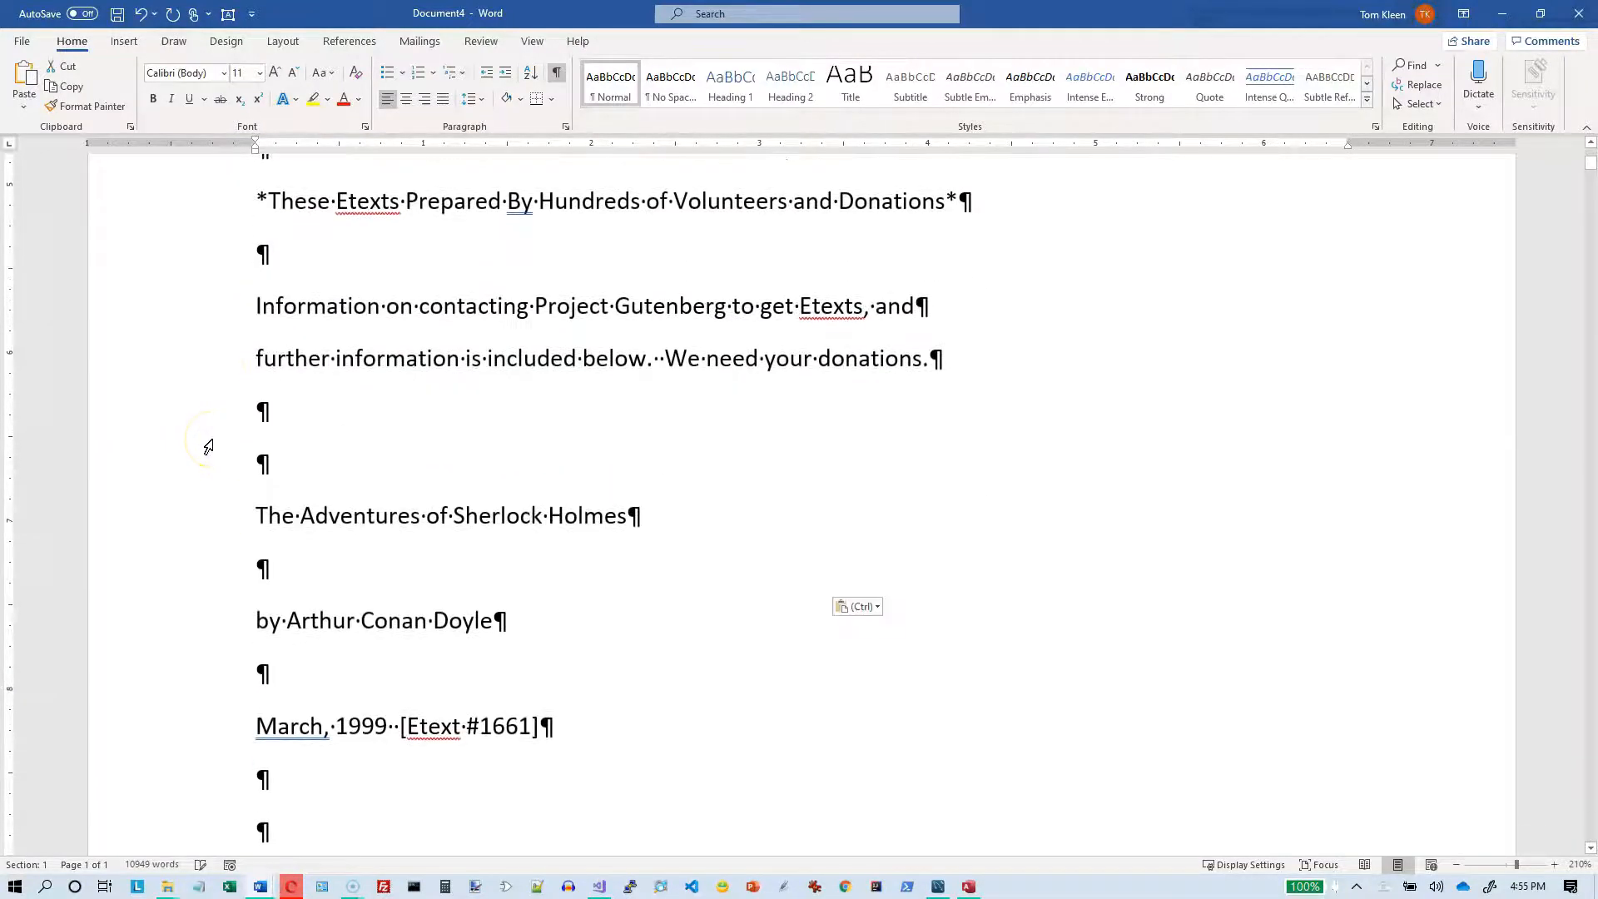
{"action": "scroll", "coordinate": [212, 439], "scroll_direction": "down", "scroll_amount": 10}
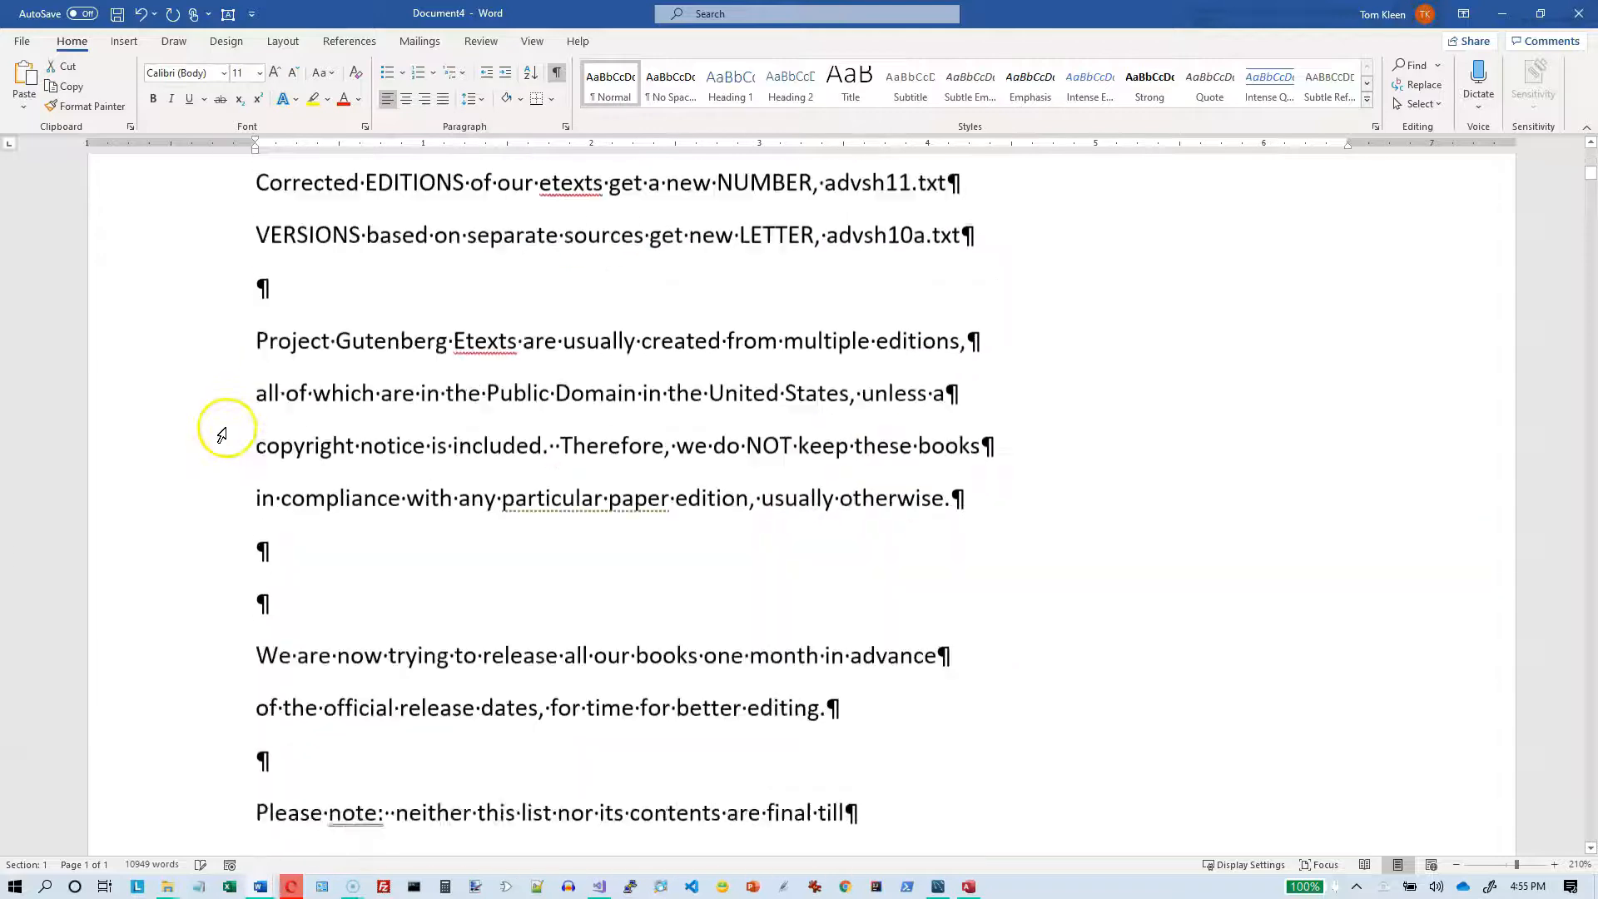
{"action": "scroll", "coordinate": [223, 432], "scroll_direction": "down", "scroll_amount": 12}
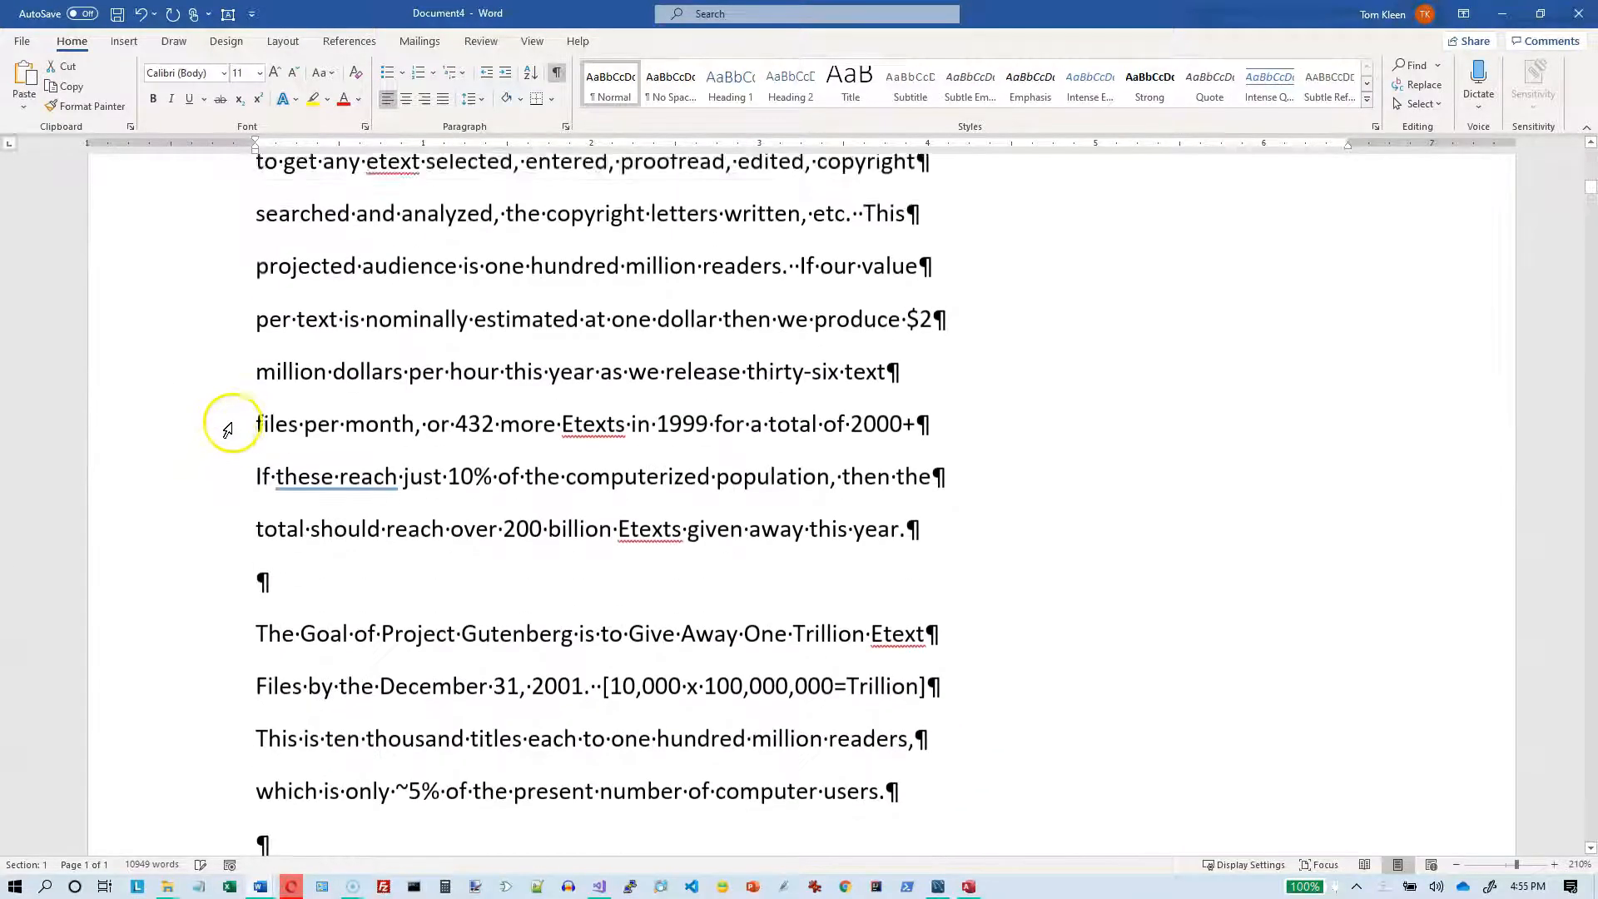
{"action": "scroll", "coordinate": [230, 427], "scroll_direction": "down", "scroll_amount": 12}
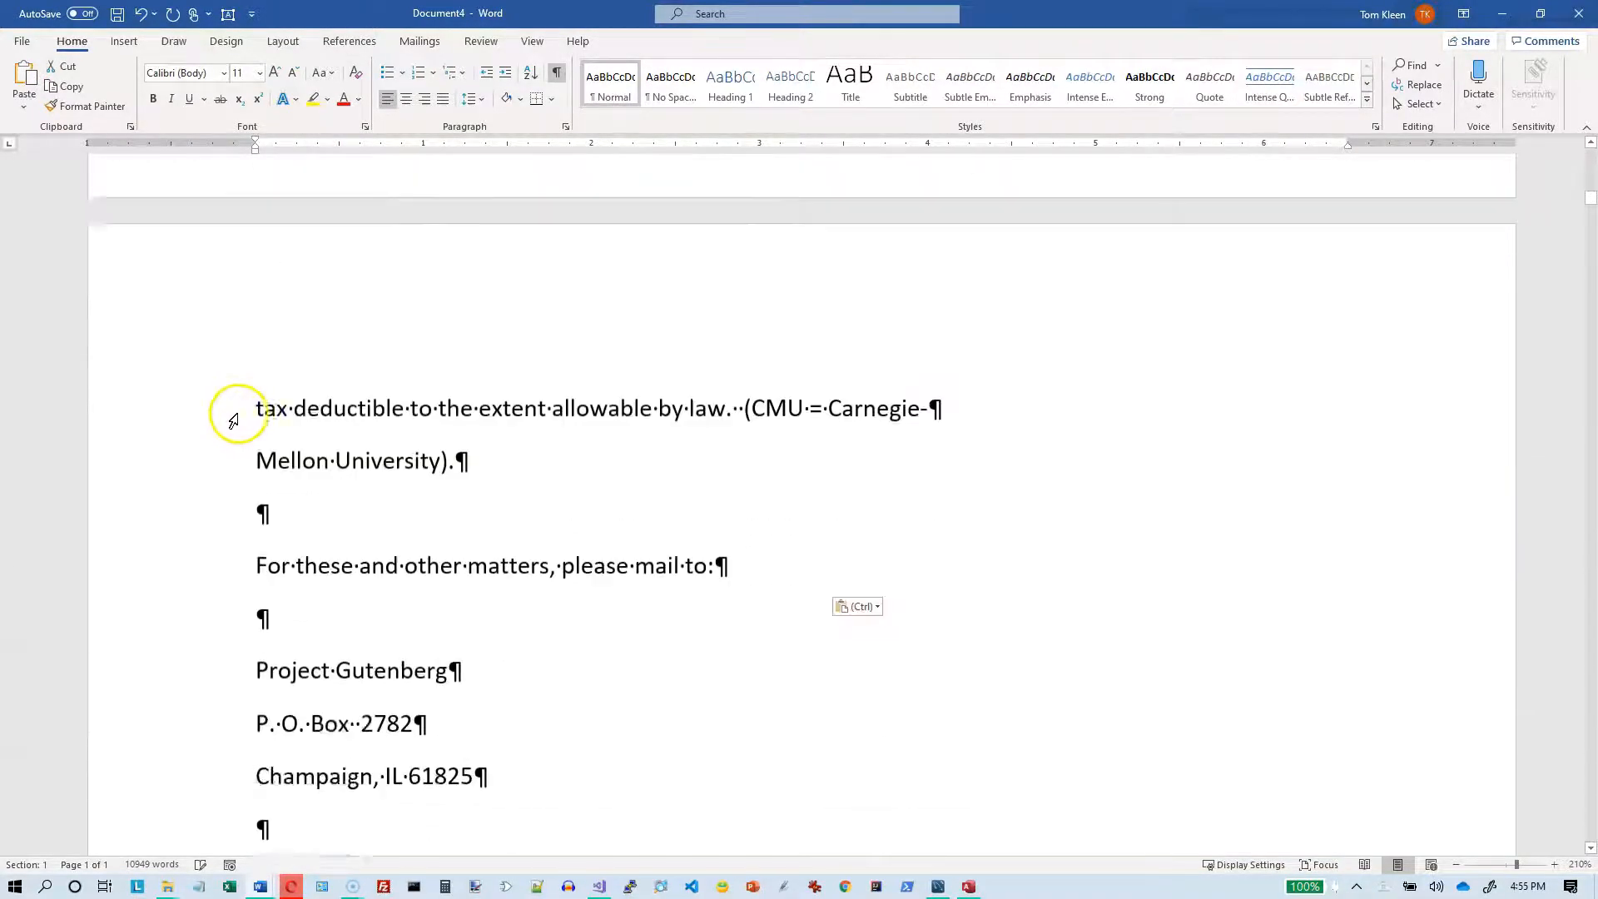
{"action": "scroll", "coordinate": [235, 418], "scroll_direction": "down", "scroll_amount": 12}
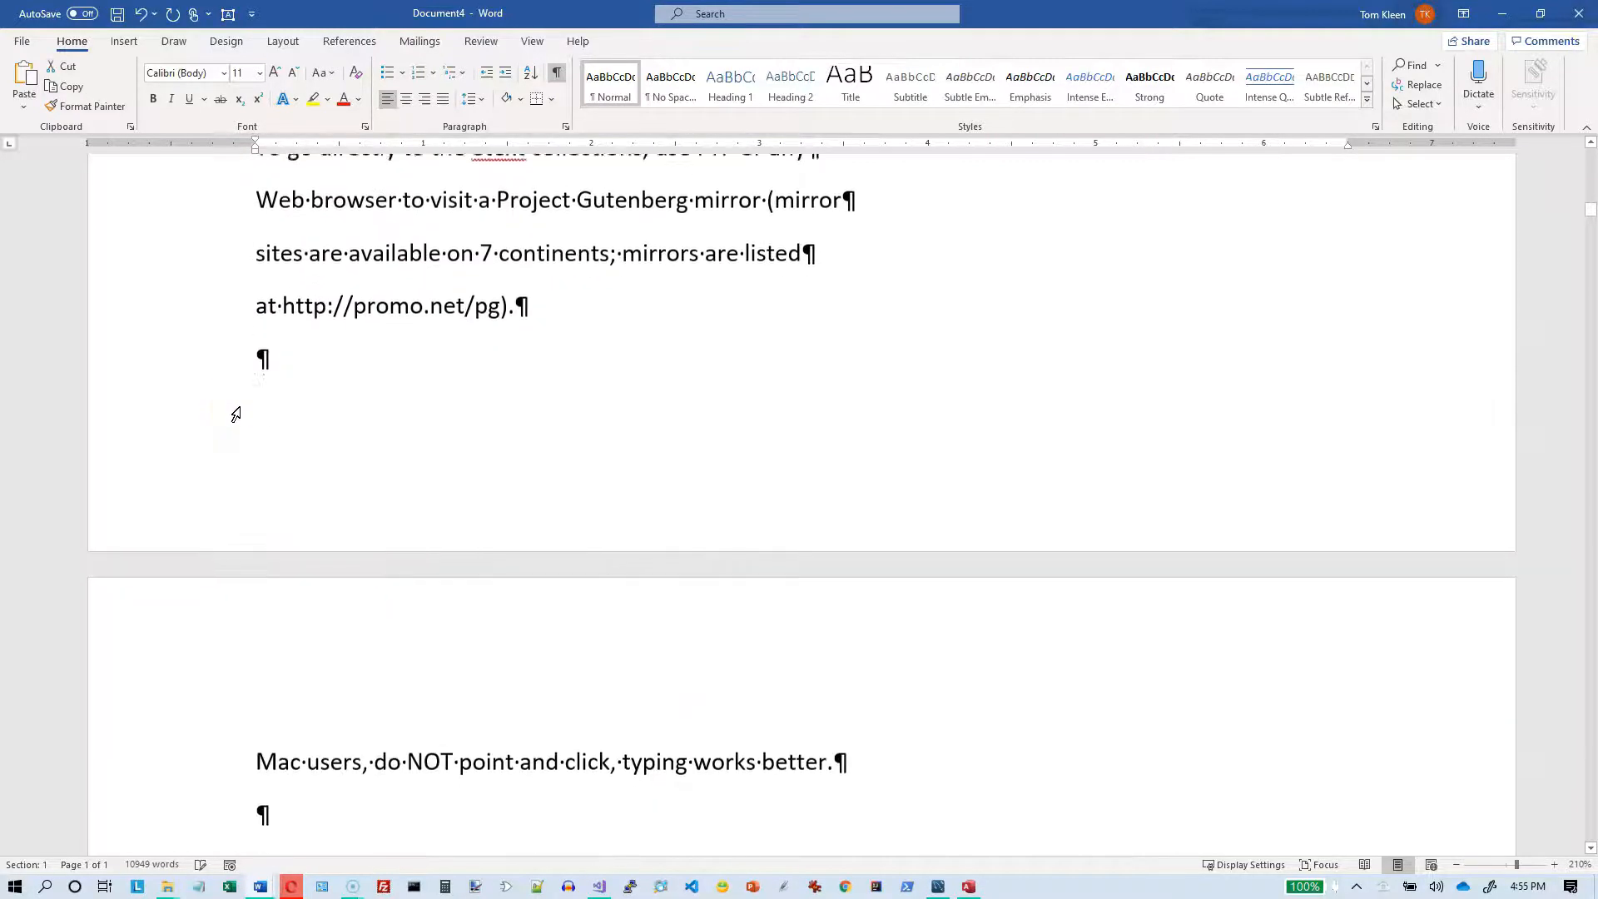
{"action": "scroll", "coordinate": [236, 414], "scroll_direction": "down", "scroll_amount": 12}
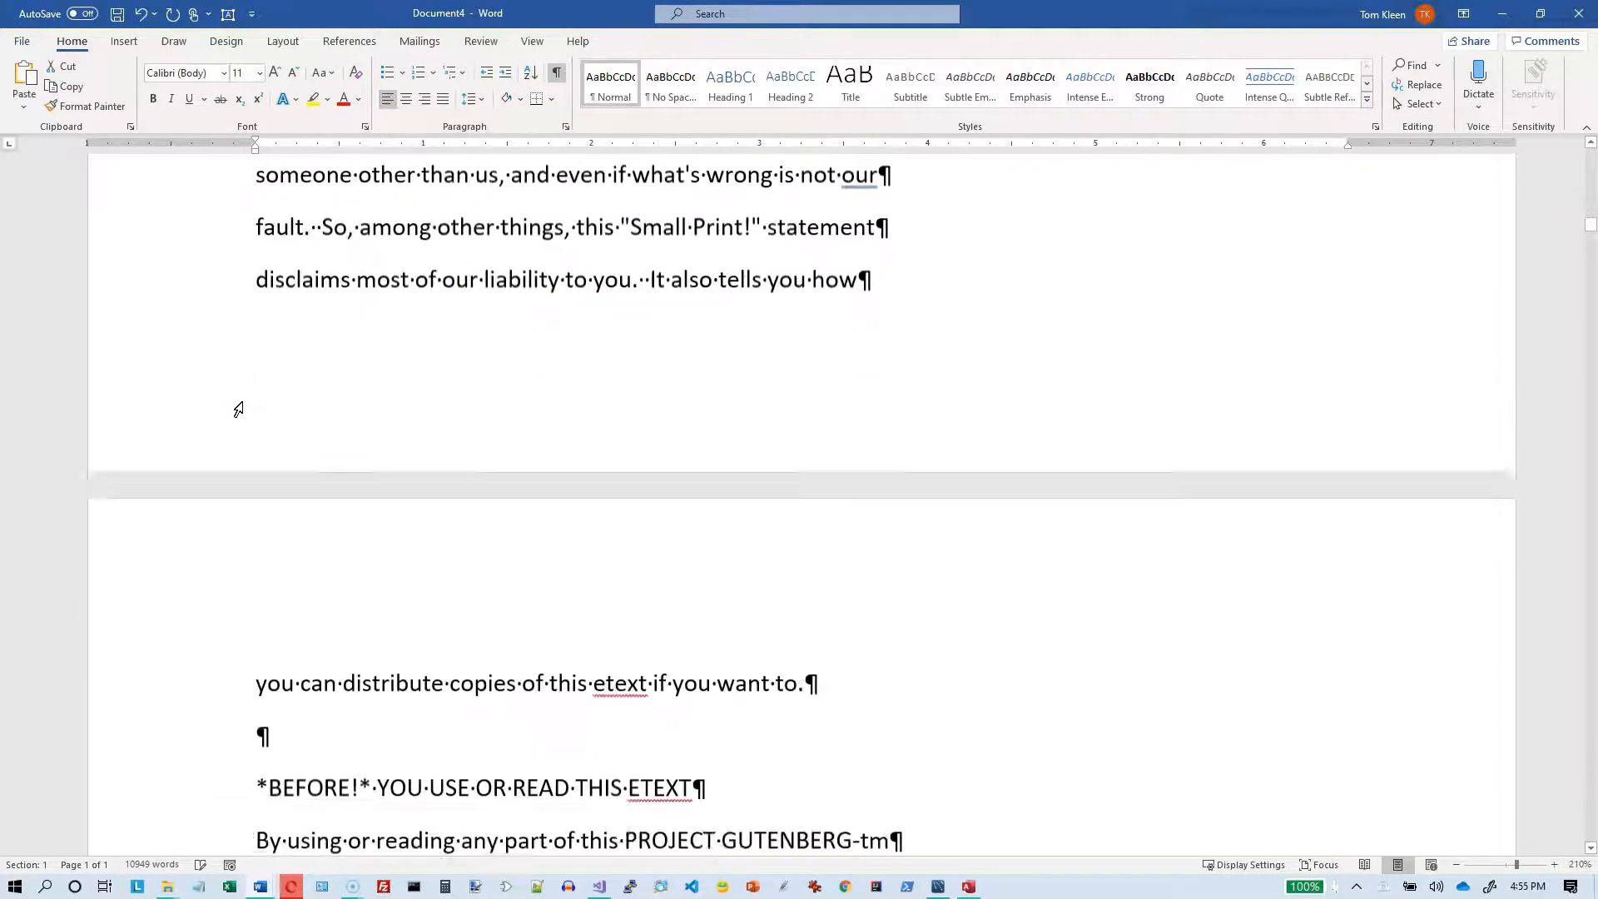
{"action": "scroll", "coordinate": [240, 409], "scroll_direction": "down", "scroll_amount": 10}
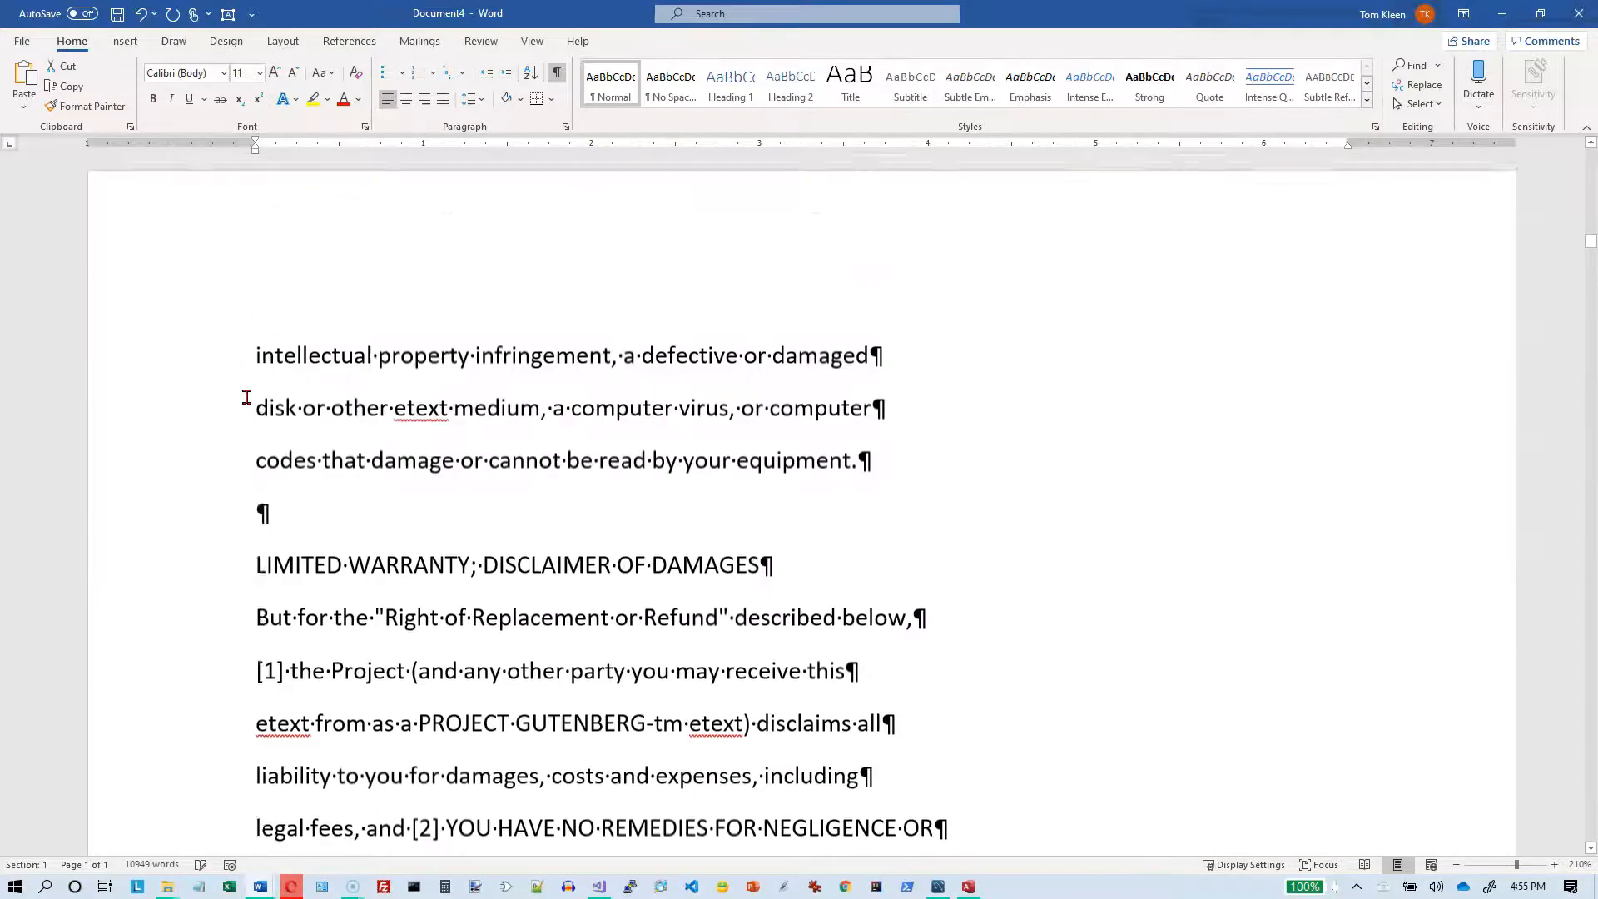
{"action": "scroll", "coordinate": [247, 397], "scroll_direction": "down", "scroll_amount": 12}
{"action": "left_click", "coordinate": [250, 385]}
{"action": "scroll", "coordinate": [254, 374], "scroll_direction": "down", "scroll_amount": 12}
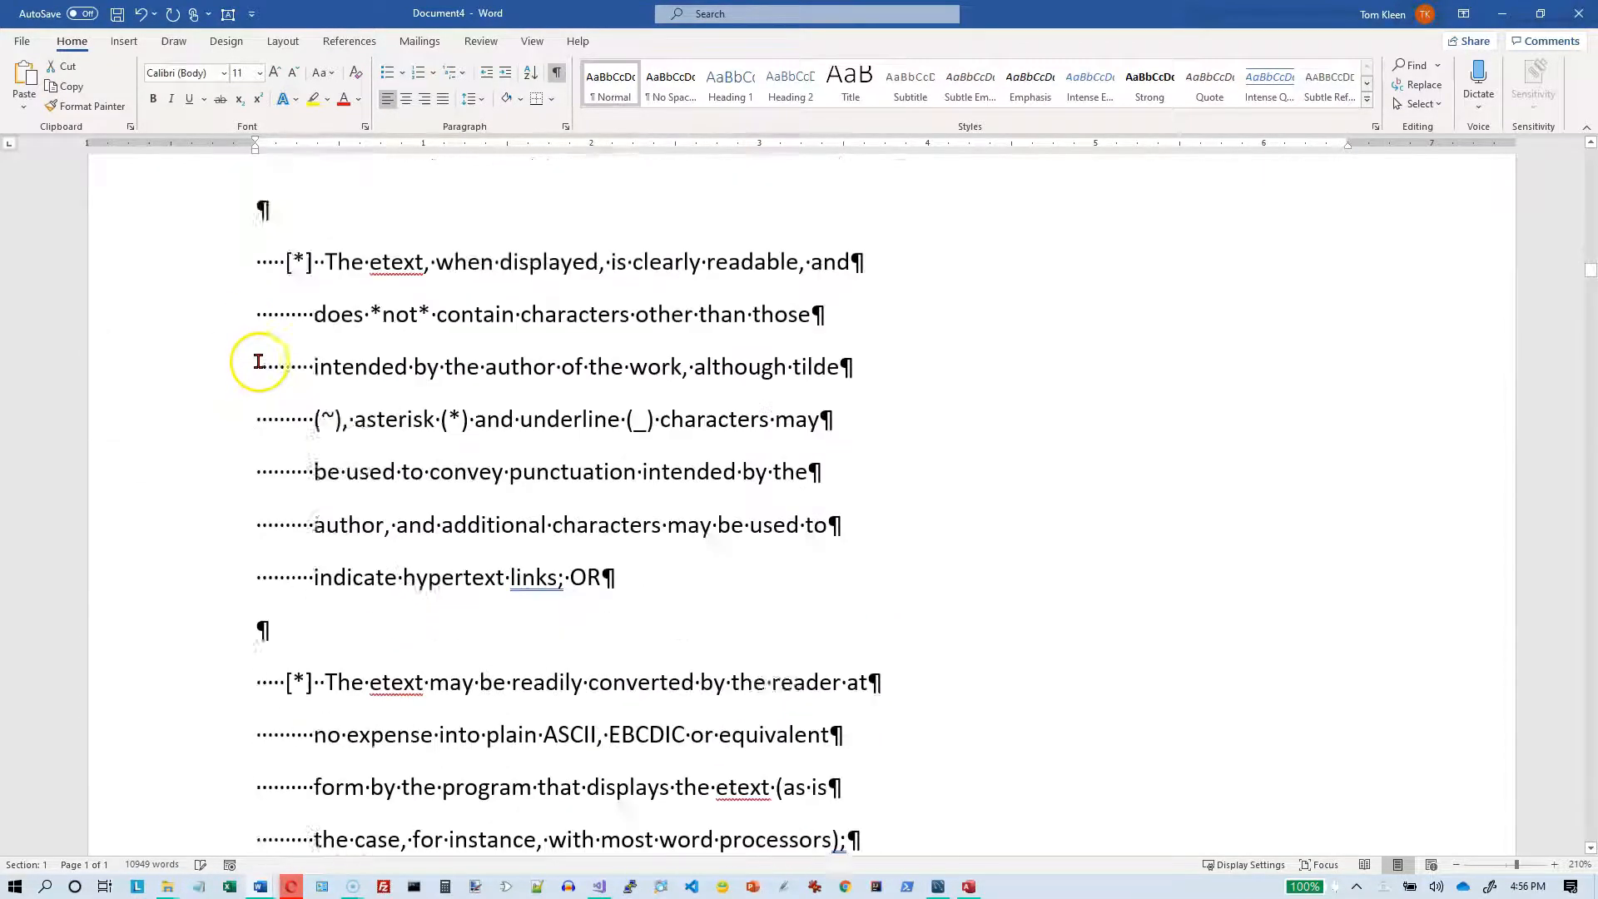
{"action": "scroll", "coordinate": [260, 356], "scroll_direction": "down", "scroll_amount": 12}
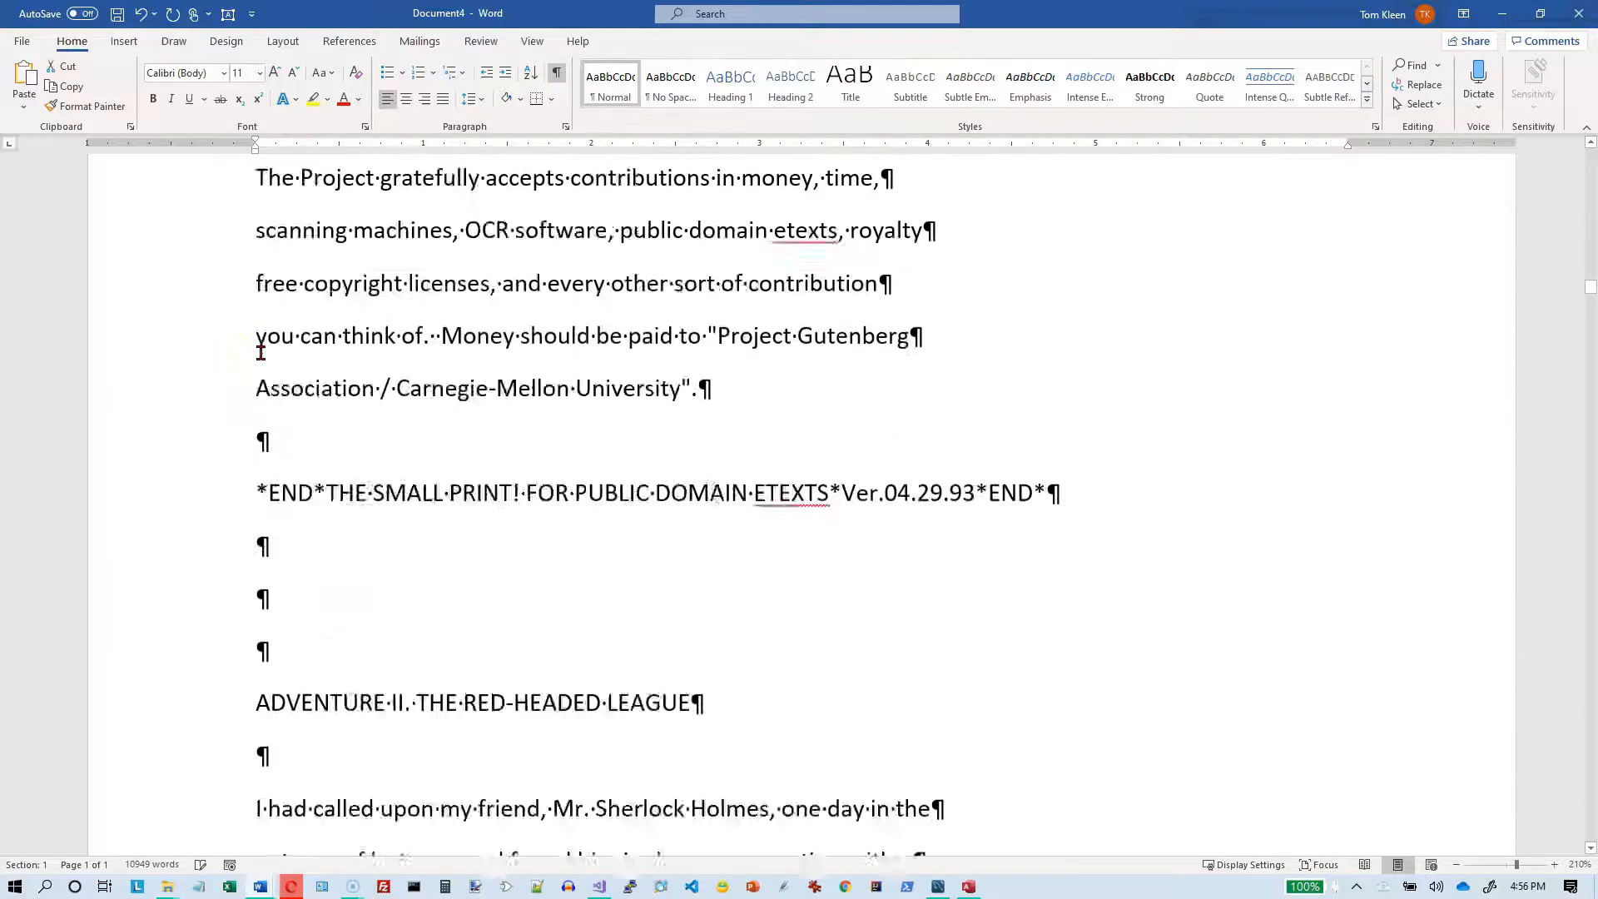
{"action": "scroll", "coordinate": [262, 354], "scroll_direction": "down", "scroll_amount": 7}
{"action": "scroll", "coordinate": [262, 354], "scroll_direction": "up", "scroll_amount": 10}
{"action": "left_click", "coordinate": [264, 359]}
{"action": "scroll", "coordinate": [264, 359], "scroll_direction": "down", "scroll_amount": 3}
{"action": "left_click", "coordinate": [258, 464]}
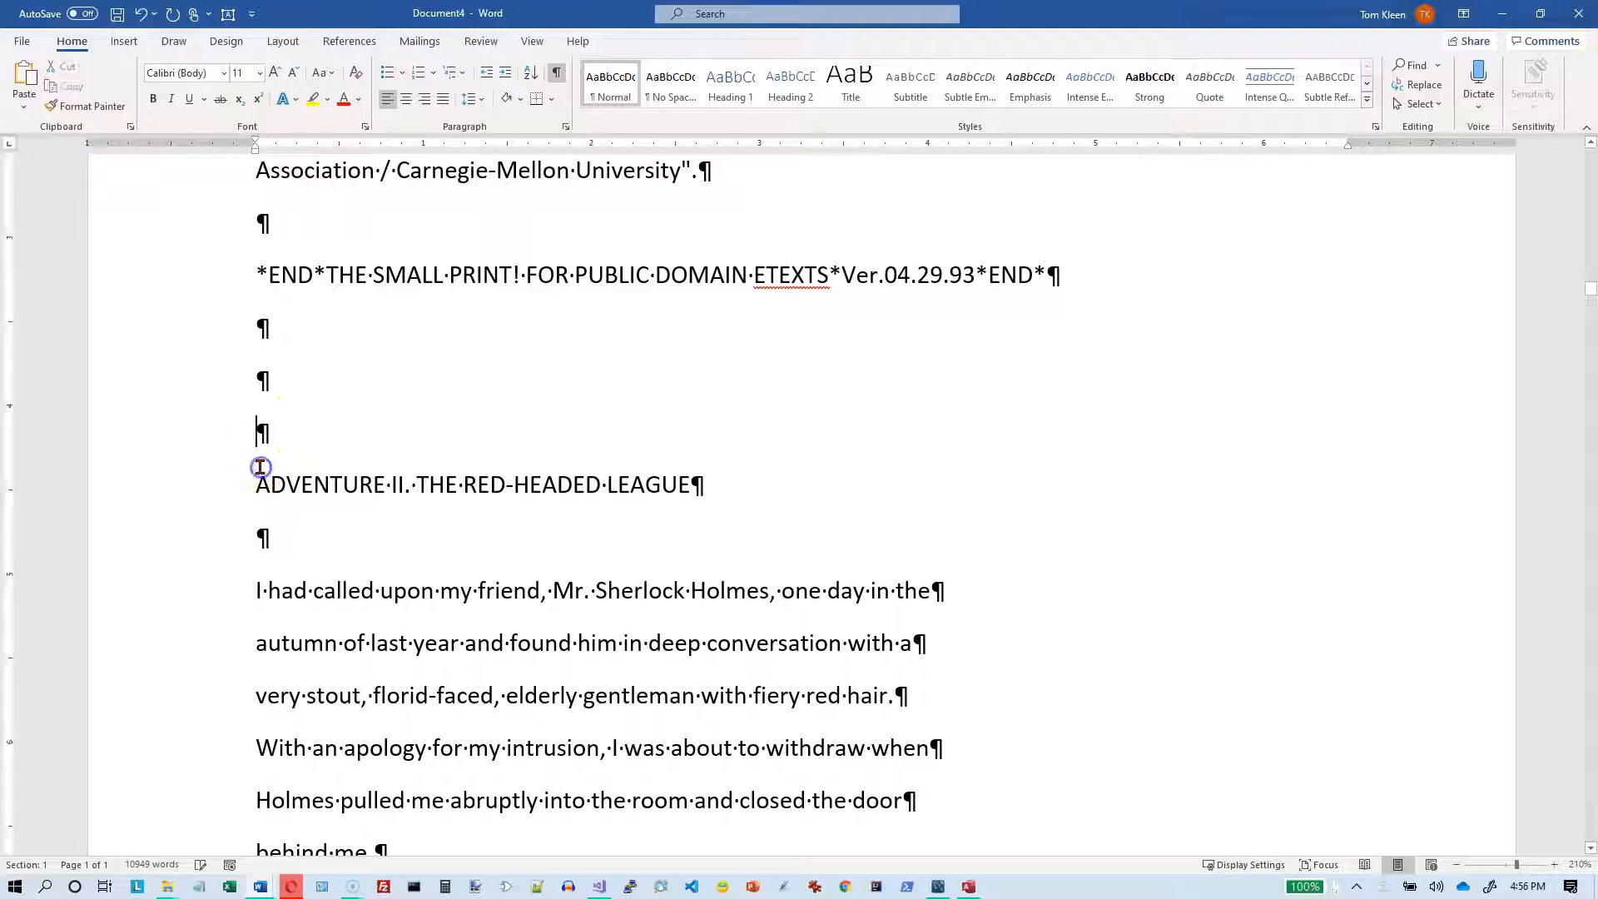
{"action": "left_click", "coordinate": [244, 490]}
{"action": "key", "text": "Up"}
{"action": "left_click", "coordinate": [256, 486]}
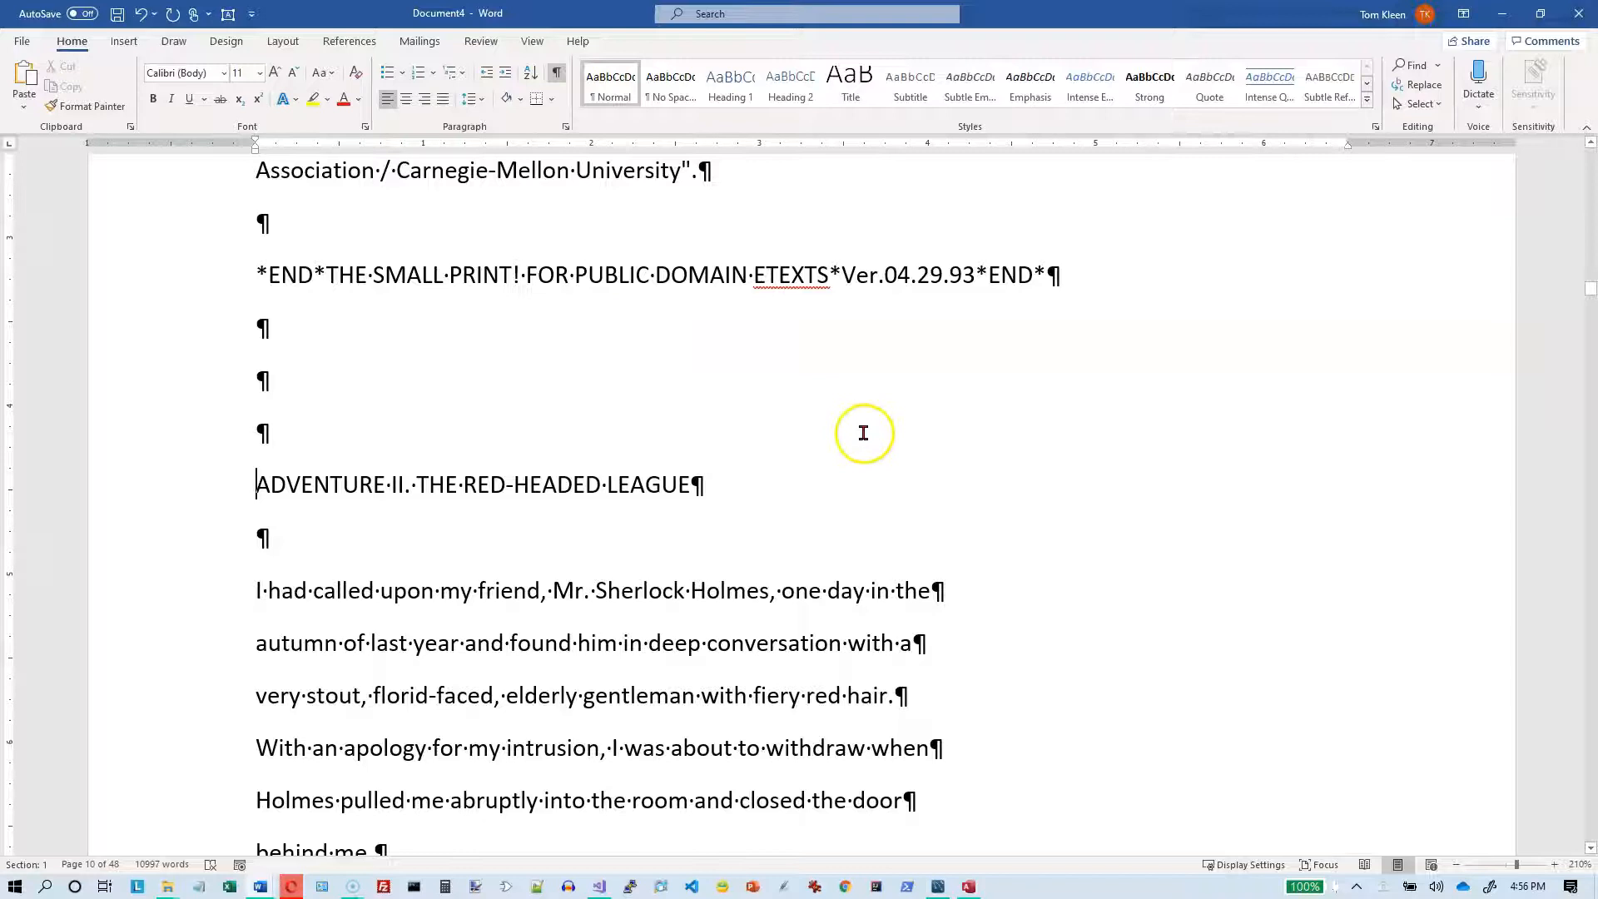
Step: Examine the line-end paragraph marks in the story's first paragraph and the blank line after it, and return to the document's start
{"action": "scroll", "coordinate": [863, 434], "scroll_direction": "down", "scroll_amount": 1}
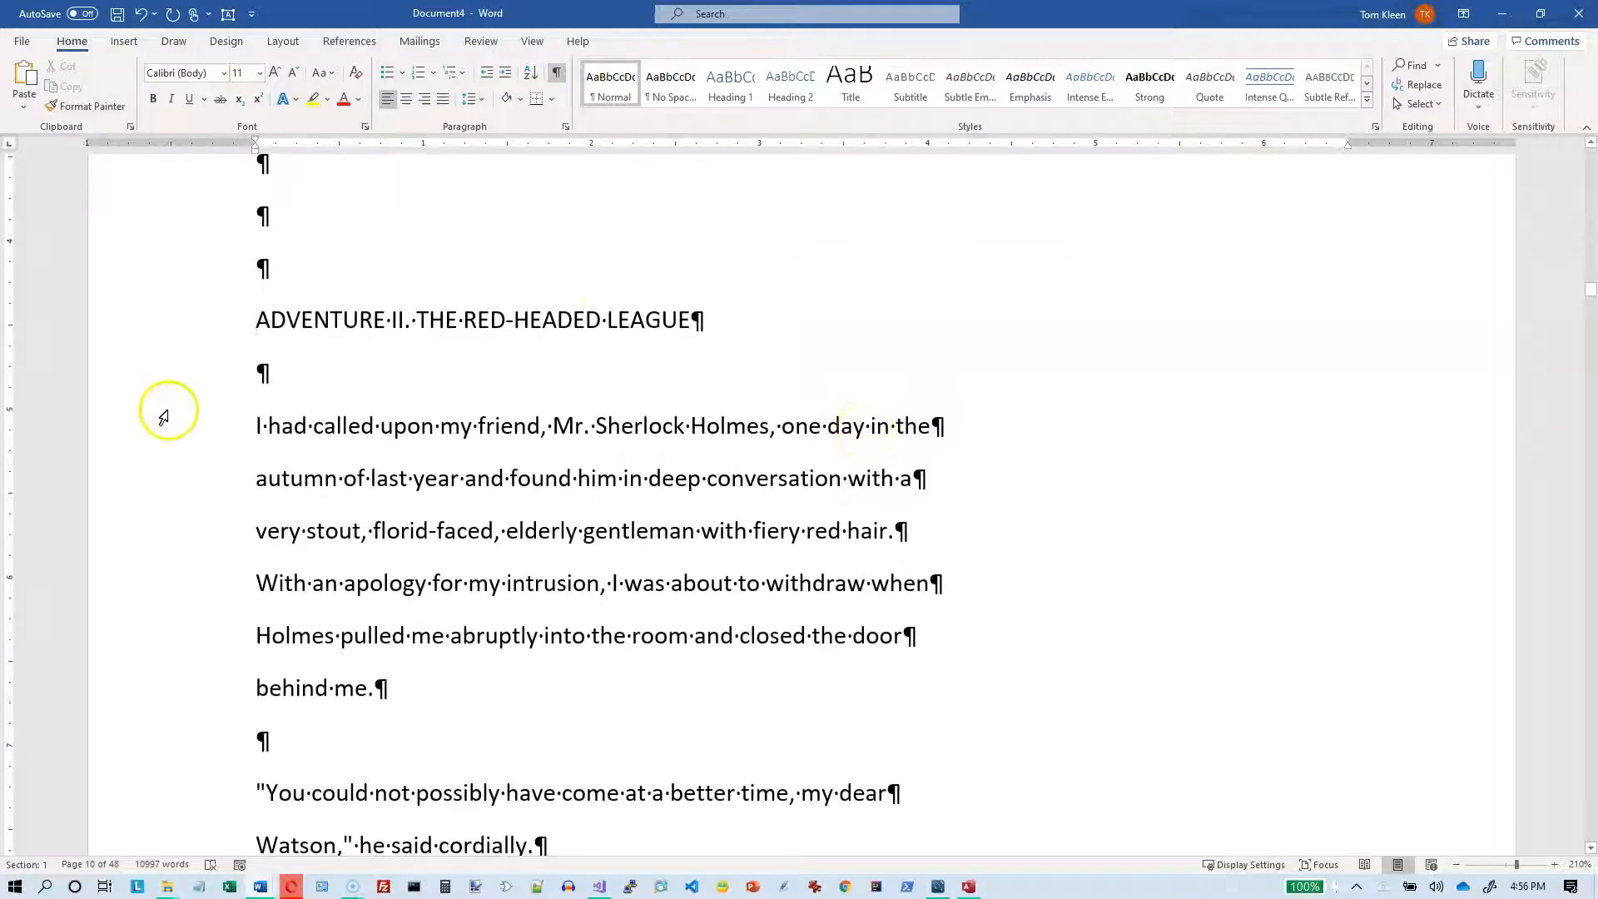
{"action": "left_click_drag", "start_coordinate": [214, 430], "coordinate": [203, 674]}
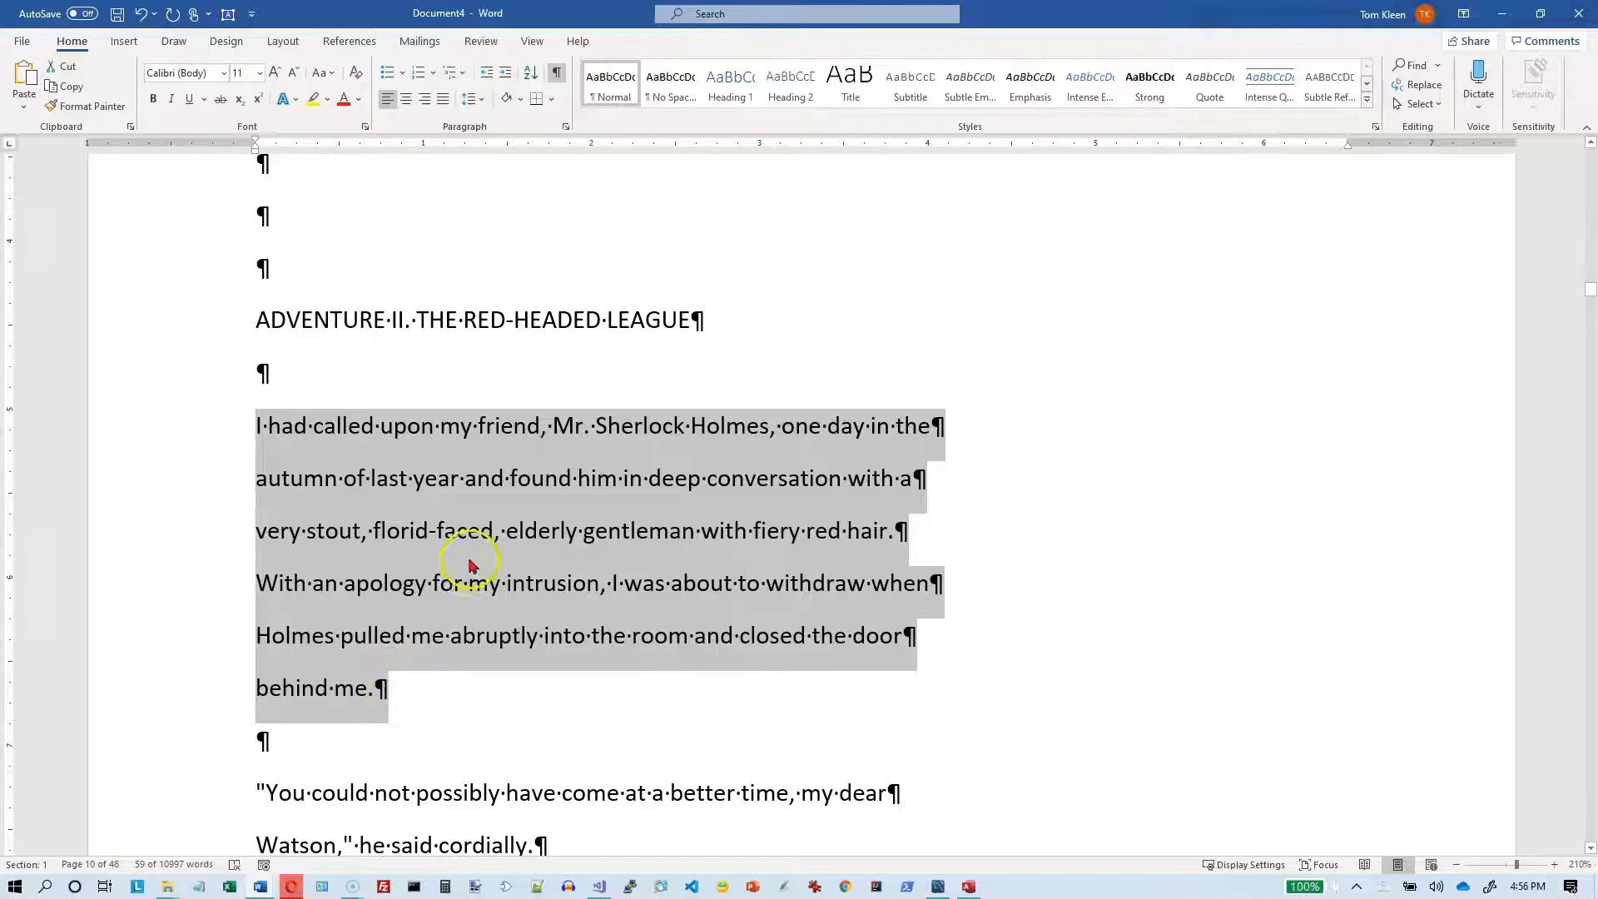
{"action": "scroll", "coordinate": [462, 554], "scroll_direction": "down", "scroll_amount": 1}
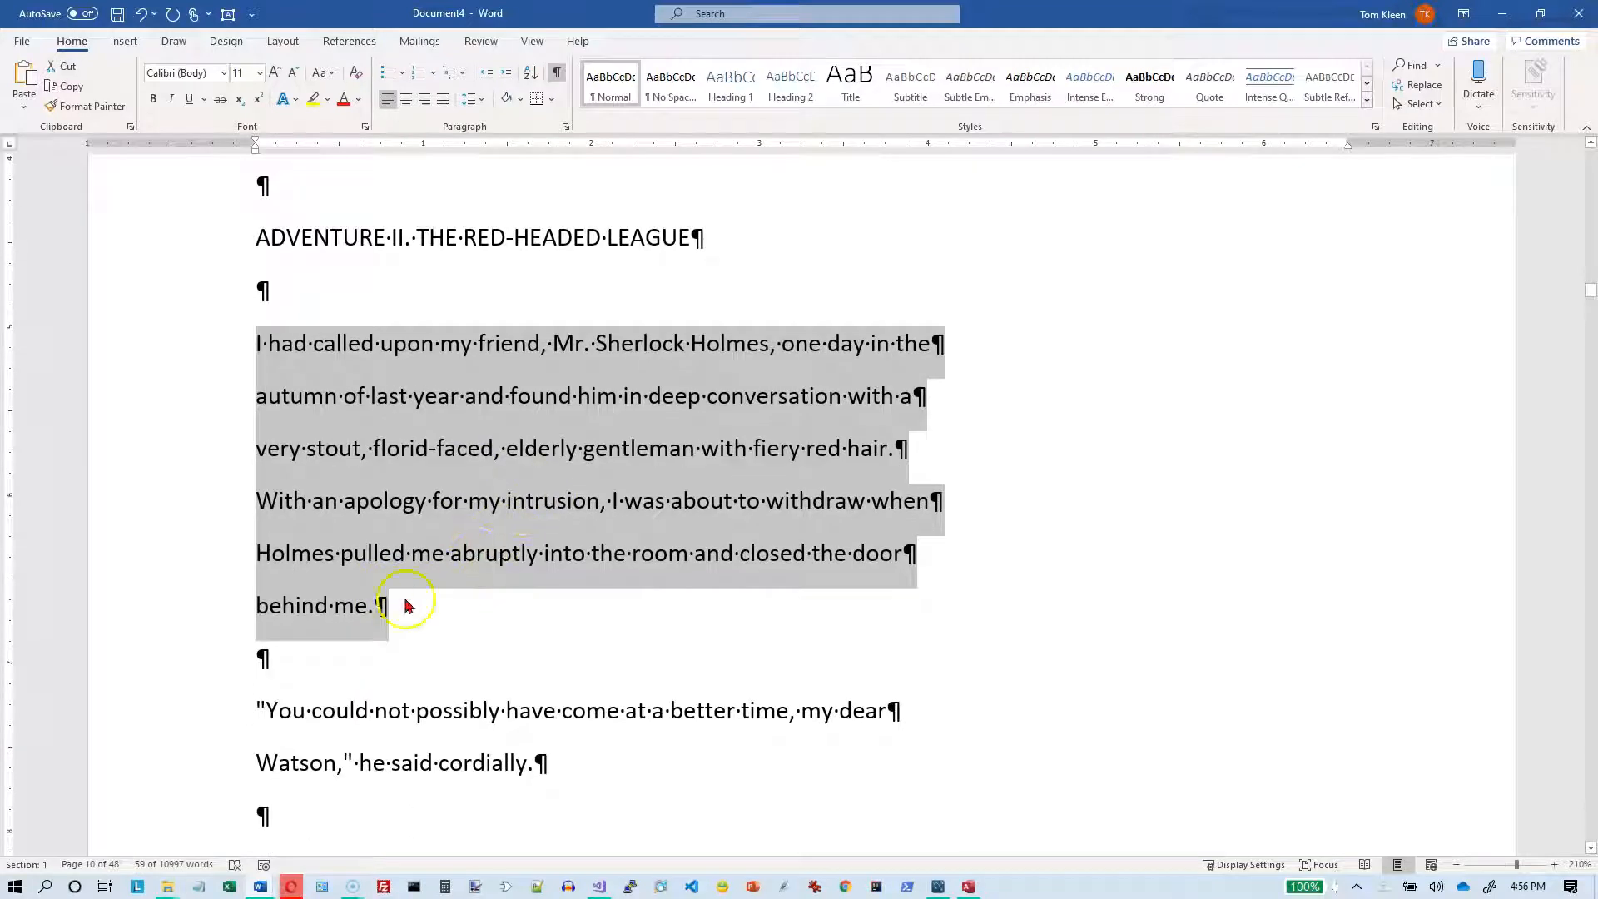
{"action": "left_click", "coordinate": [321, 661]}
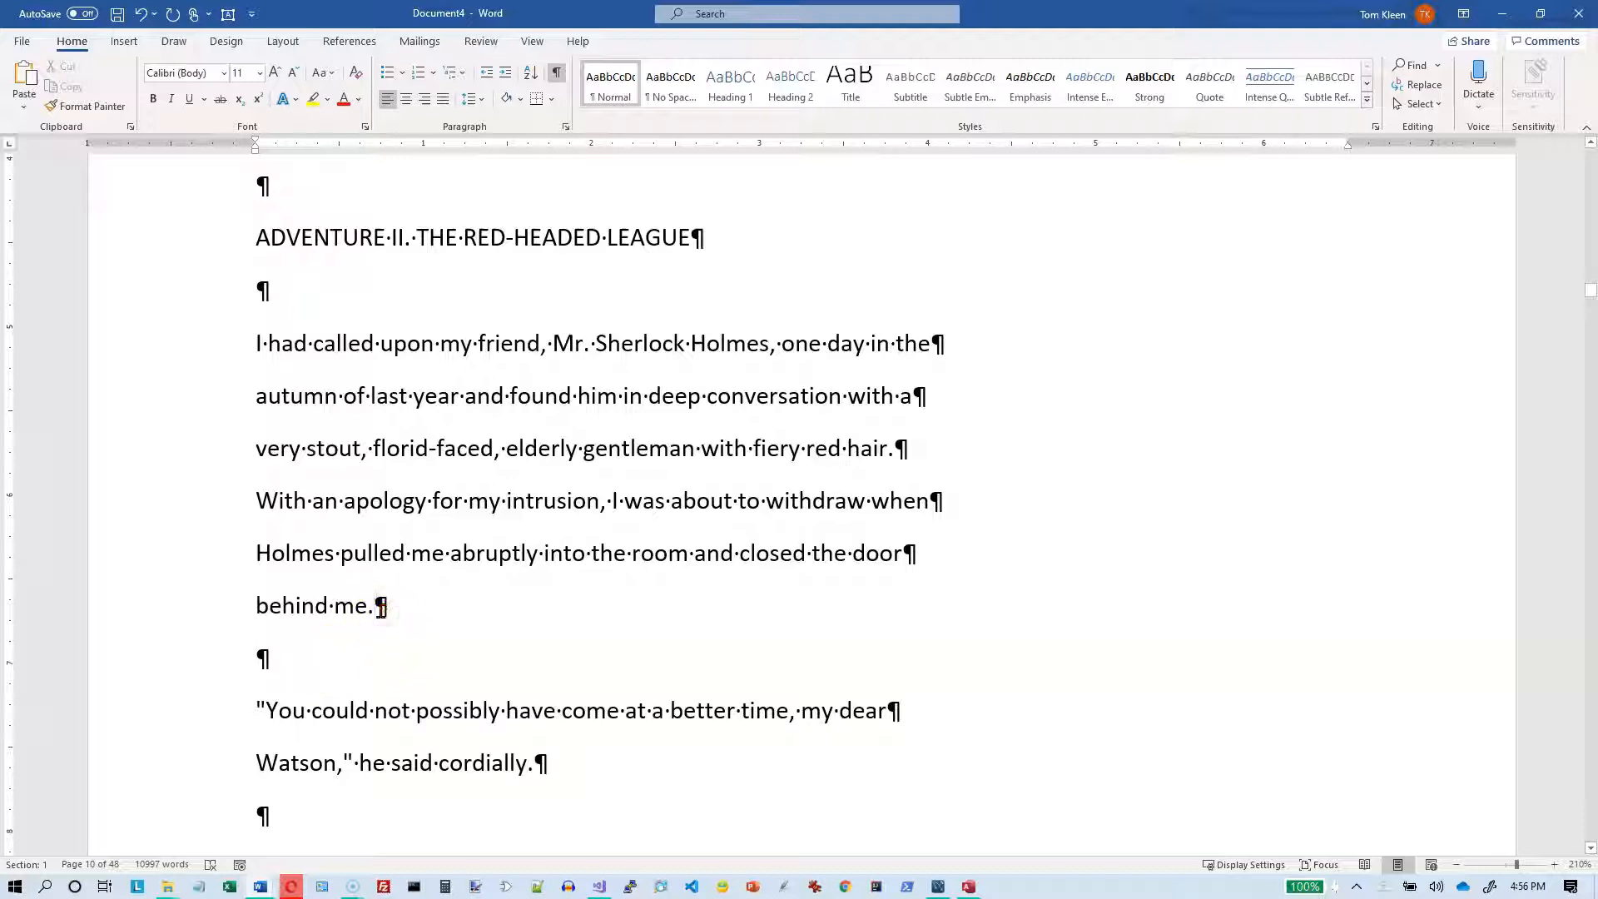
{"action": "left_click_drag", "start_coordinate": [378, 608], "coordinate": [274, 660]}
{"action": "left_click", "coordinate": [515, 602]}
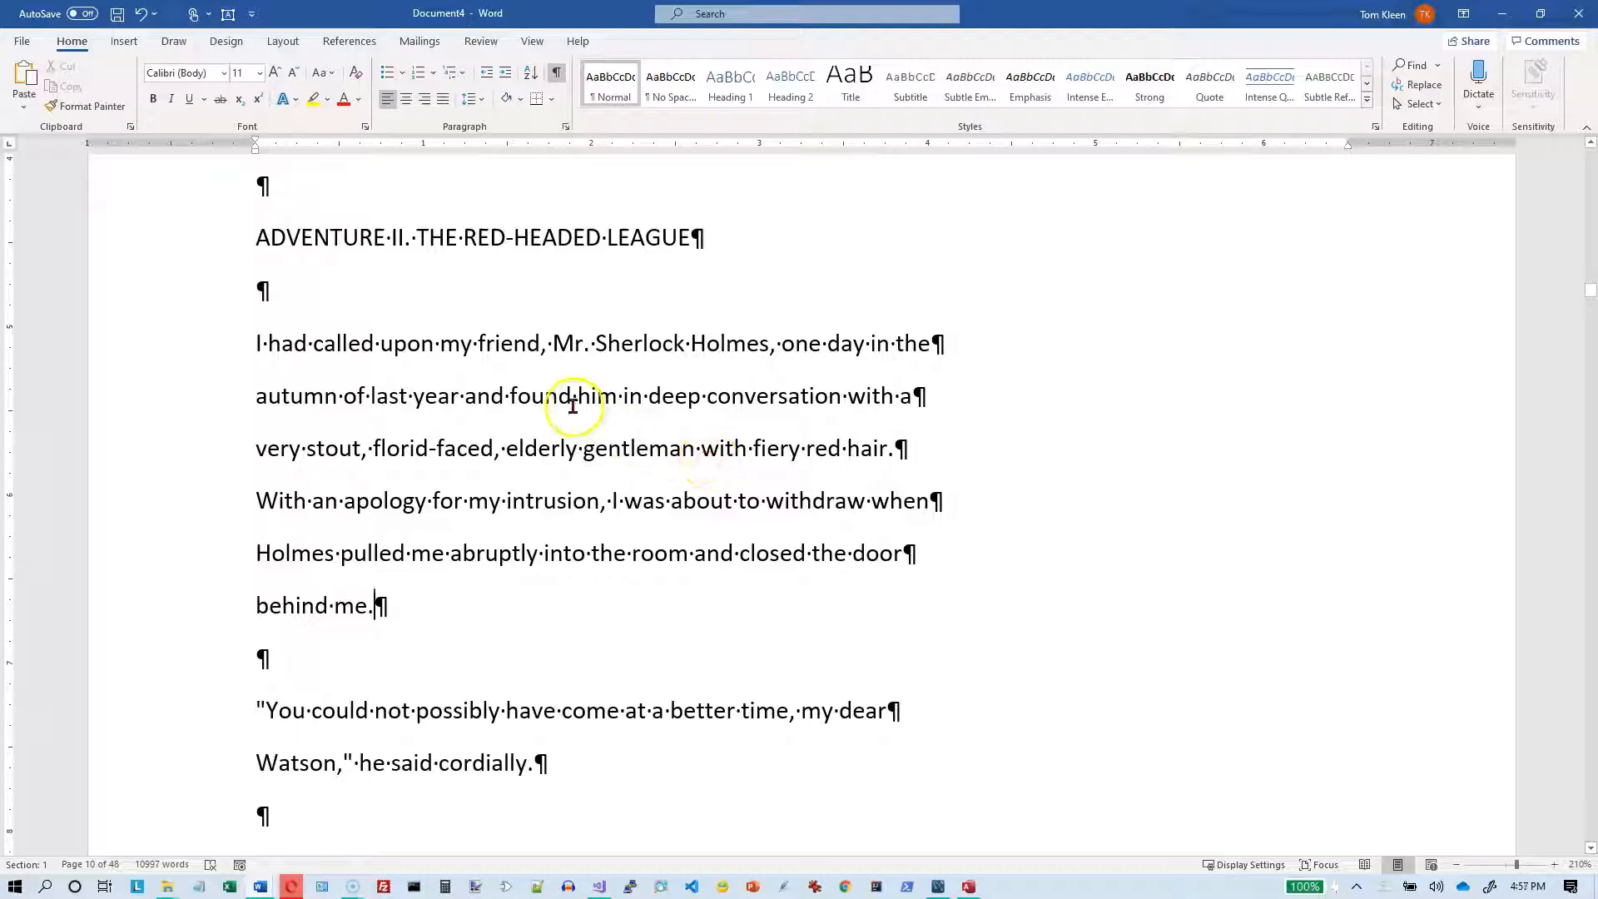
{"action": "left_click", "coordinate": [551, 344]}
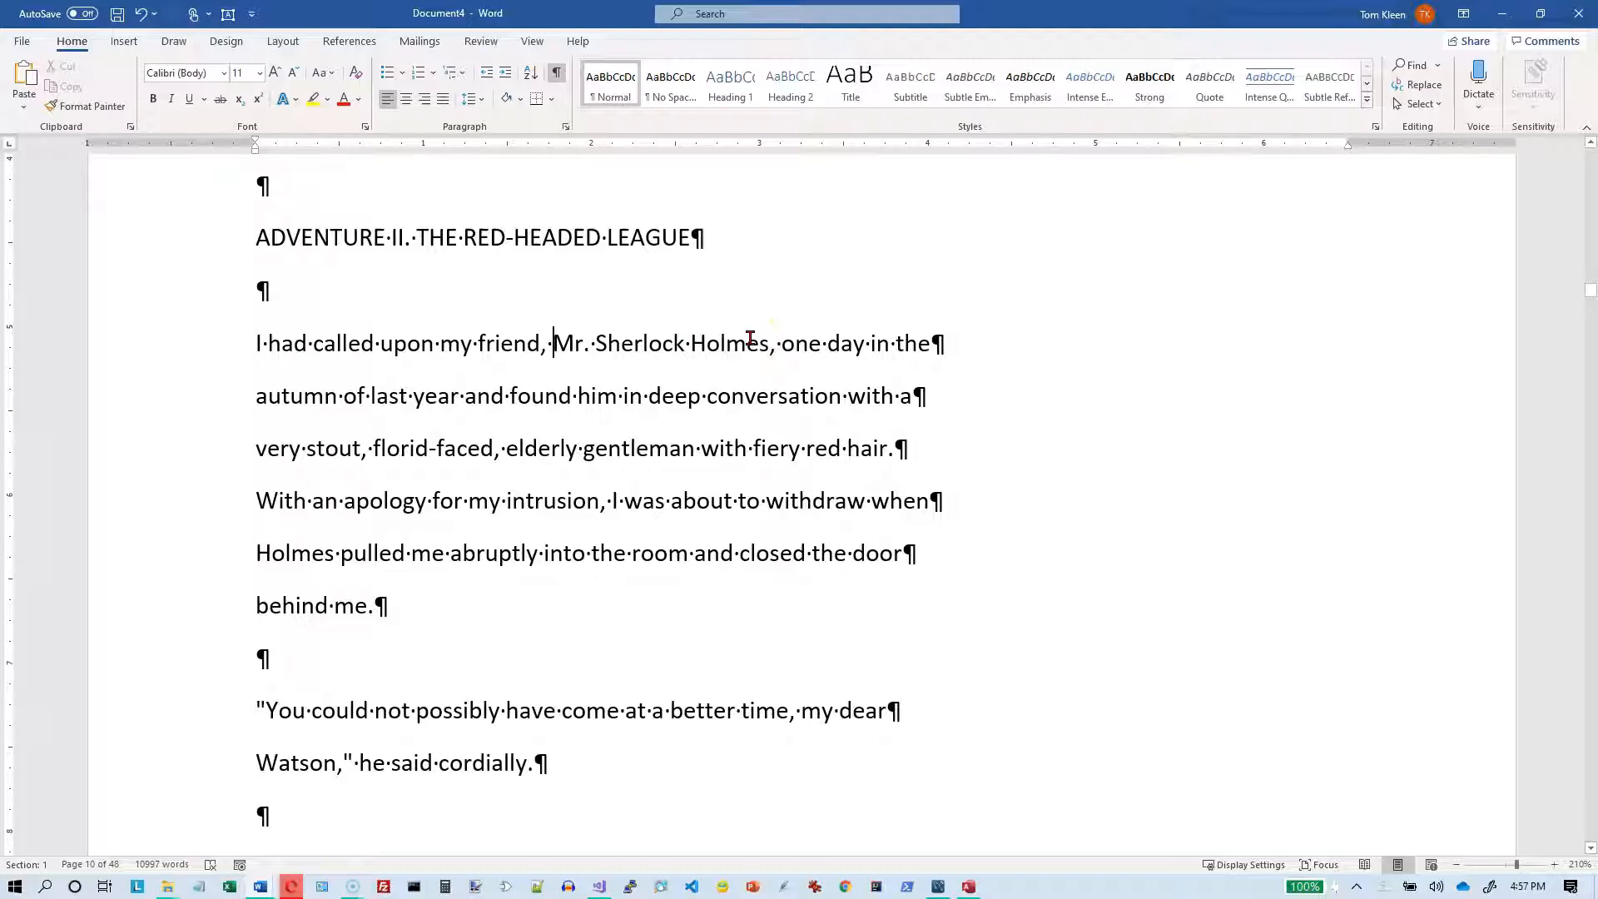
{"action": "key", "text": "ctrl+Home"}
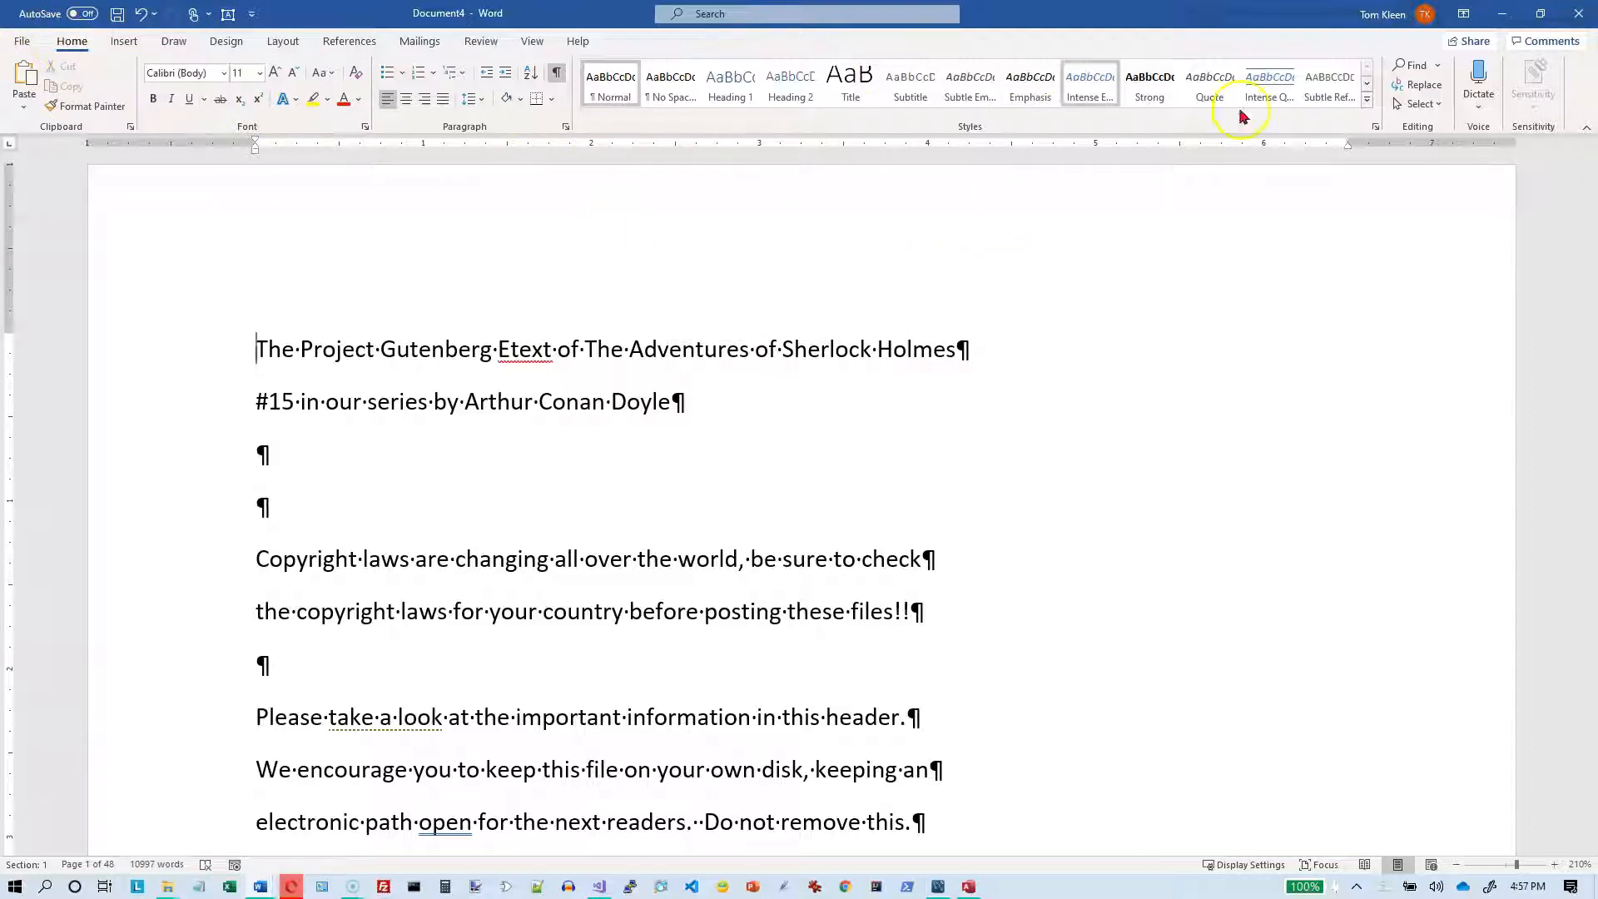
Step: Replace every paragraph mark (^p) in the document with a single space
{"action": "left_click", "coordinate": [1424, 85]}
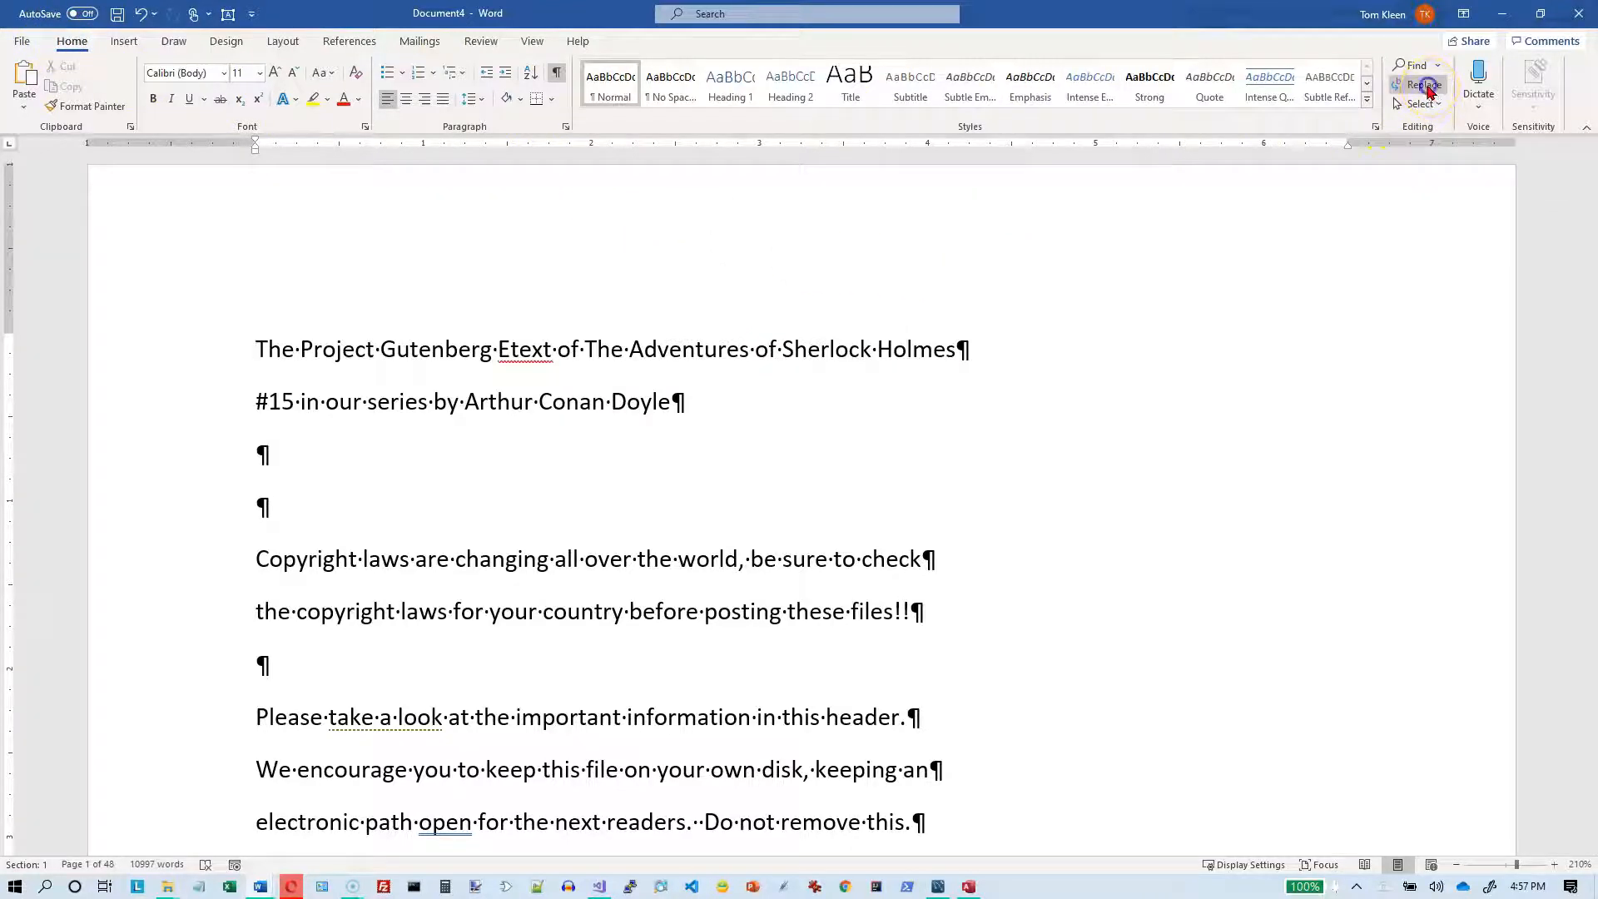
{"action": "left_click_drag", "start_coordinate": [794, 206], "coordinate": [1145, 230]}
{"action": "left_click", "coordinate": [1089, 279]}
{"action": "key", "text": "BackSpace"}
{"action": "key", "text": "BackSpace"}
{"action": "left_click_drag", "start_coordinate": [1122, 231], "coordinate": [1157, 426]}
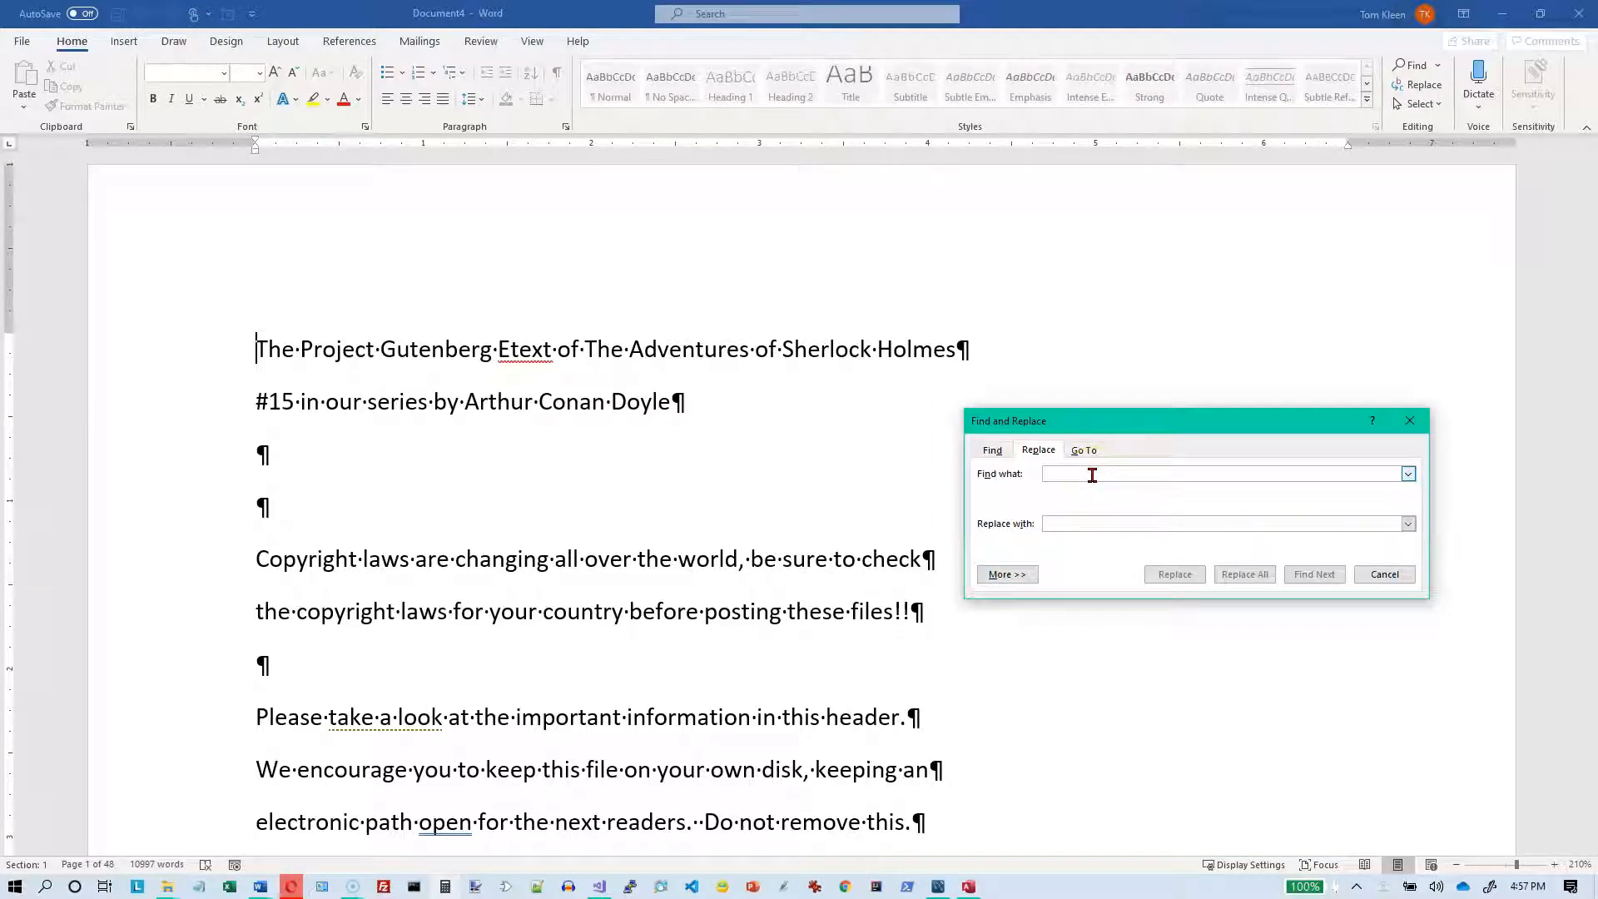
{"action": "type", "text": "^"}
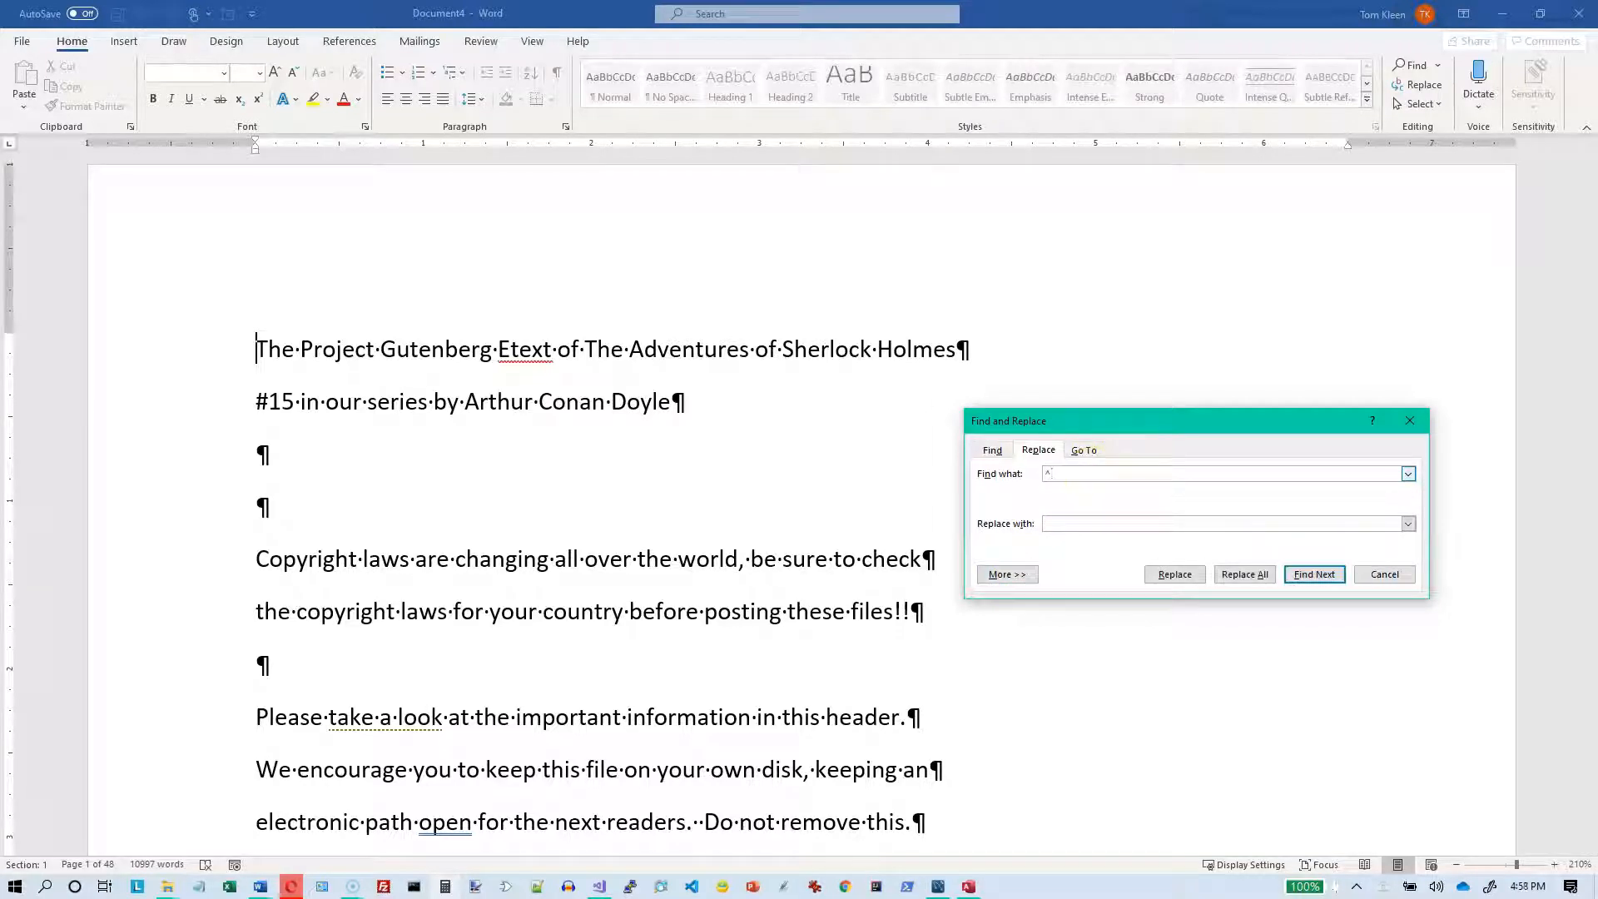
{"action": "type", "text": "p"}
{"action": "left_click", "coordinate": [1105, 525]}
{"action": "left_click", "coordinate": [1243, 574]}
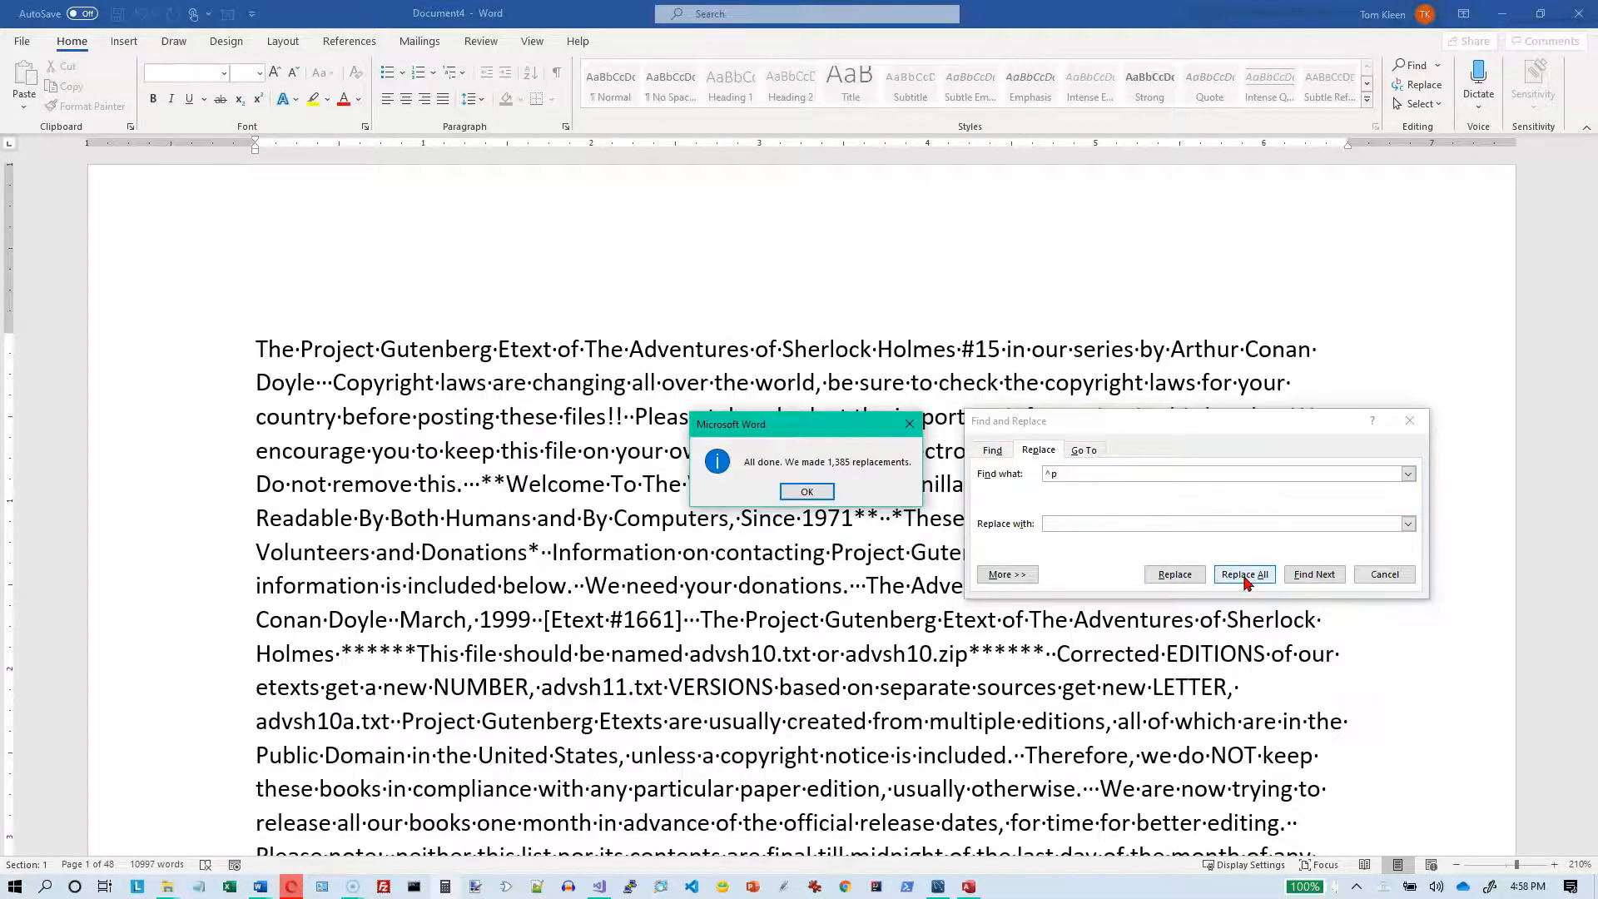
{"action": "left_click", "coordinate": [807, 492]}
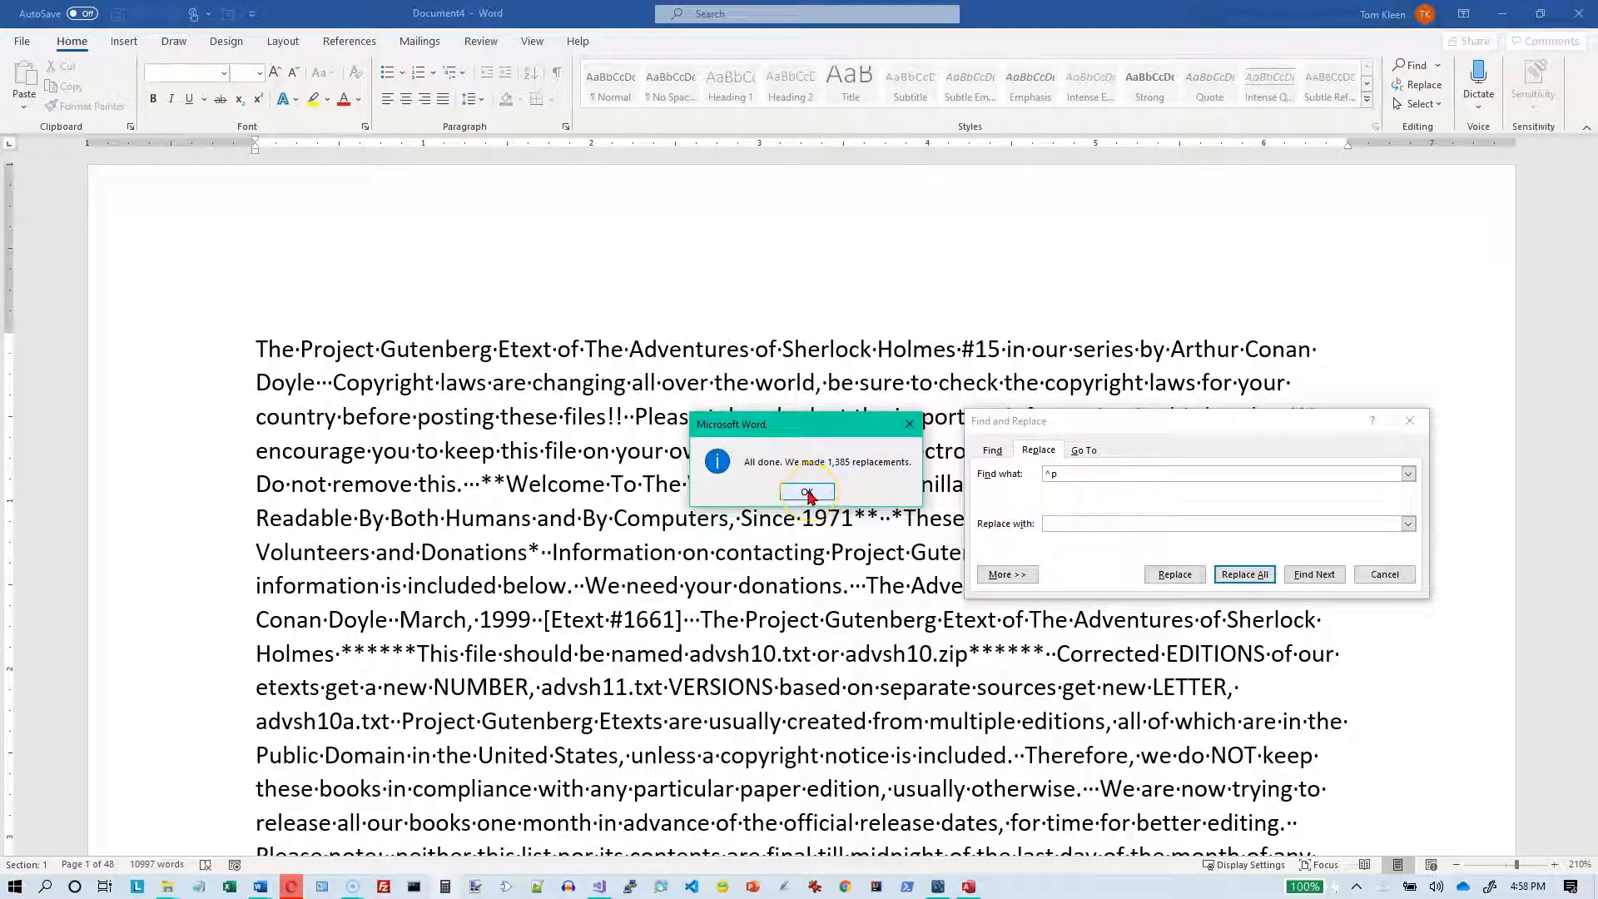
Step: Close Find and Replace and undo the replacement of all paragraph marks
{"action": "left_click", "coordinate": [1177, 429]}
{"action": "left_click_drag", "start_coordinate": [1178, 428], "coordinate": [1232, 706]}
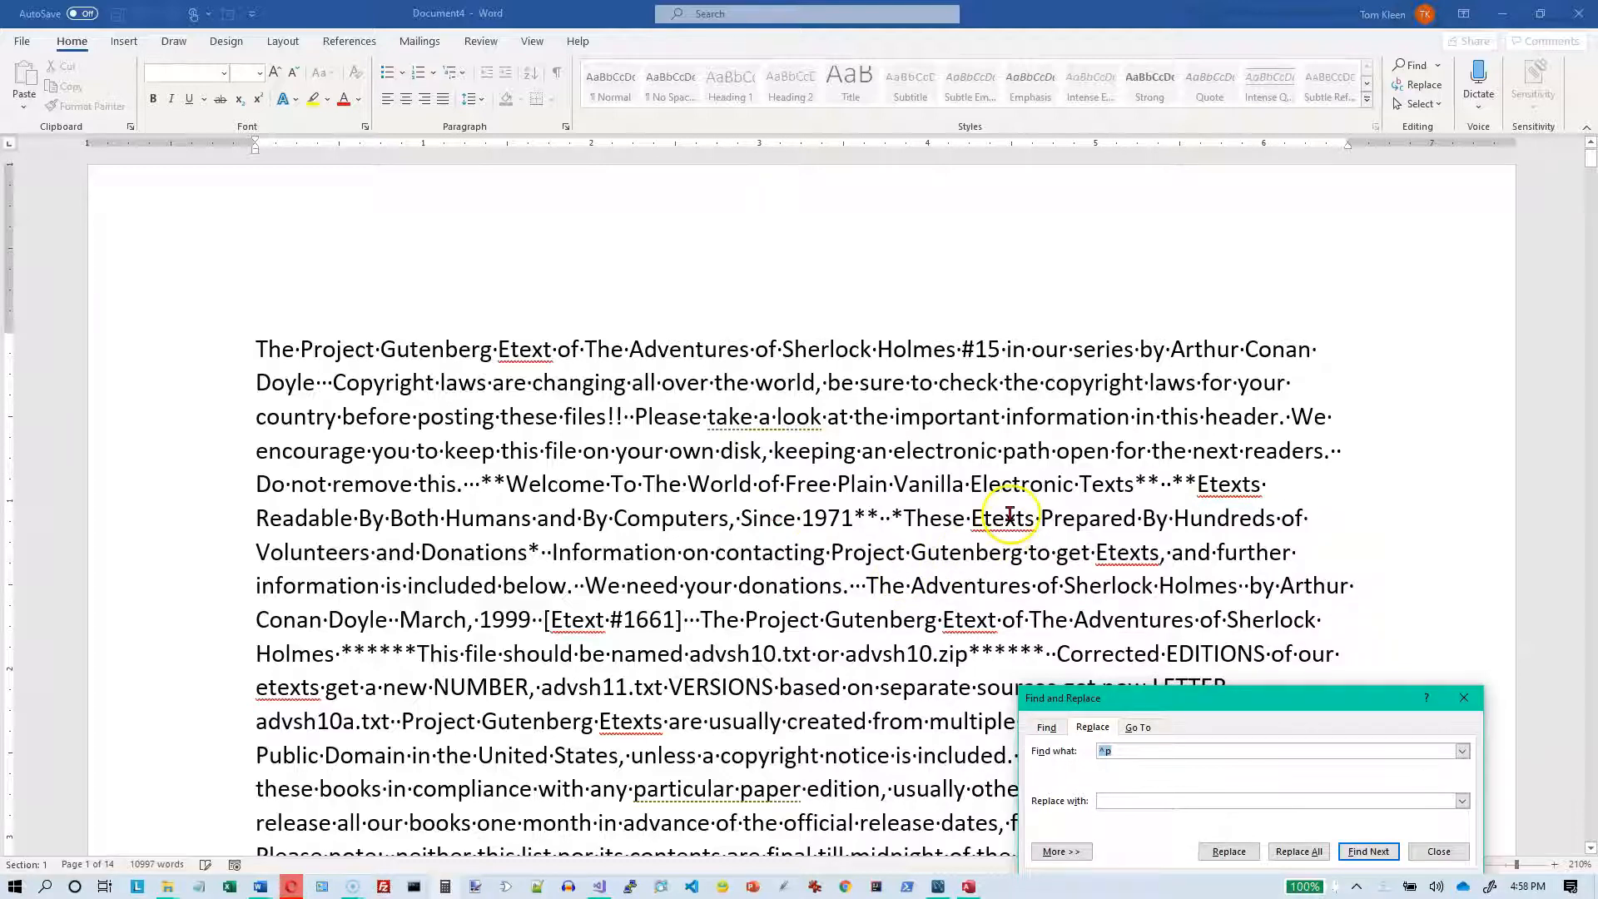
{"action": "left_click", "coordinate": [1429, 848]}
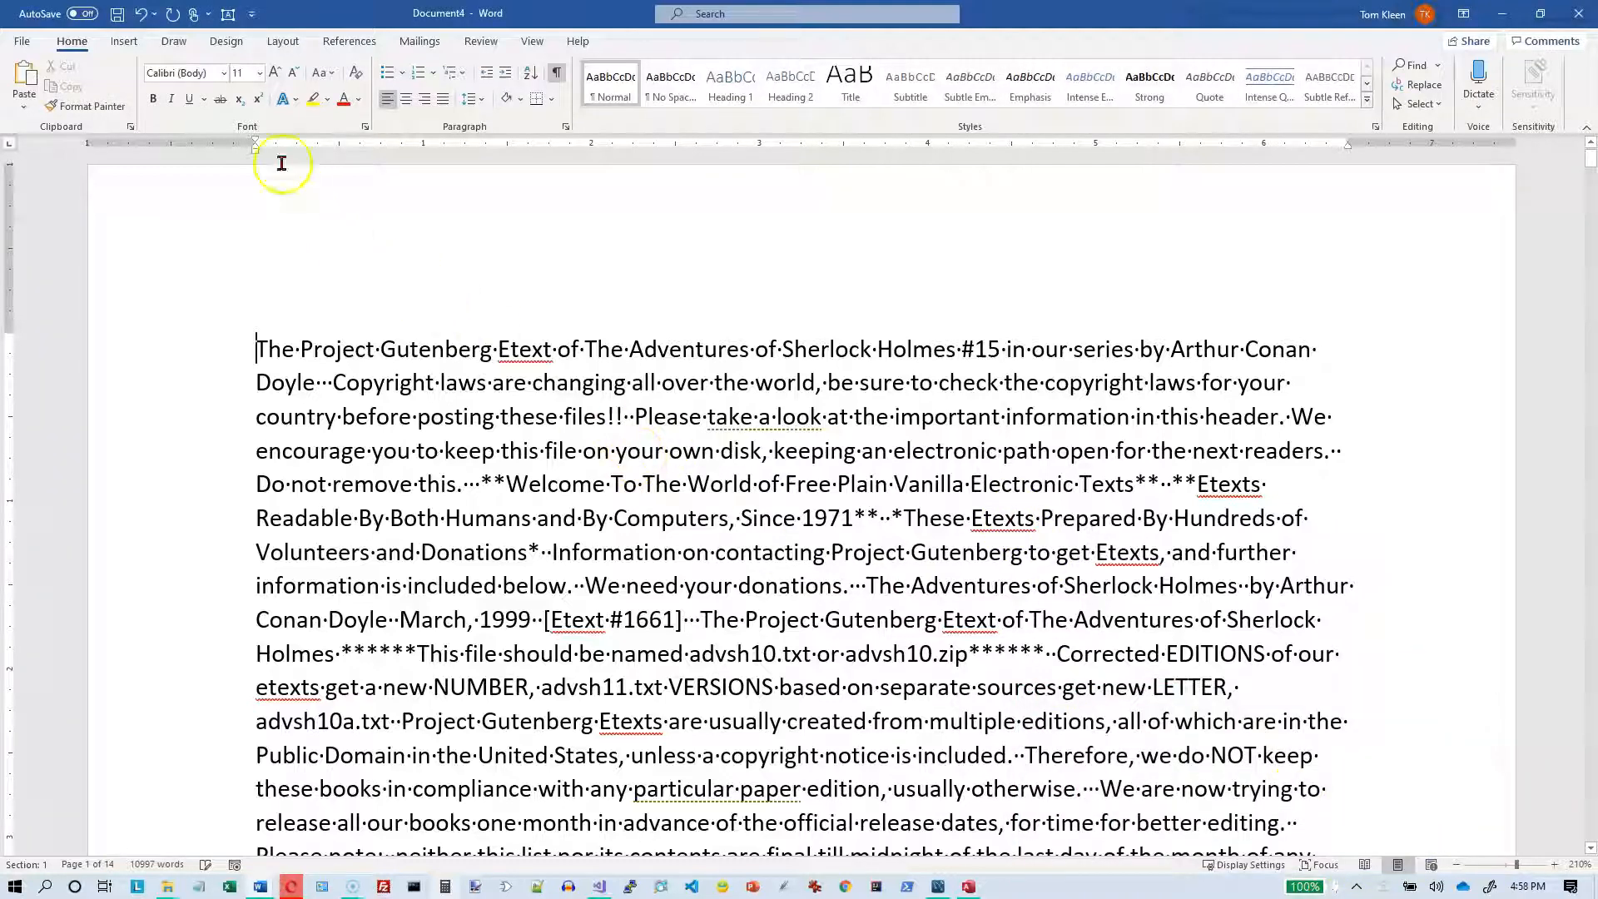
{"action": "left_click", "coordinate": [142, 20]}
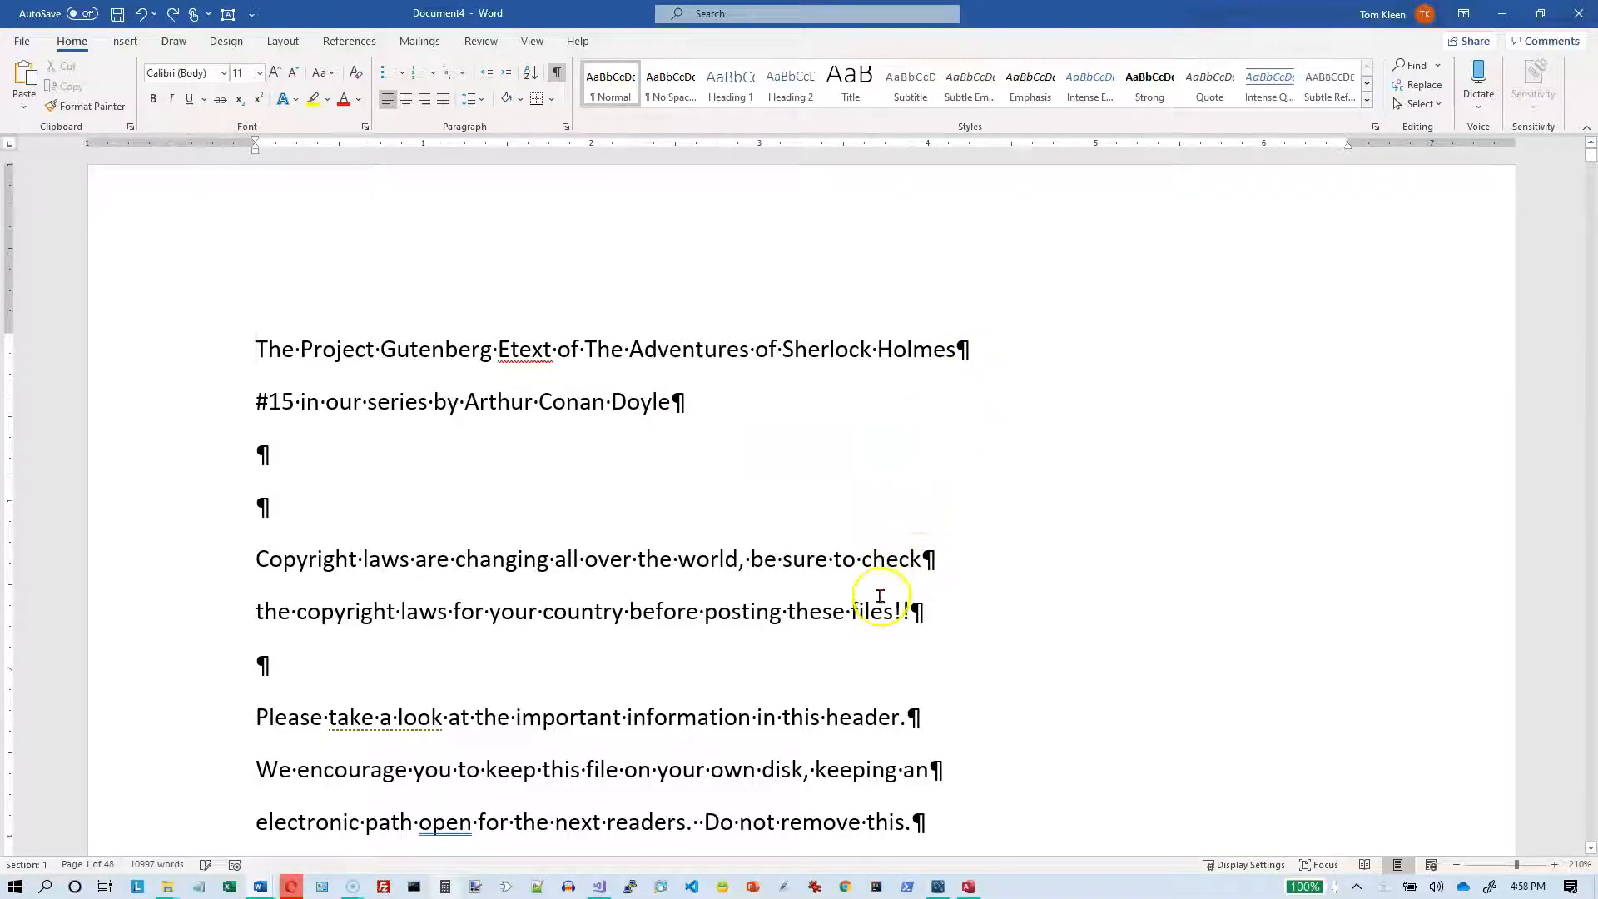
Step: Examine the two consecutive paragraph marks after "before posting these files!!" and return to the document's start
{"action": "left_click", "coordinate": [912, 630]}
{"action": "left_click_drag", "start_coordinate": [909, 649], "coordinate": [789, 667]}
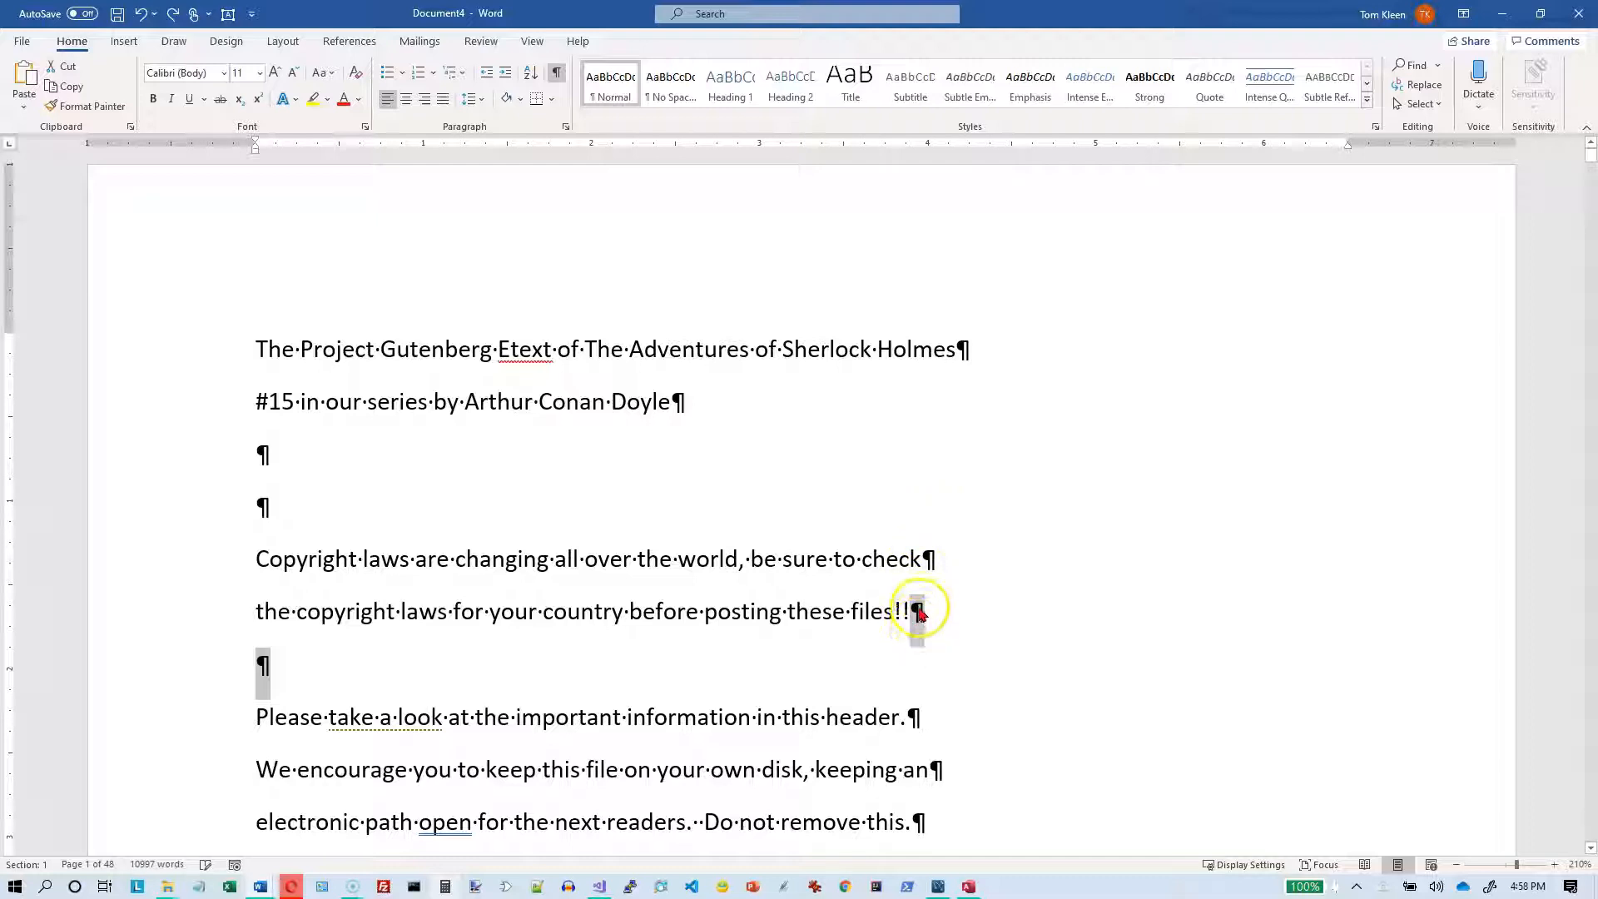
{"action": "left_click", "coordinate": [912, 611]}
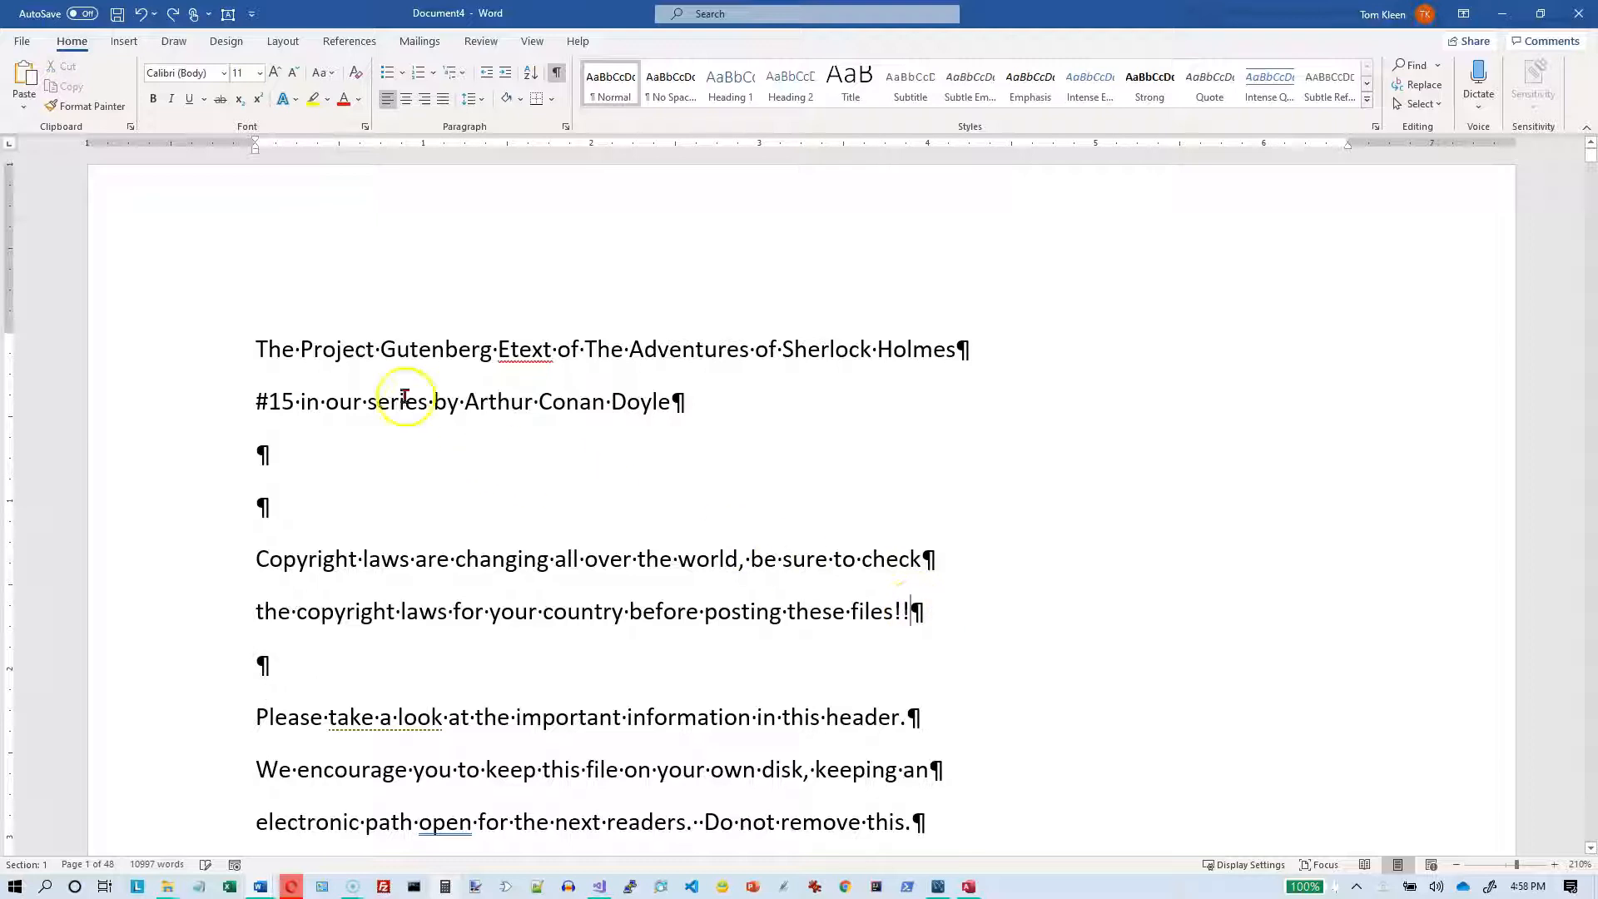
{"action": "left_click", "coordinate": [252, 348]}
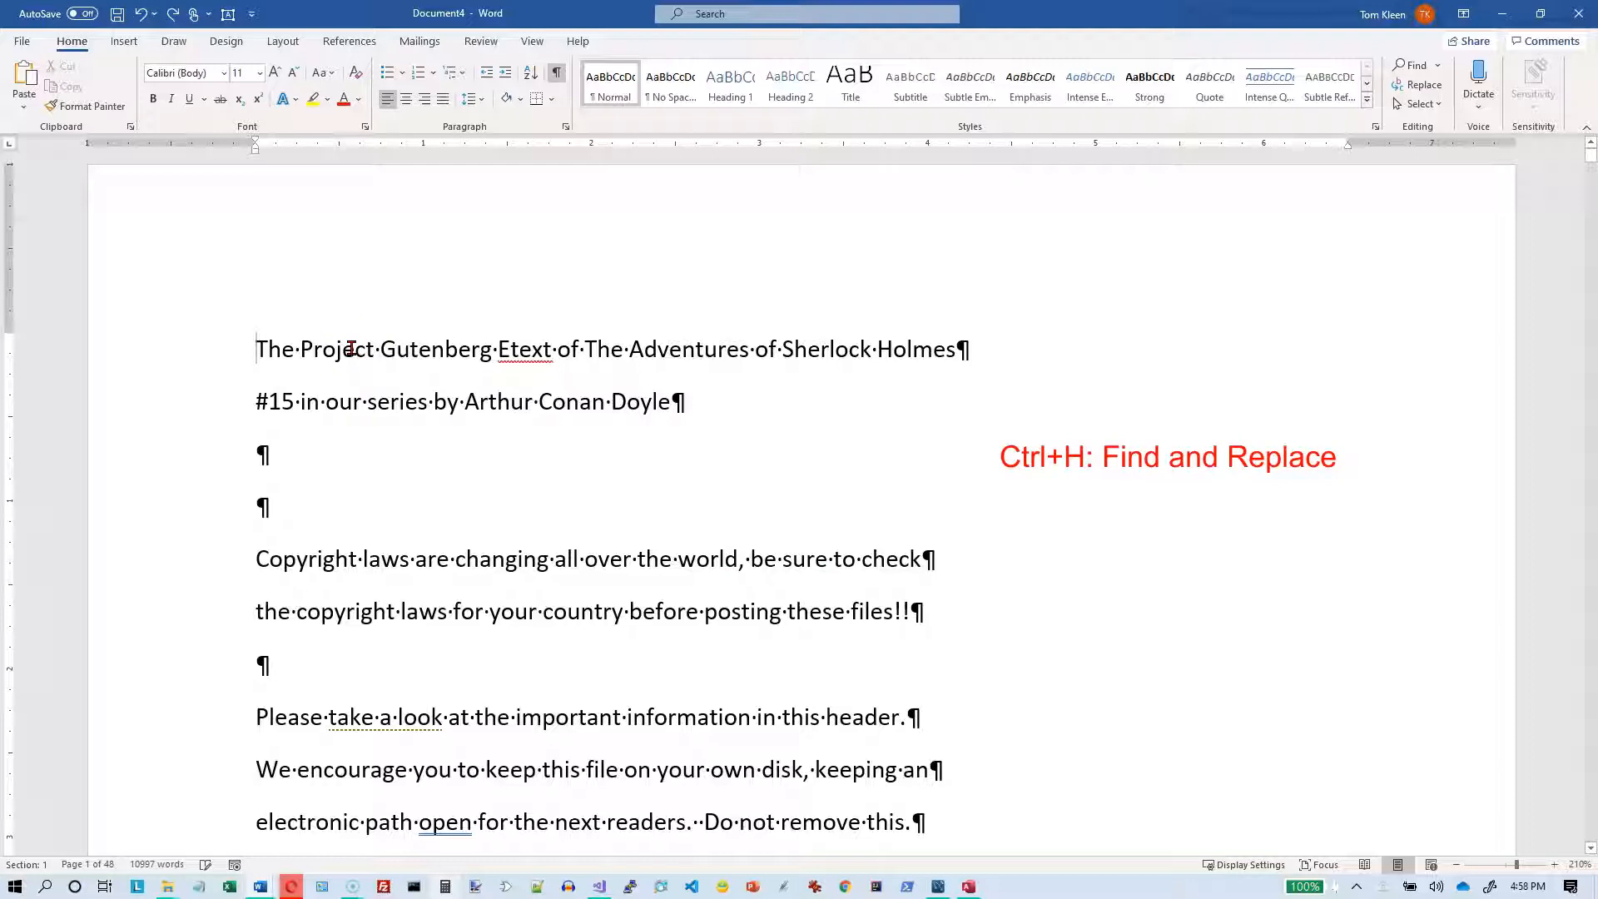
Step: Replace every pair of consecutive paragraph marks (^p^p) with /// followed by a space, and close Find and Replace
{"action": "key", "text": "ctrl+h"}
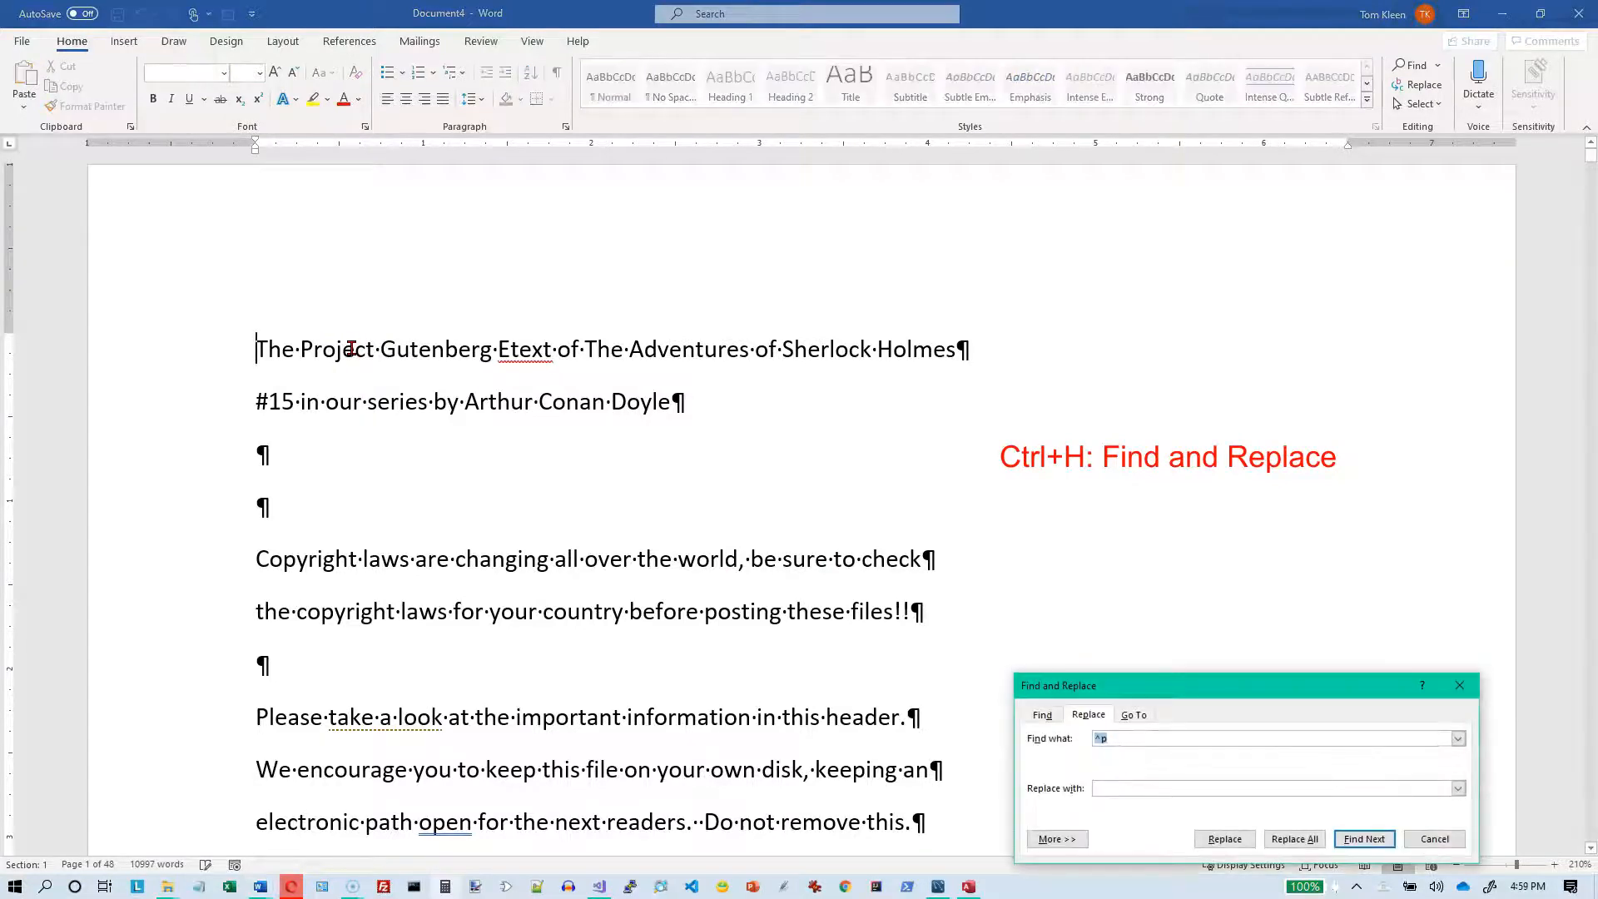
{"action": "left_click_drag", "start_coordinate": [1133, 691], "coordinate": [964, 253]}
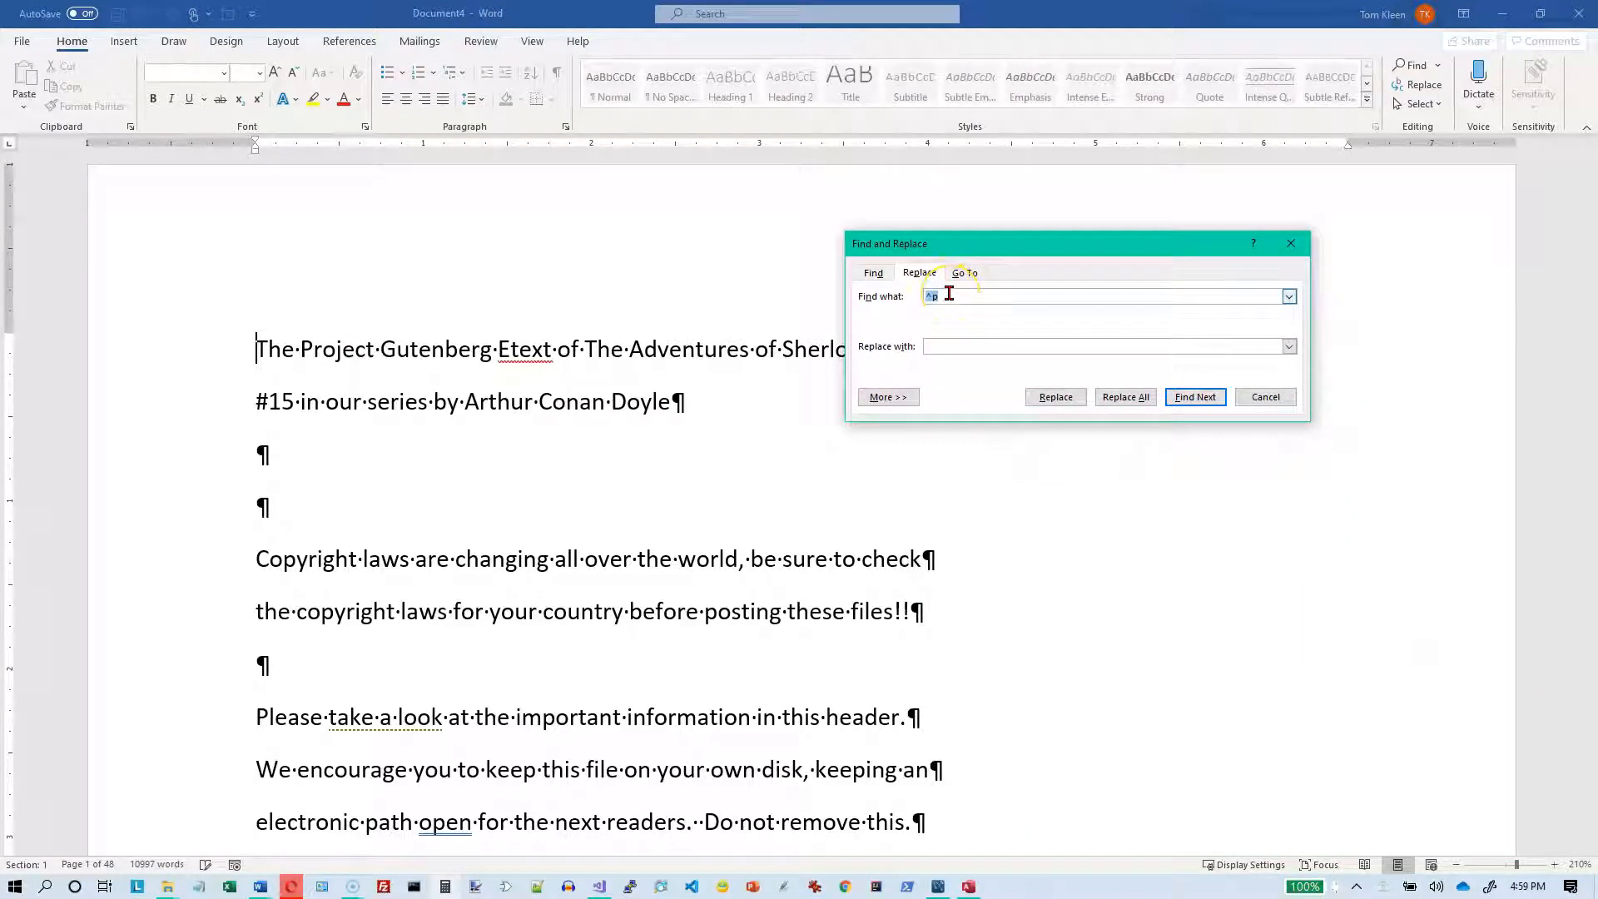
{"action": "key", "text": "BackSpace"}
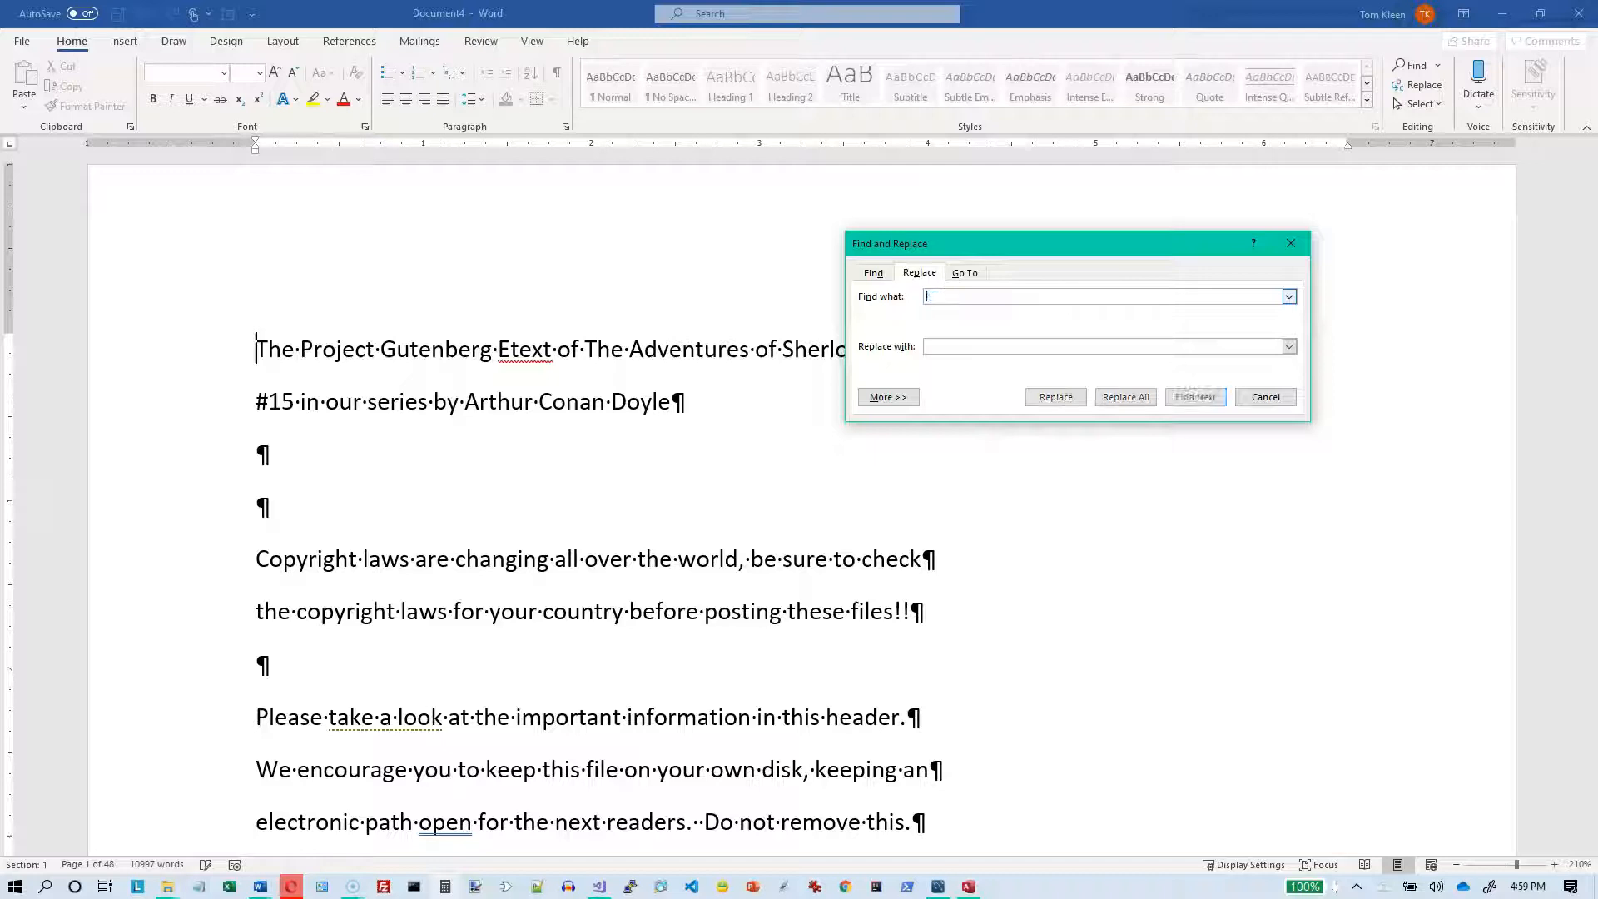
{"action": "type", "text": "^p^p"}
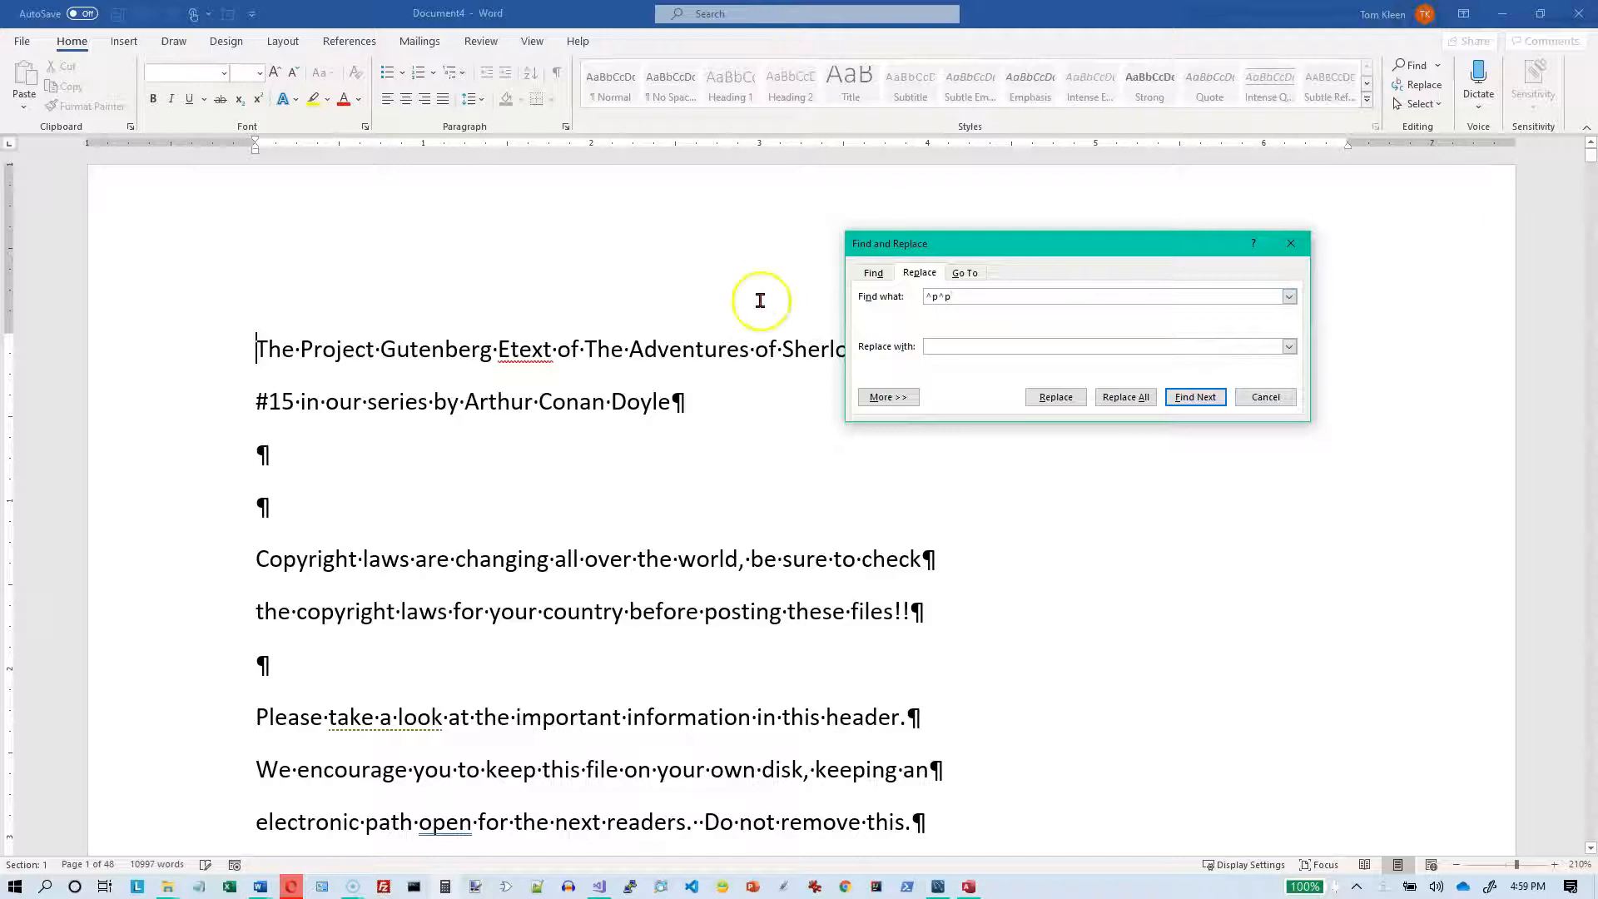
{"action": "left_click", "coordinate": [911, 612]}
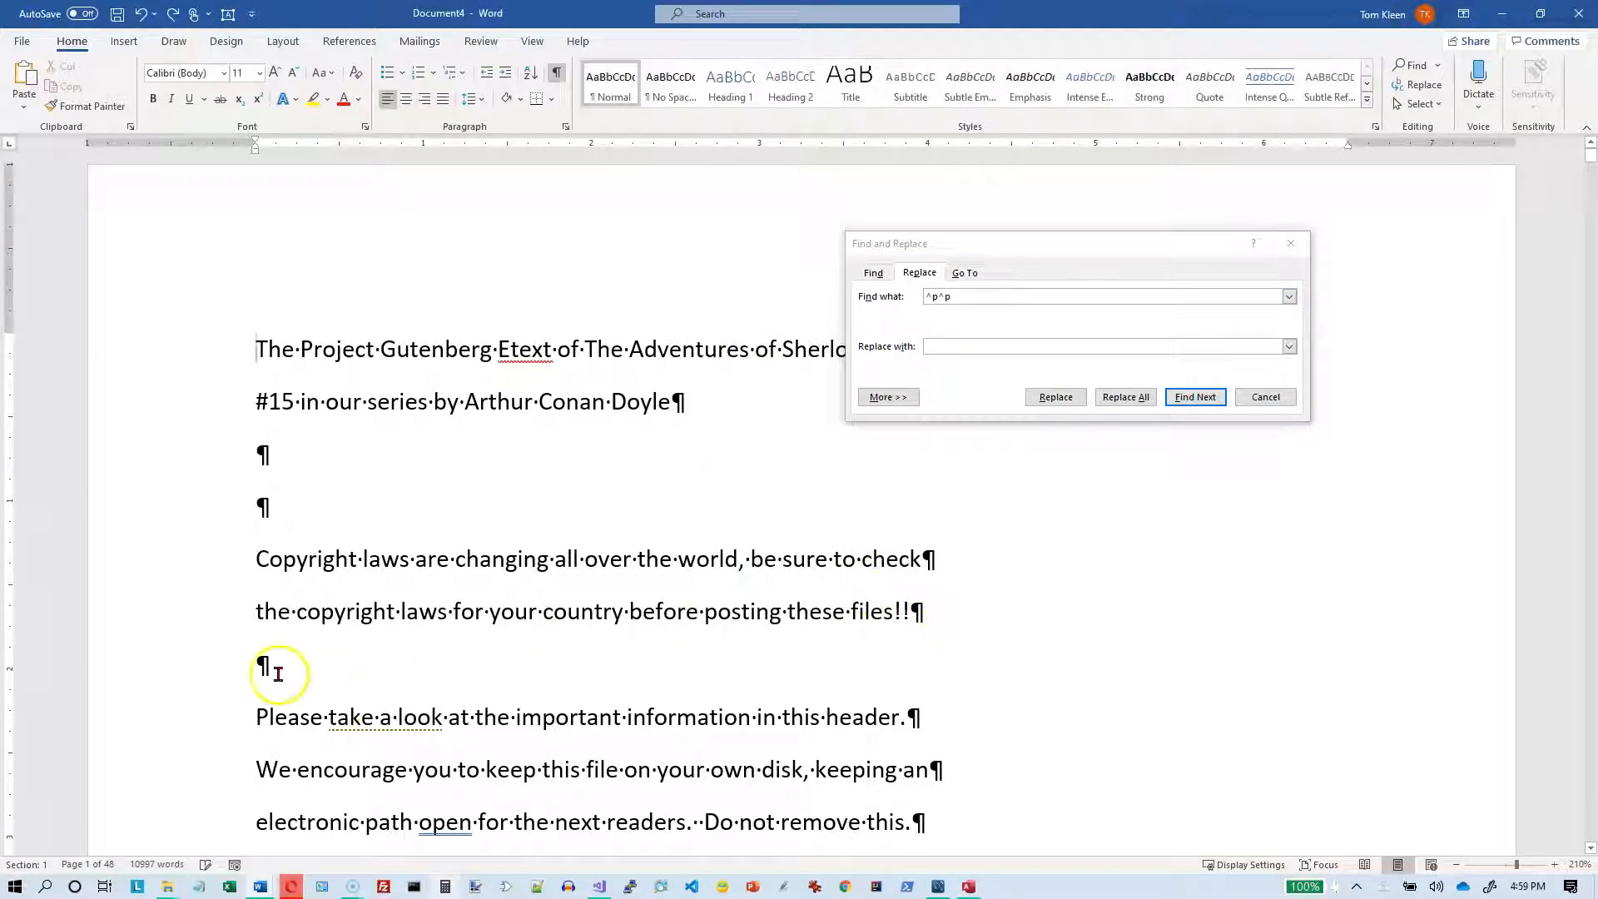
{"action": "scroll", "coordinate": [948, 727], "scroll_direction": "down", "scroll_amount": 2}
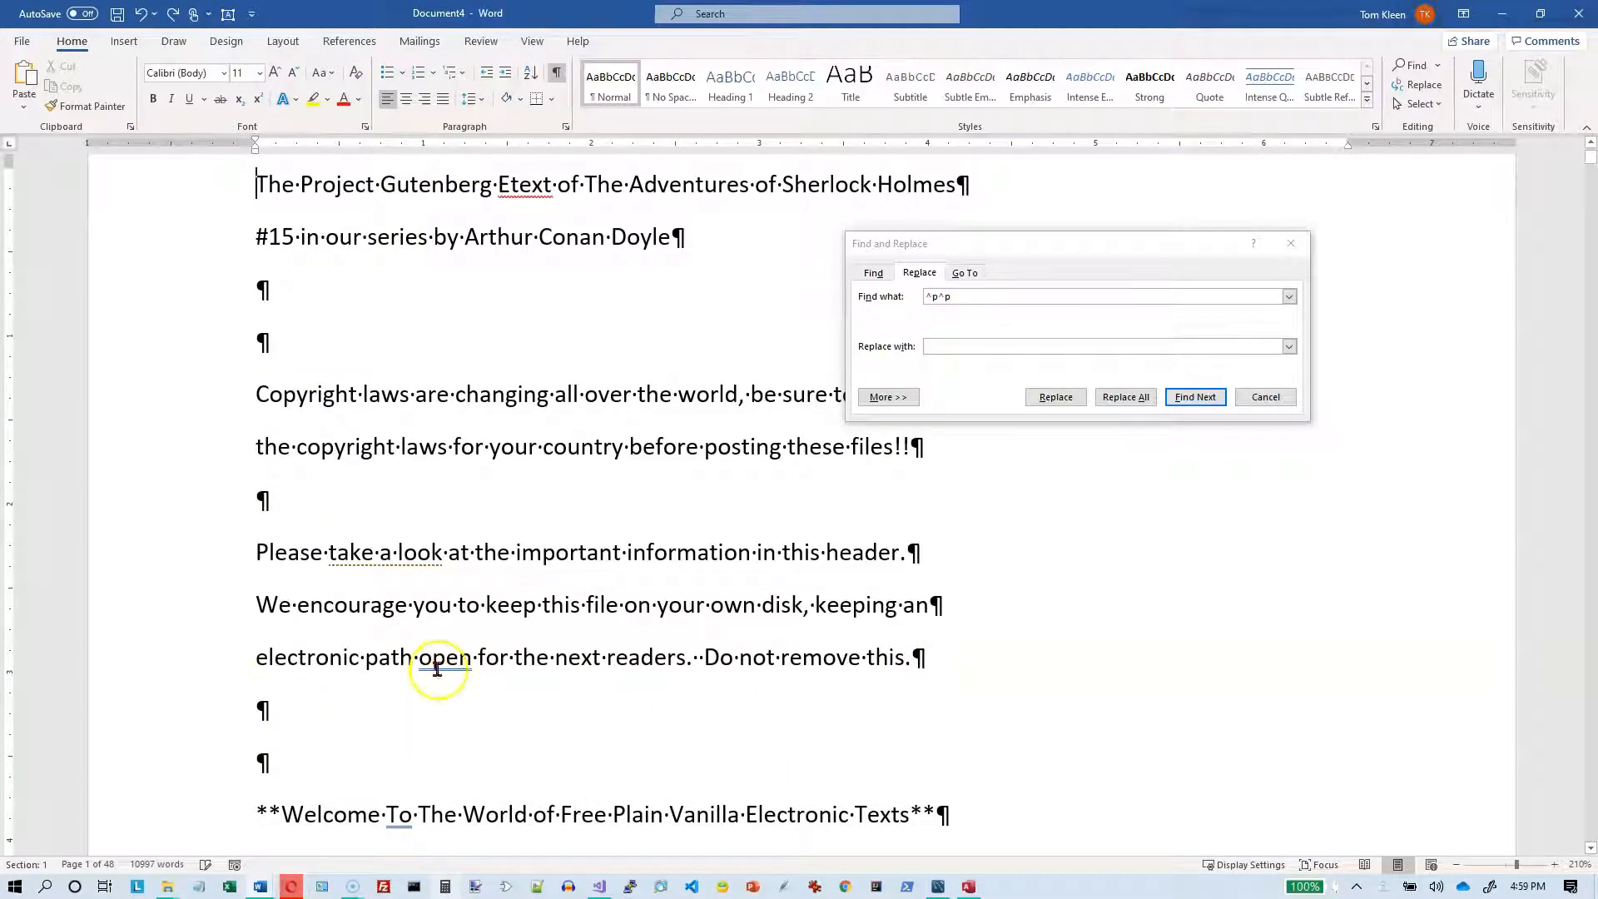
{"action": "left_click", "coordinate": [972, 345]}
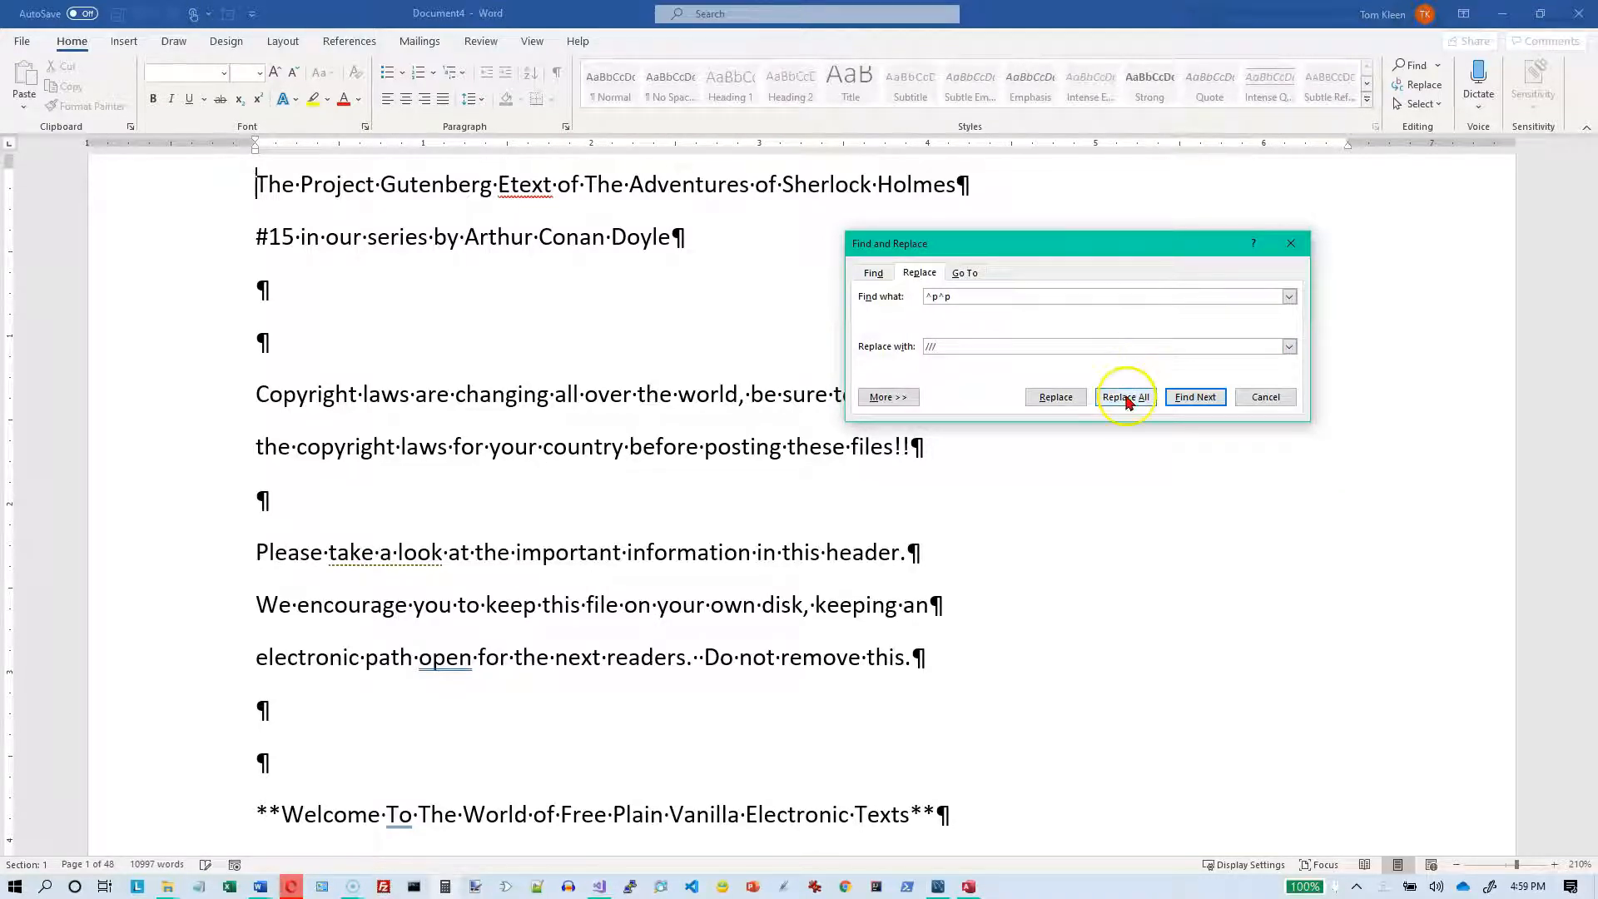
{"action": "left_click", "coordinate": [1126, 398]}
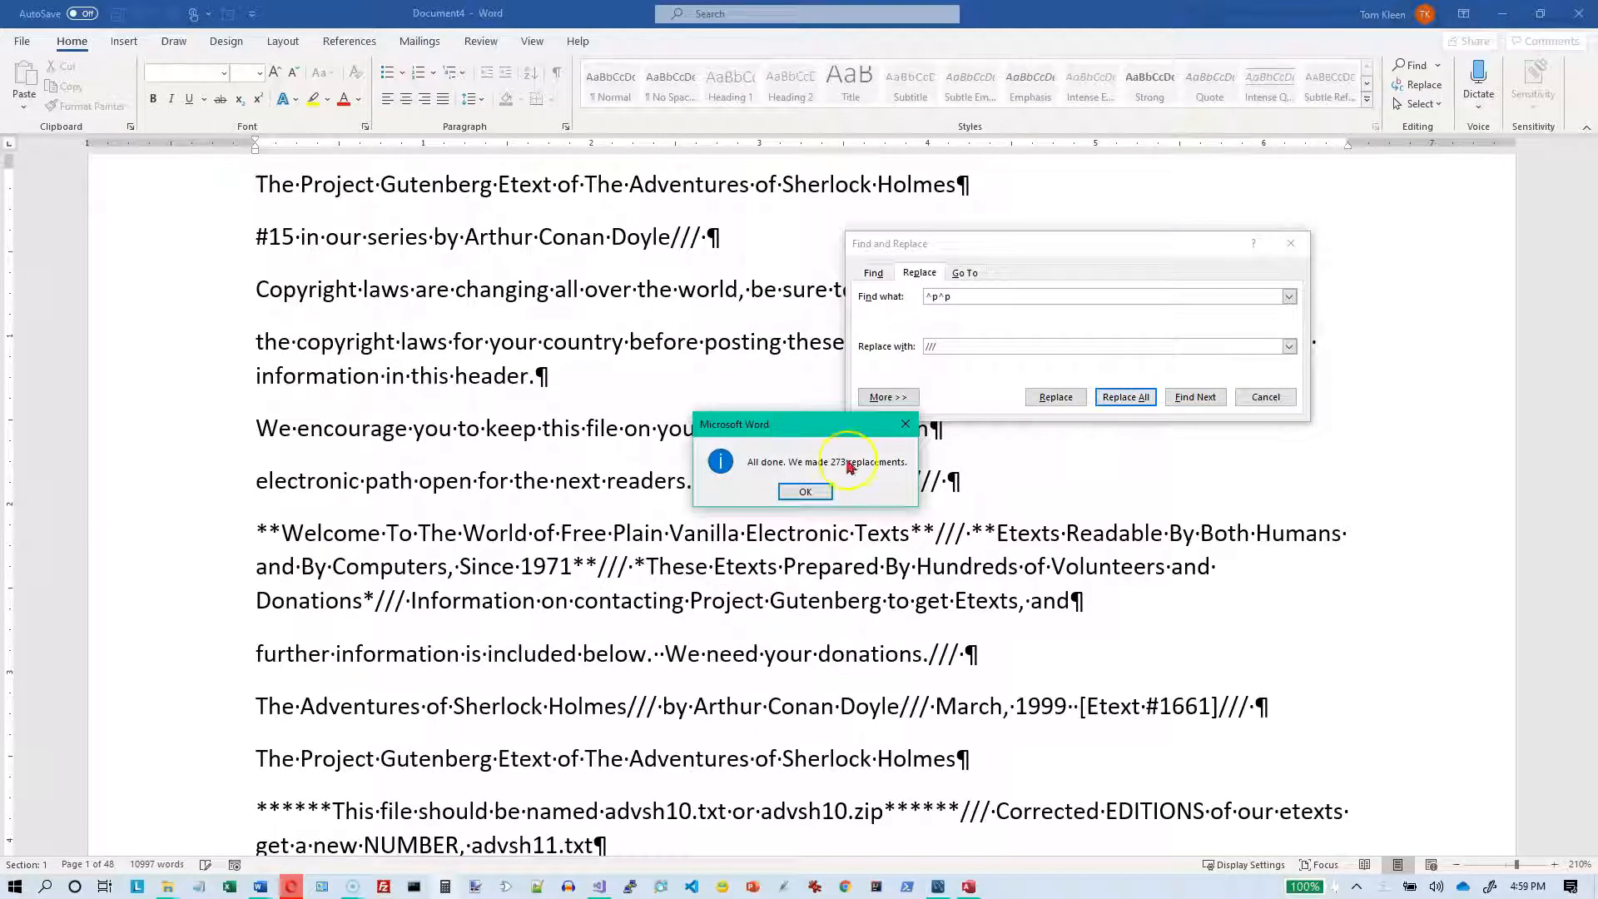
{"action": "left_click", "coordinate": [808, 491]}
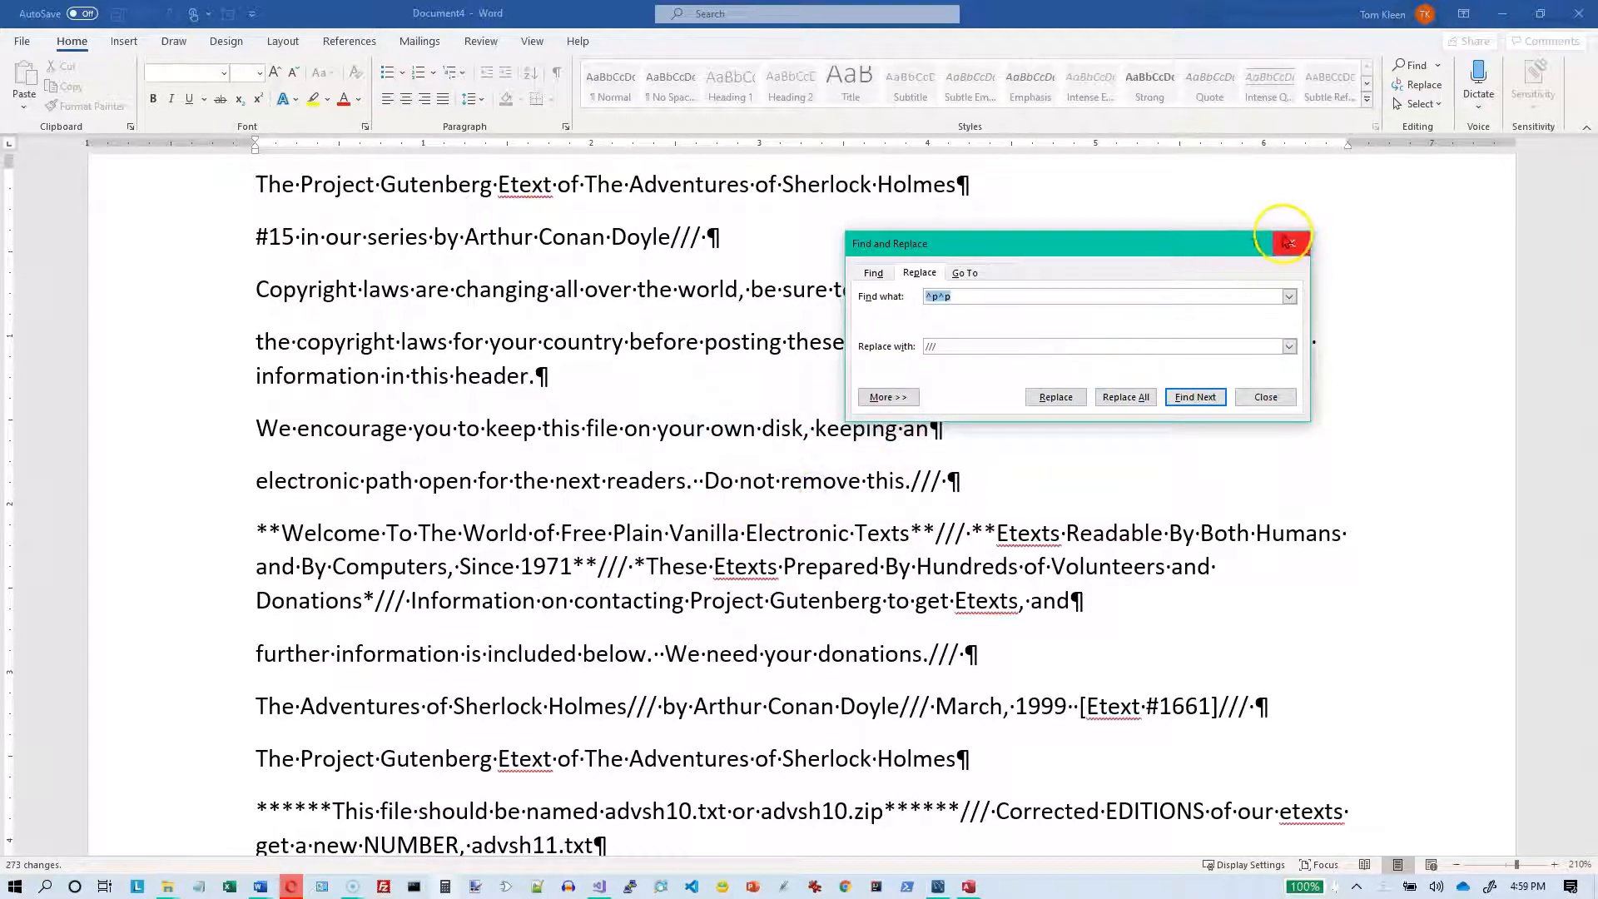
{"action": "left_click", "coordinate": [1289, 241]}
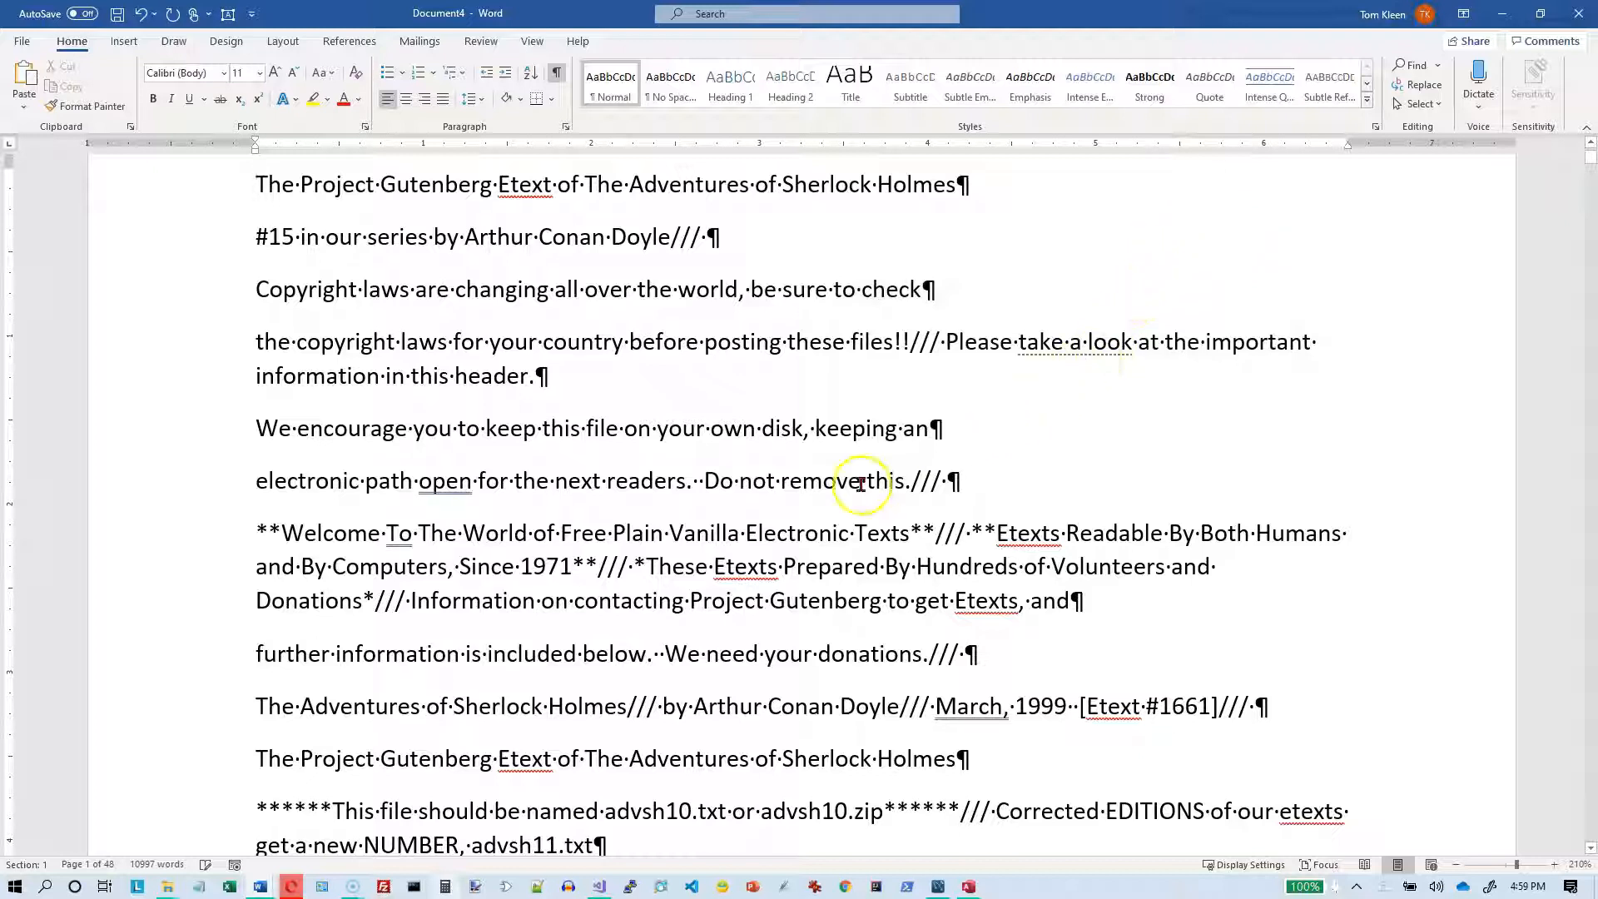
Step: Check the /// markers and the remaining single paragraph marks in the Project Gutenberg header
{"action": "scroll", "coordinate": [860, 484], "scroll_direction": "down", "scroll_amount": 5}
{"action": "scroll", "coordinate": [860, 485], "scroll_direction": "down", "scroll_amount": 2}
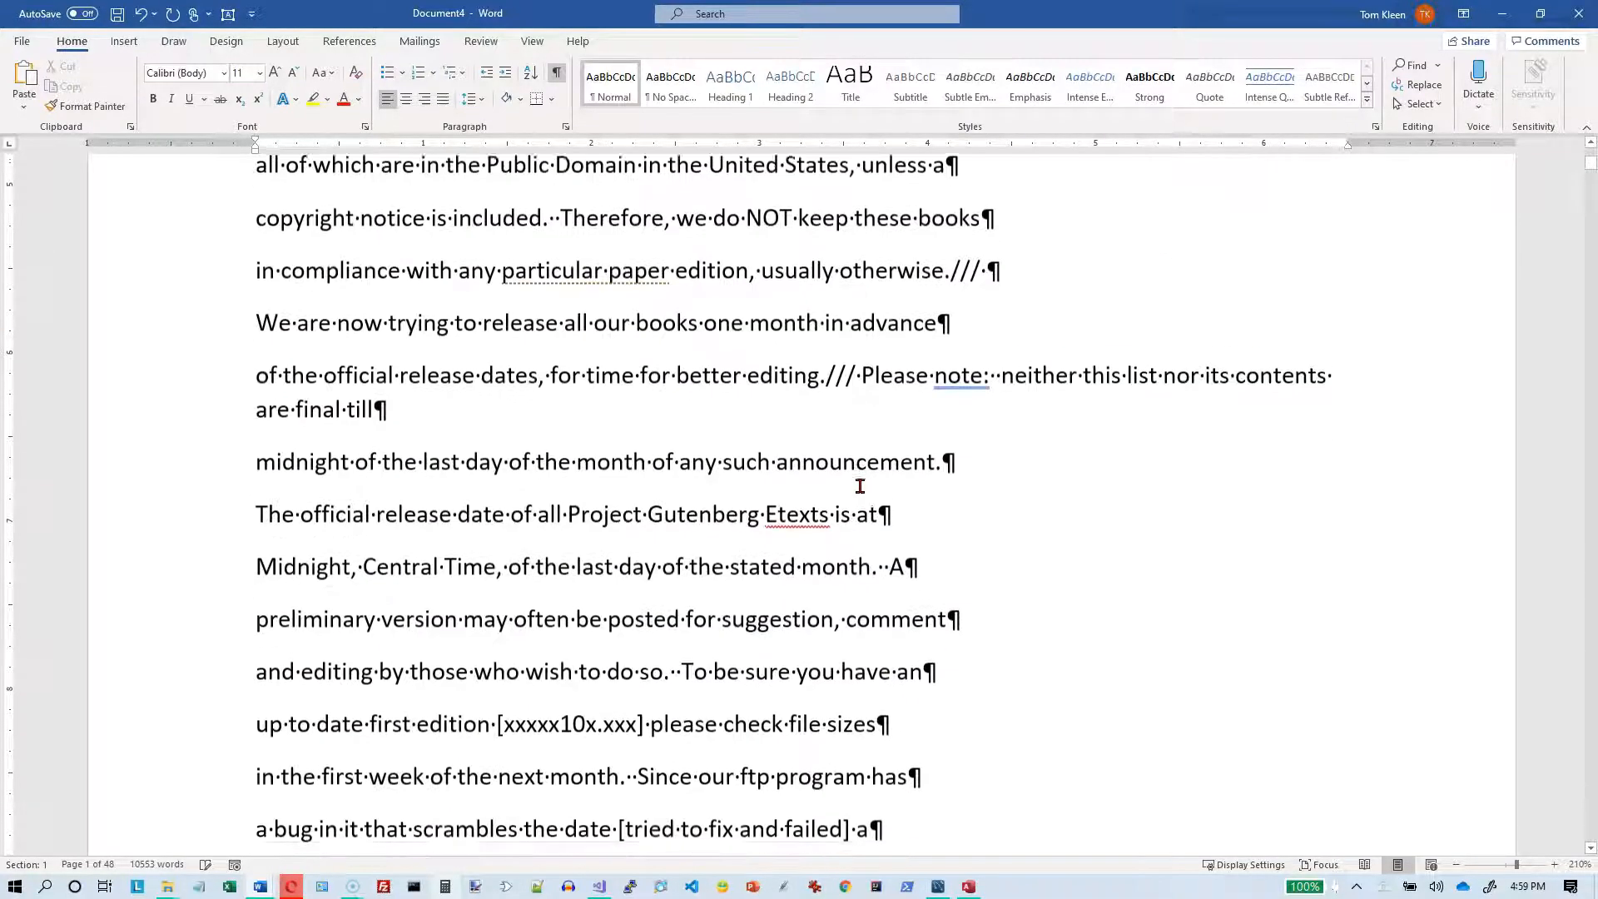
{"action": "scroll", "coordinate": [857, 466], "scroll_direction": "down", "scroll_amount": 2}
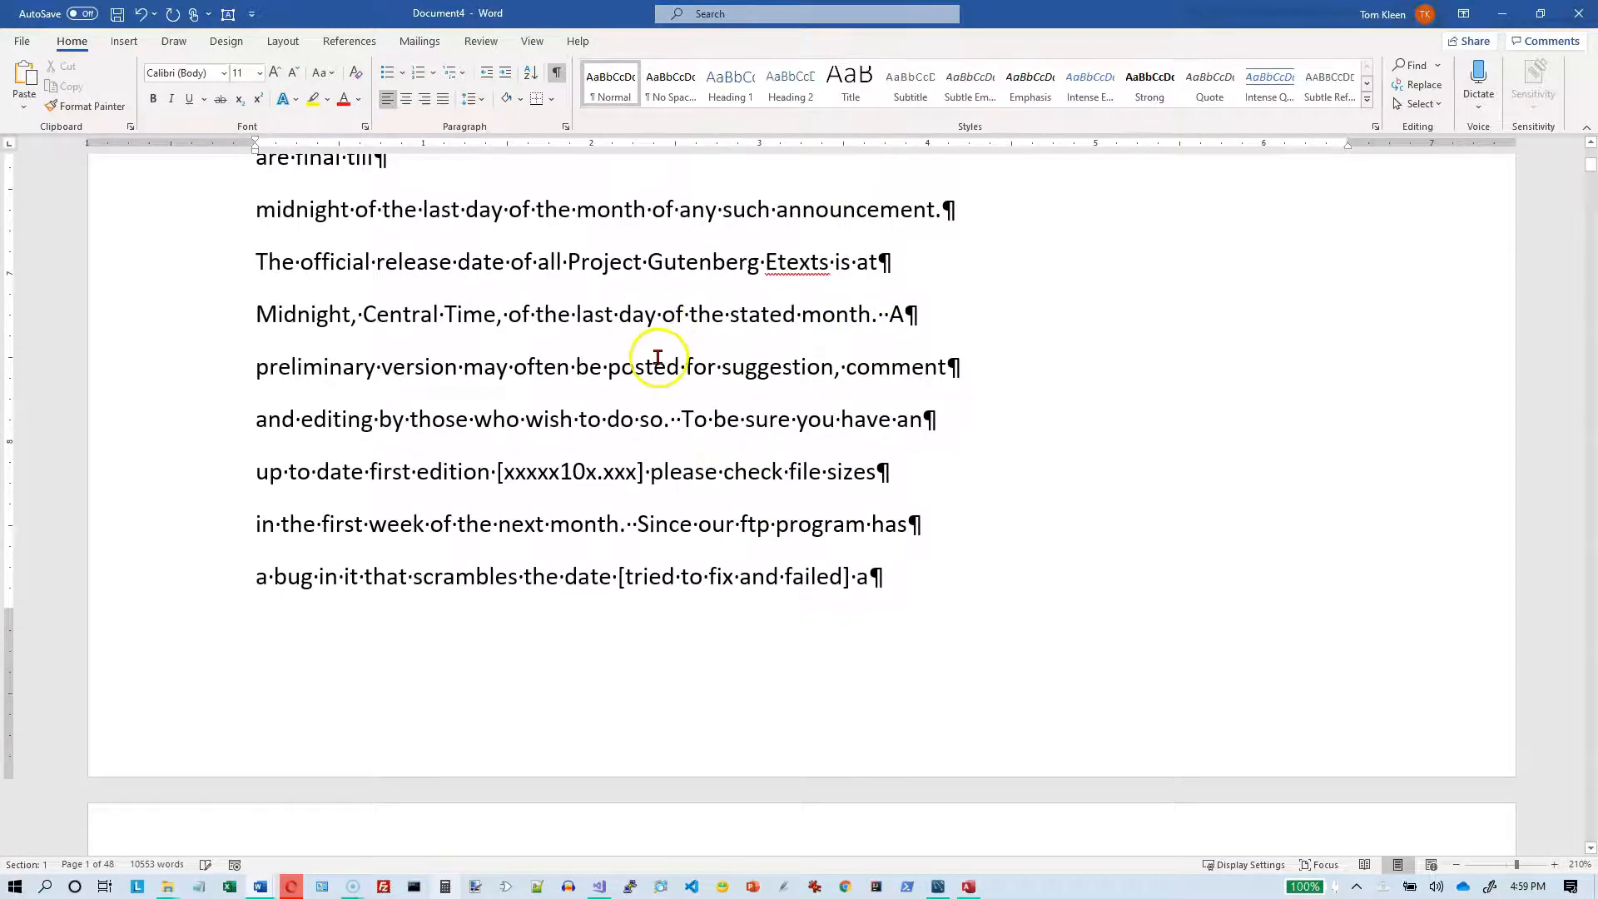
{"action": "scroll", "coordinate": [658, 366], "scroll_direction": "up", "scroll_amount": 2}
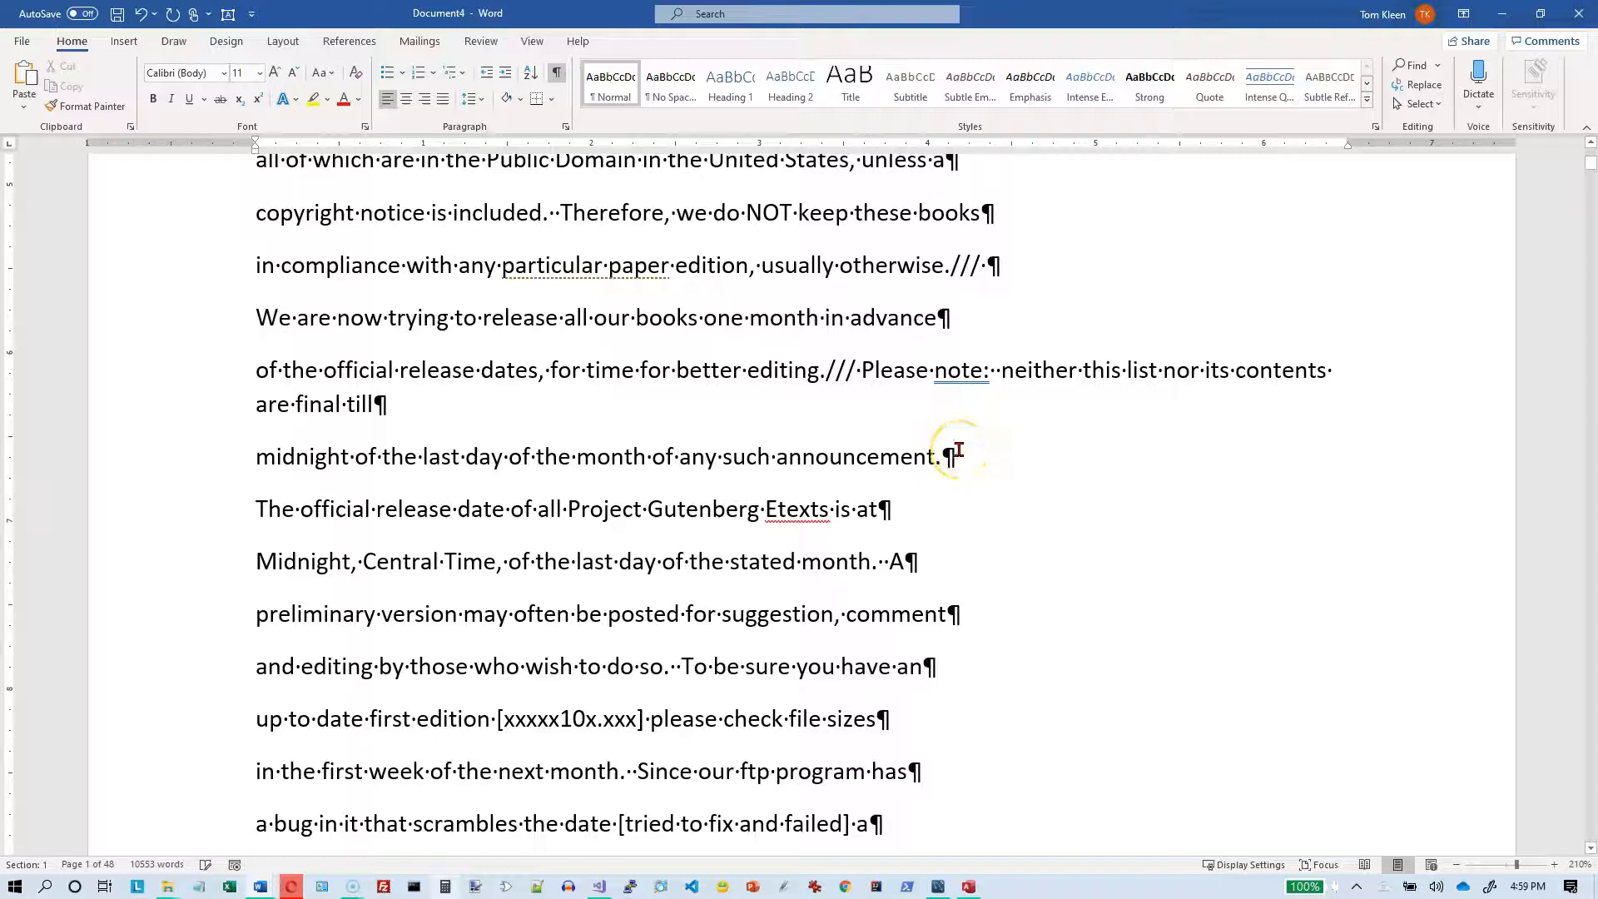
{"action": "left_click", "coordinate": [842, 349]}
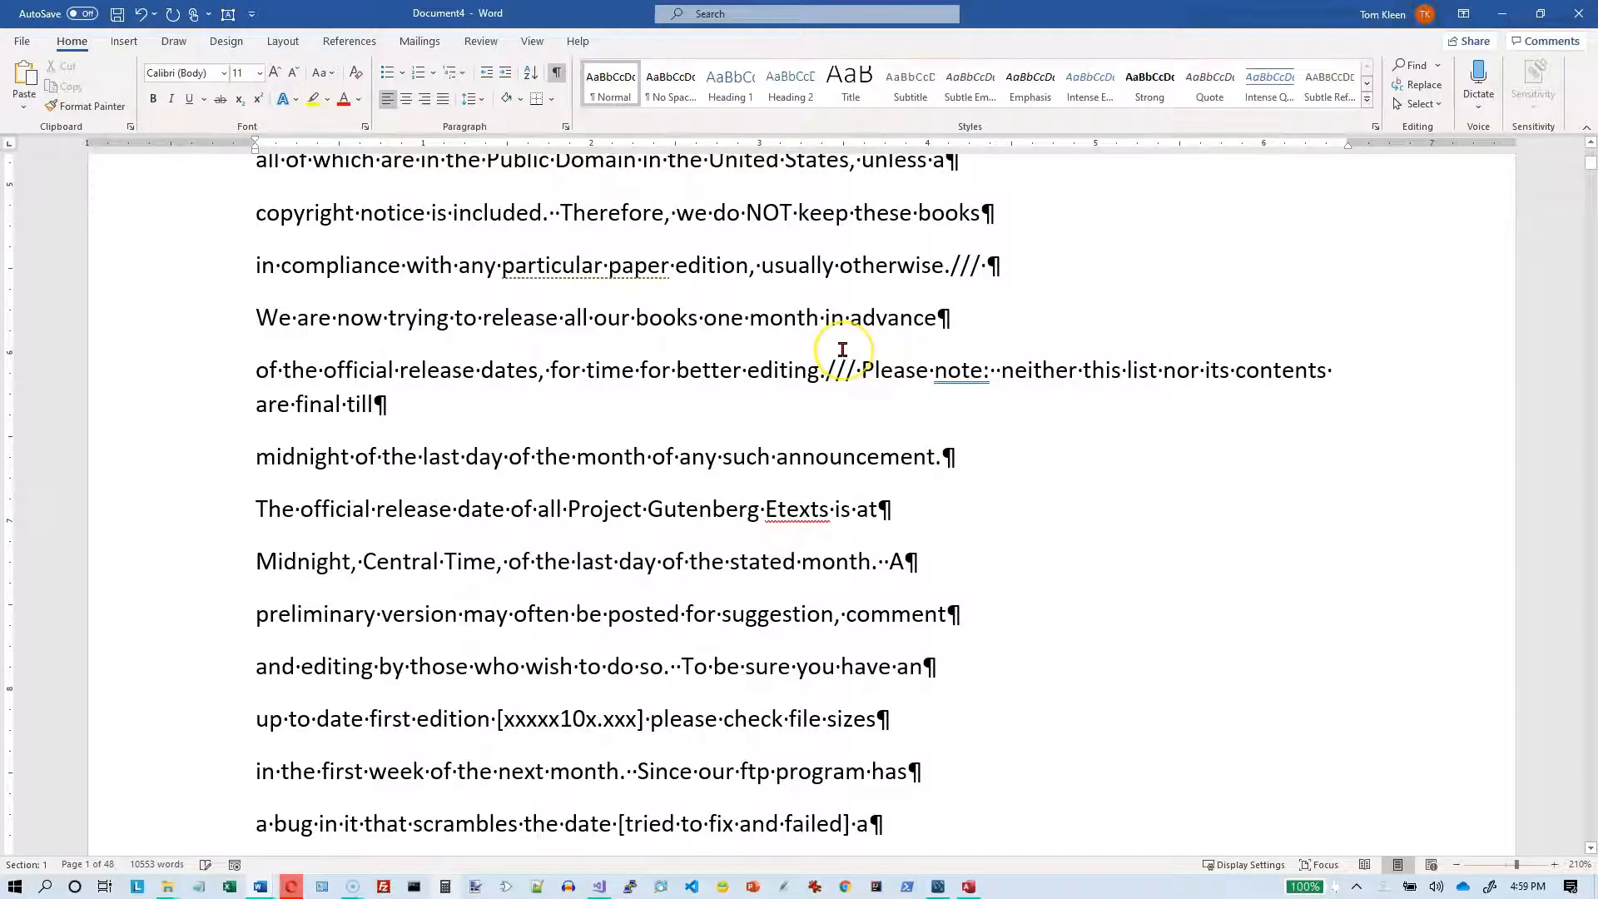
Step: From the document's start, replace every remaining paragraph mark (^p) with a space
{"action": "key", "text": "ctrl+Home"}
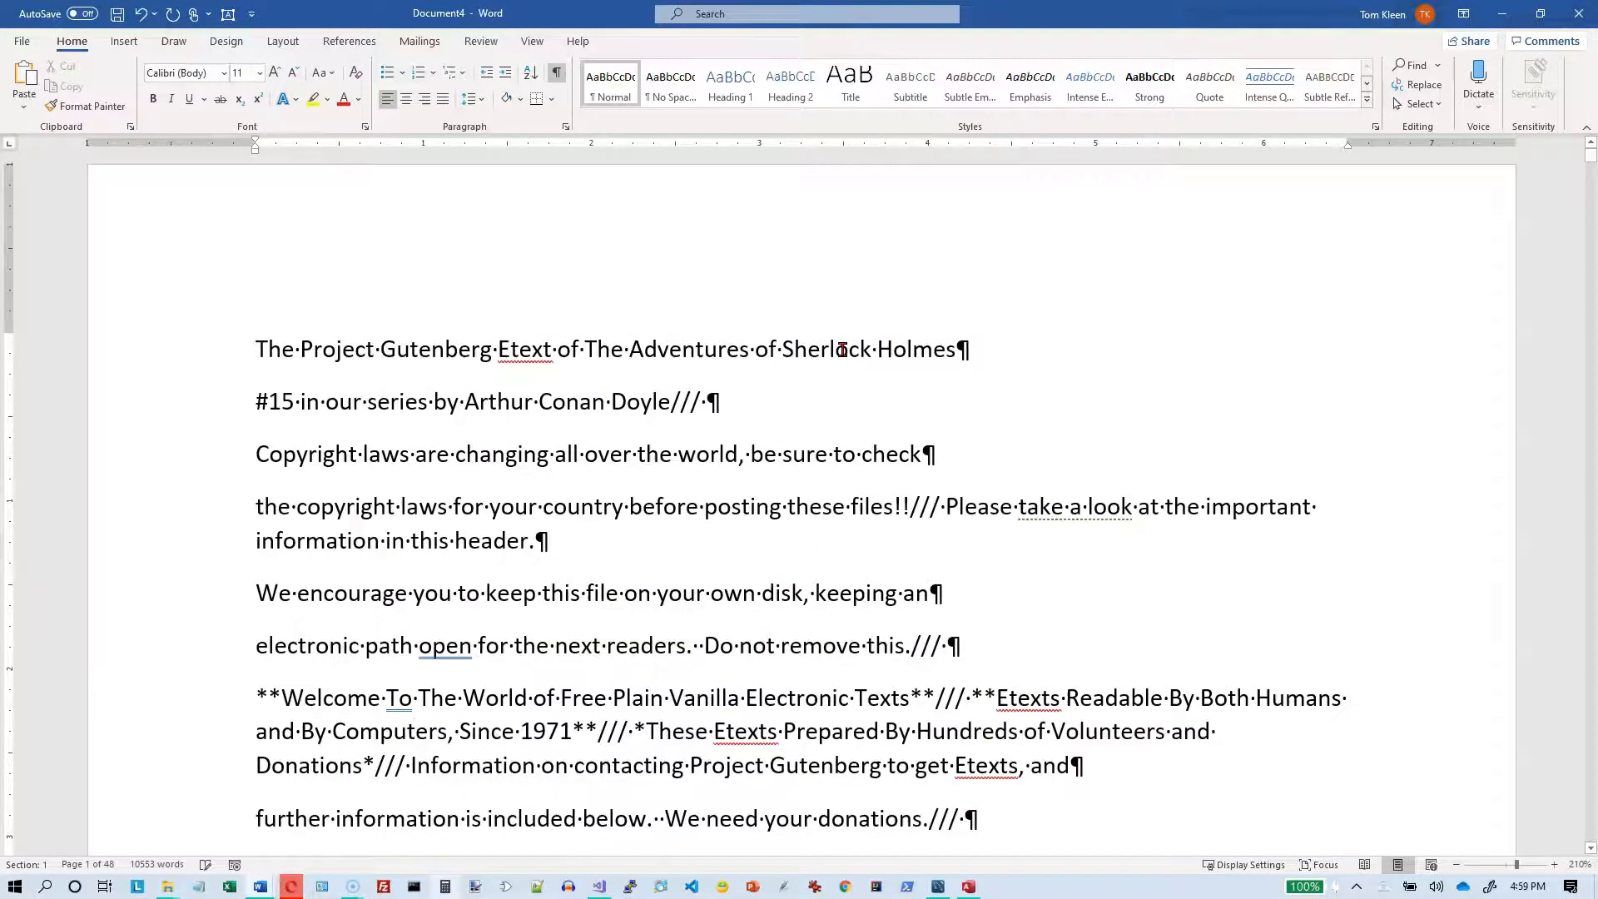
{"action": "key", "text": "ctrl+h"}
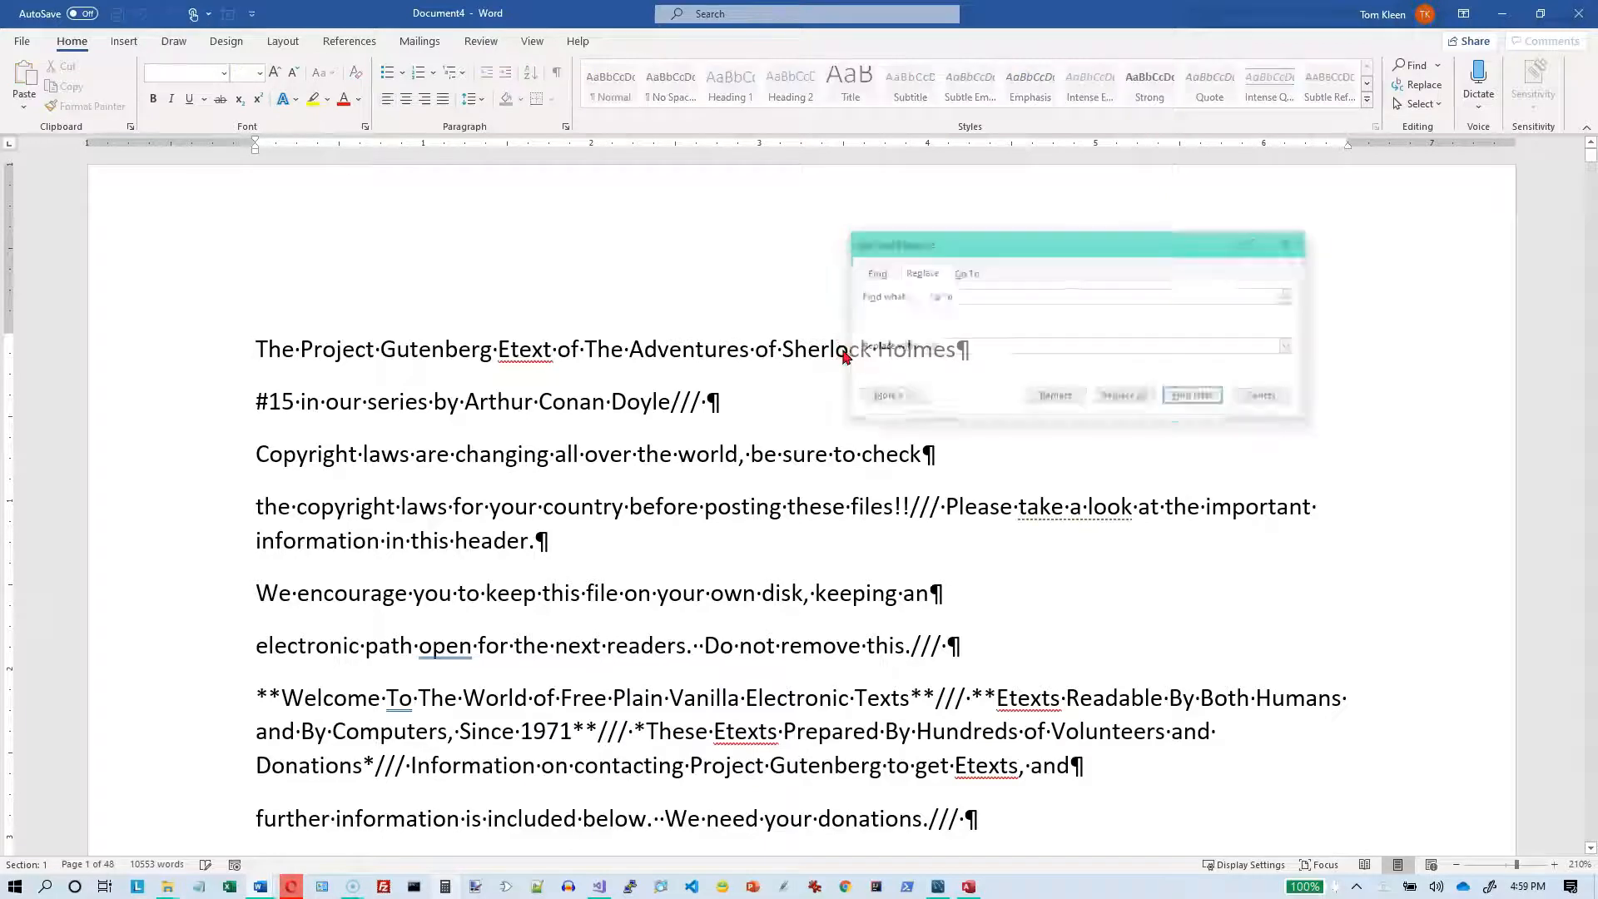
{"action": "type", "text": "^"}
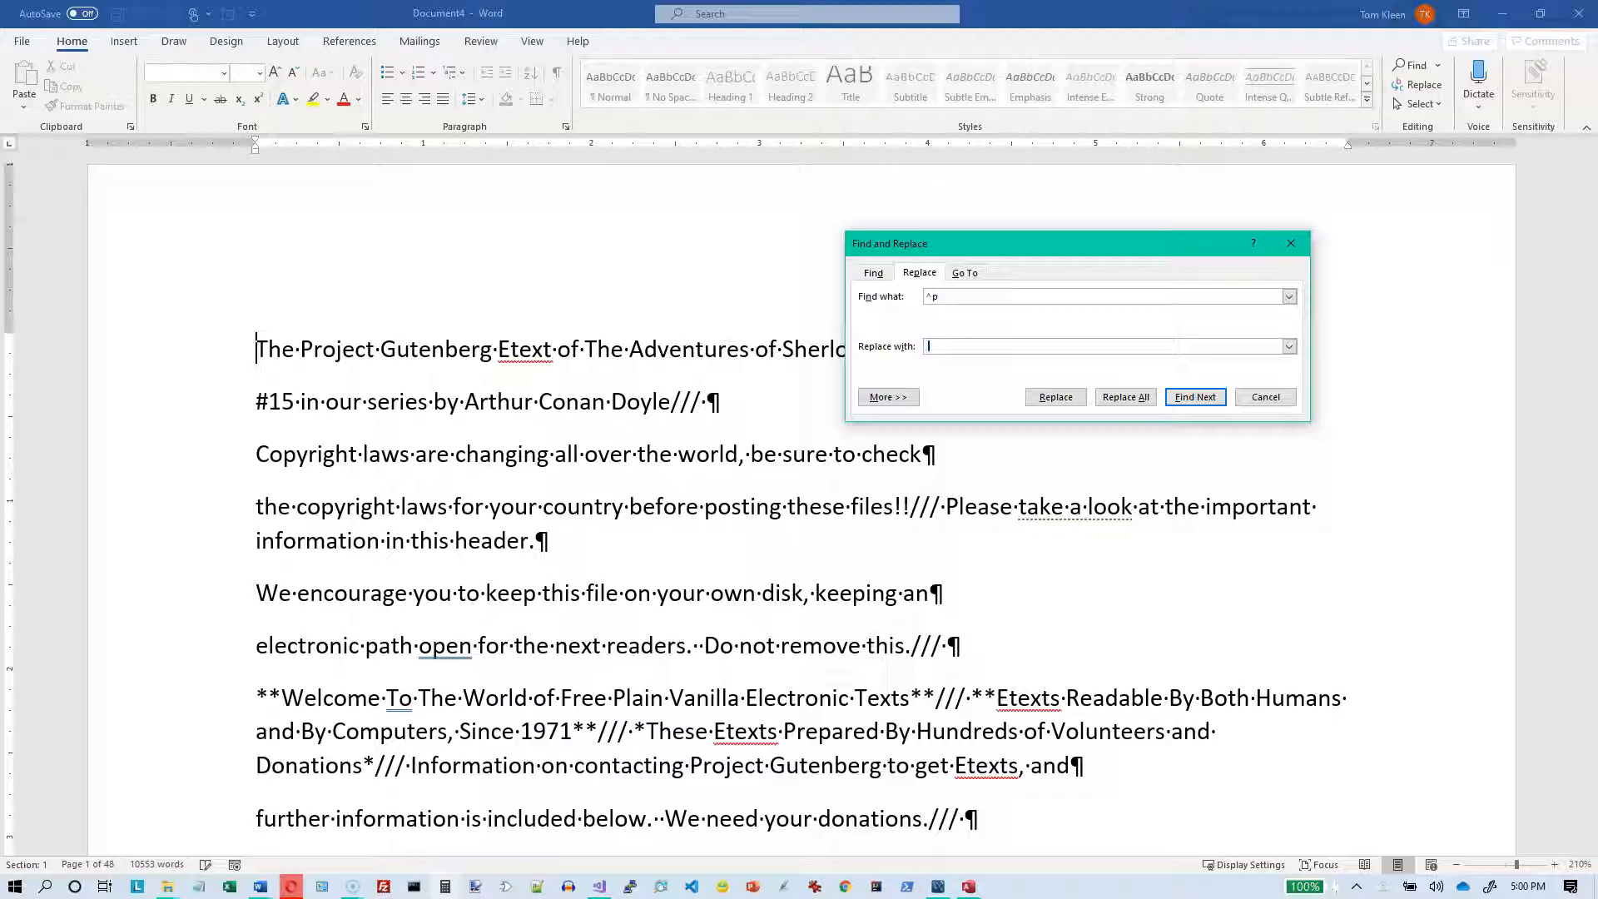
{"action": "left_click", "coordinate": [1123, 400]}
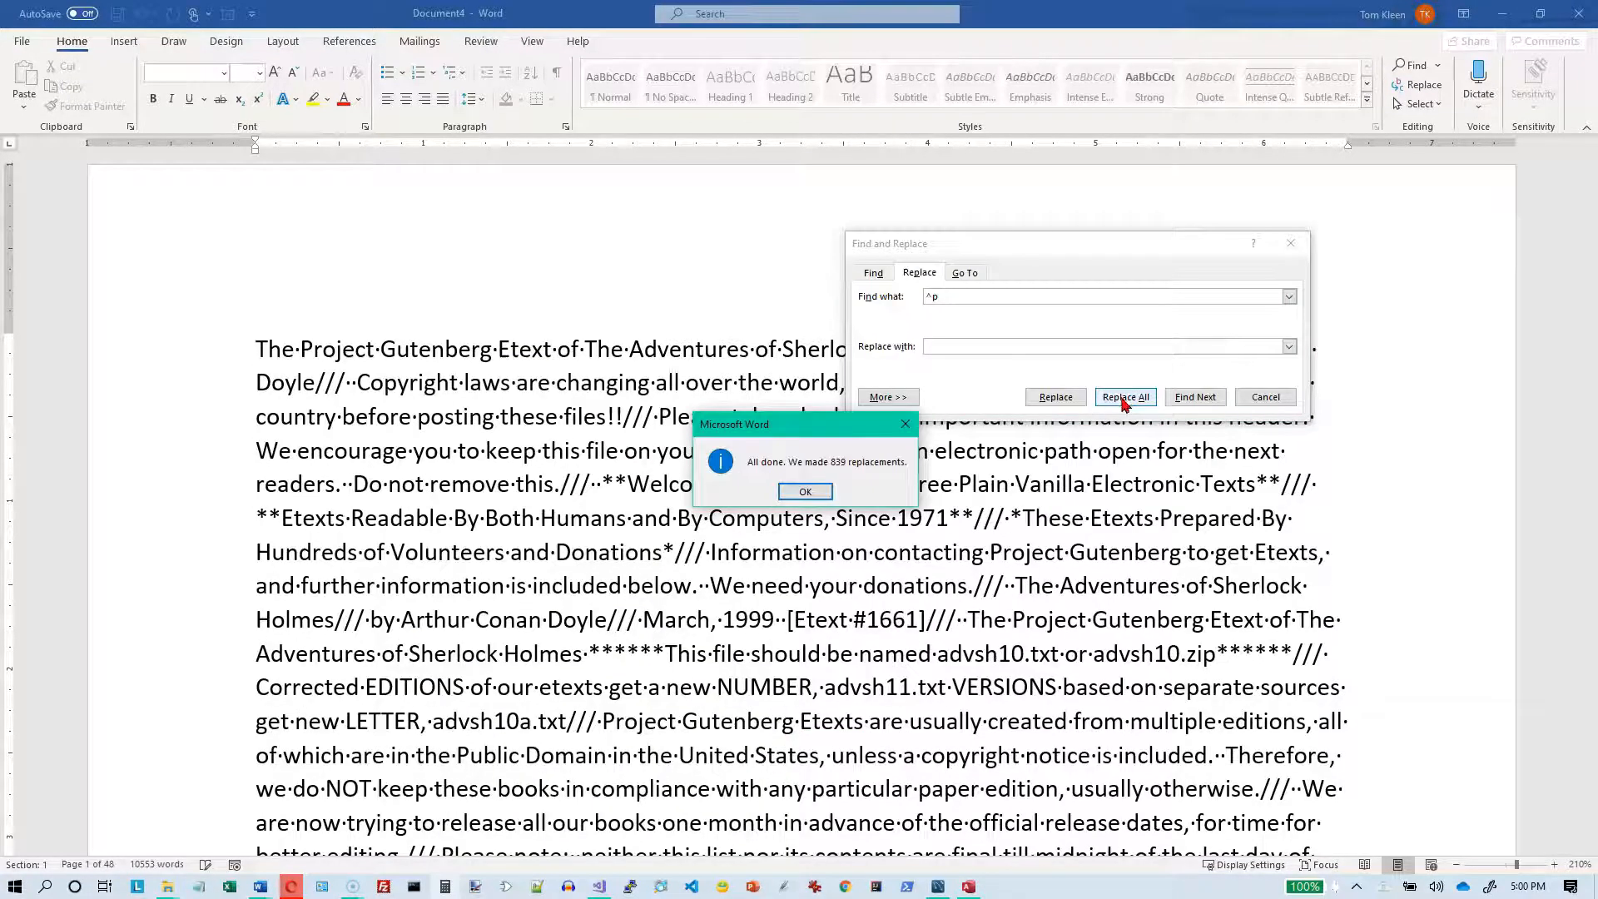
{"action": "left_click", "coordinate": [805, 492]}
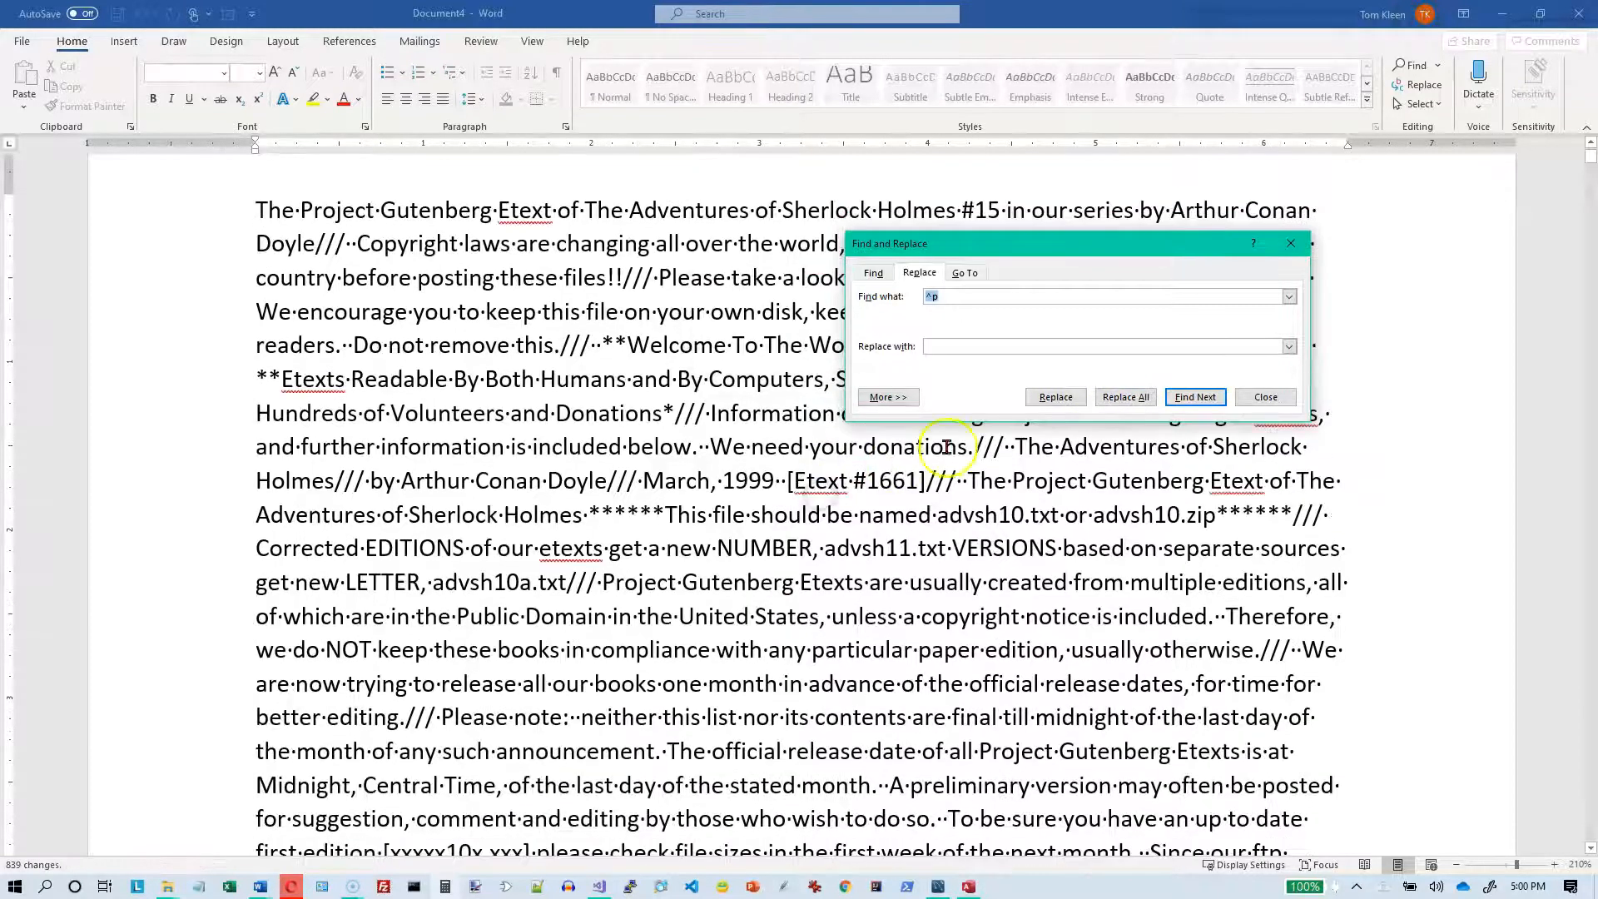
Step: Replace every /// marker in the document with a paragraph mark (^p)
{"action": "left_click_drag", "start_coordinate": [1082, 238], "coordinate": [850, 542]}
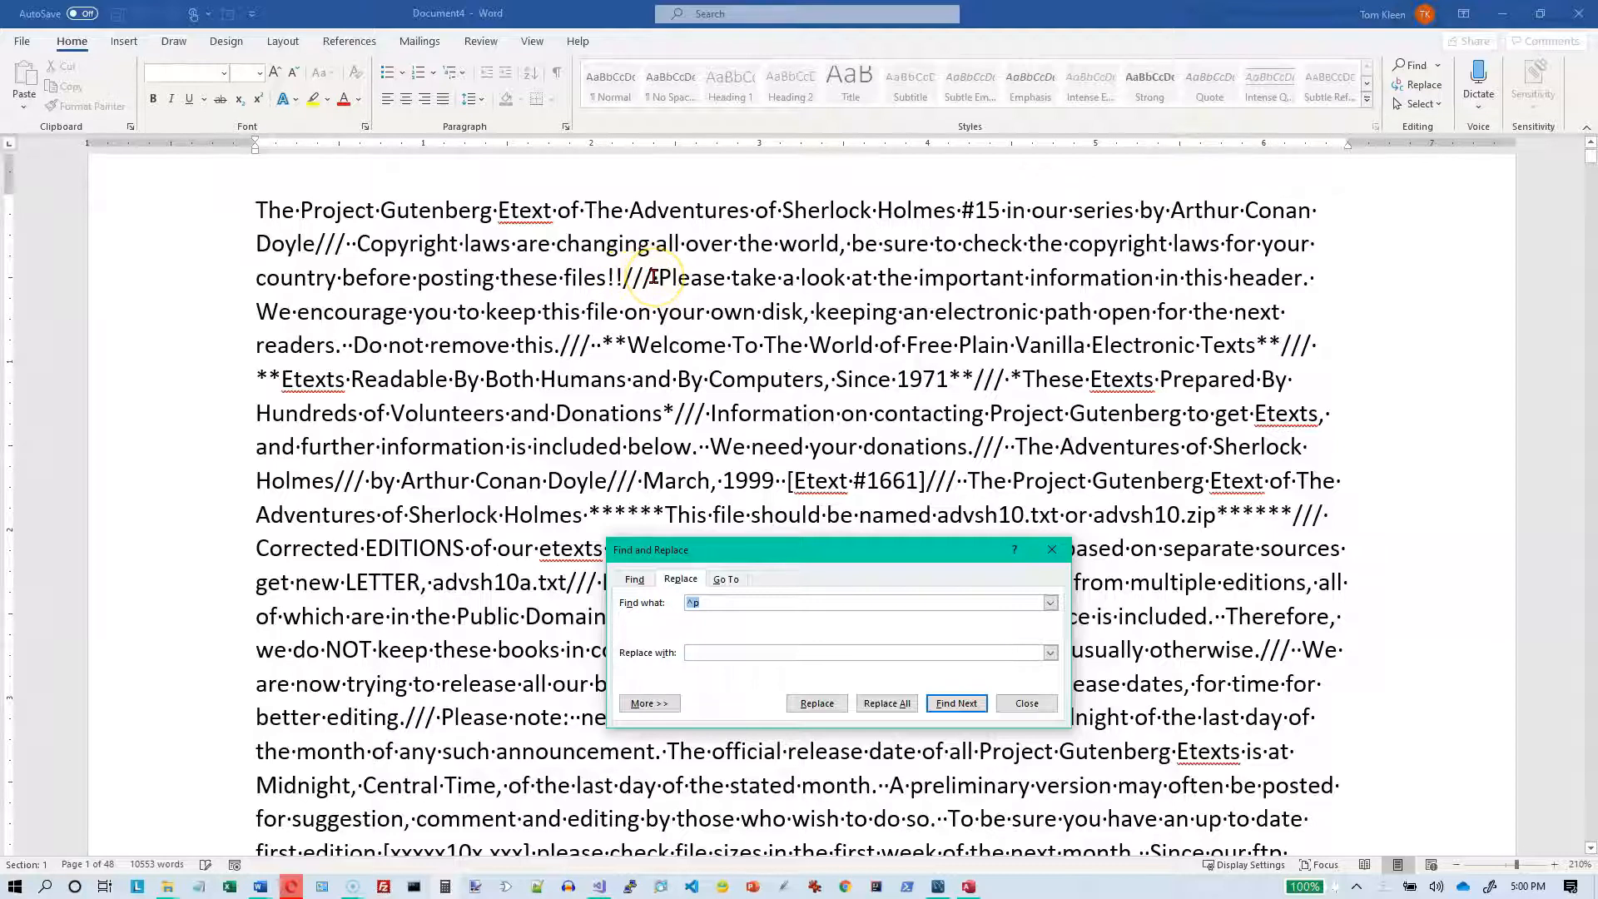
{"action": "left_click_drag", "start_coordinate": [790, 556], "coordinate": [912, 281]}
{"action": "left_click", "coordinate": [874, 330]}
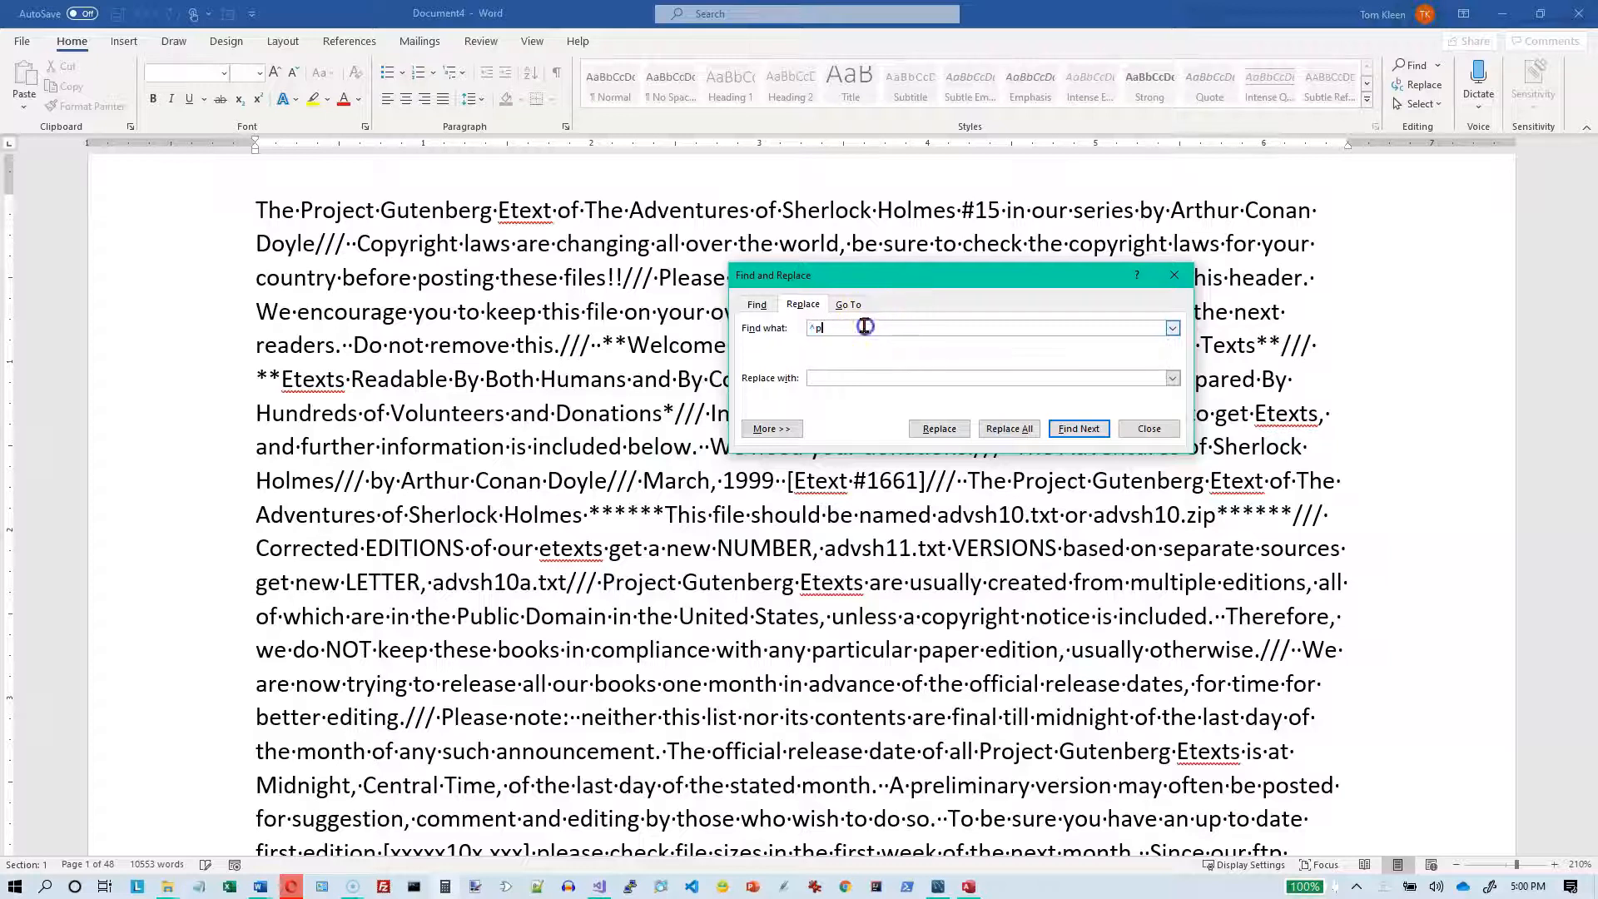
{"action": "key", "text": "BackSpace"}
{"action": "key", "text": "BackSpace"}
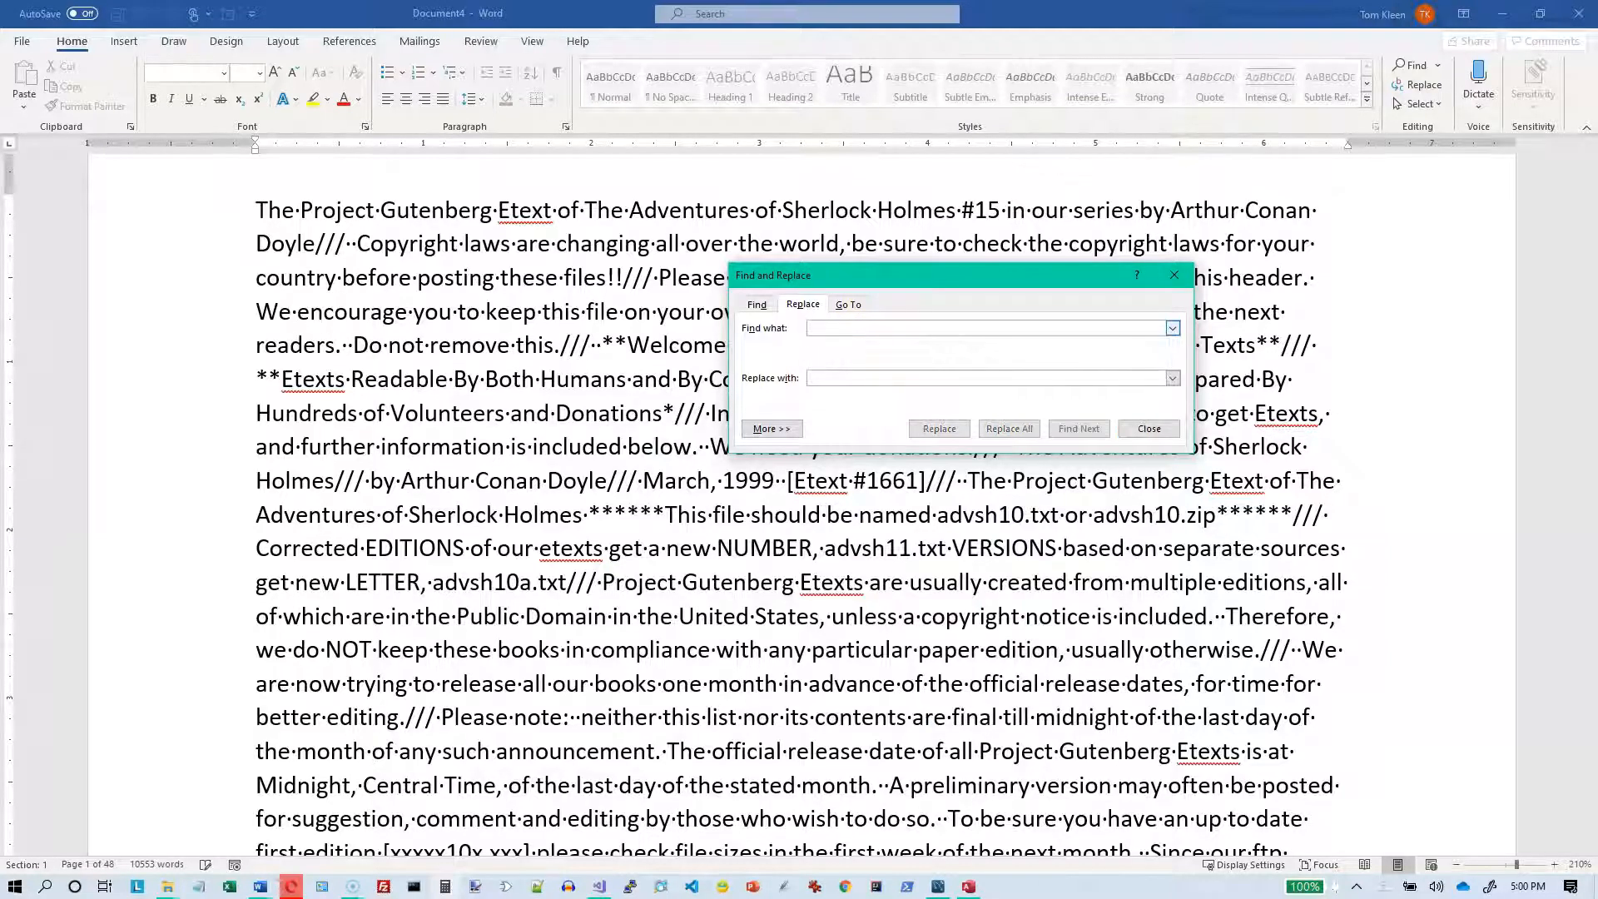
{"action": "type", "text": "///"}
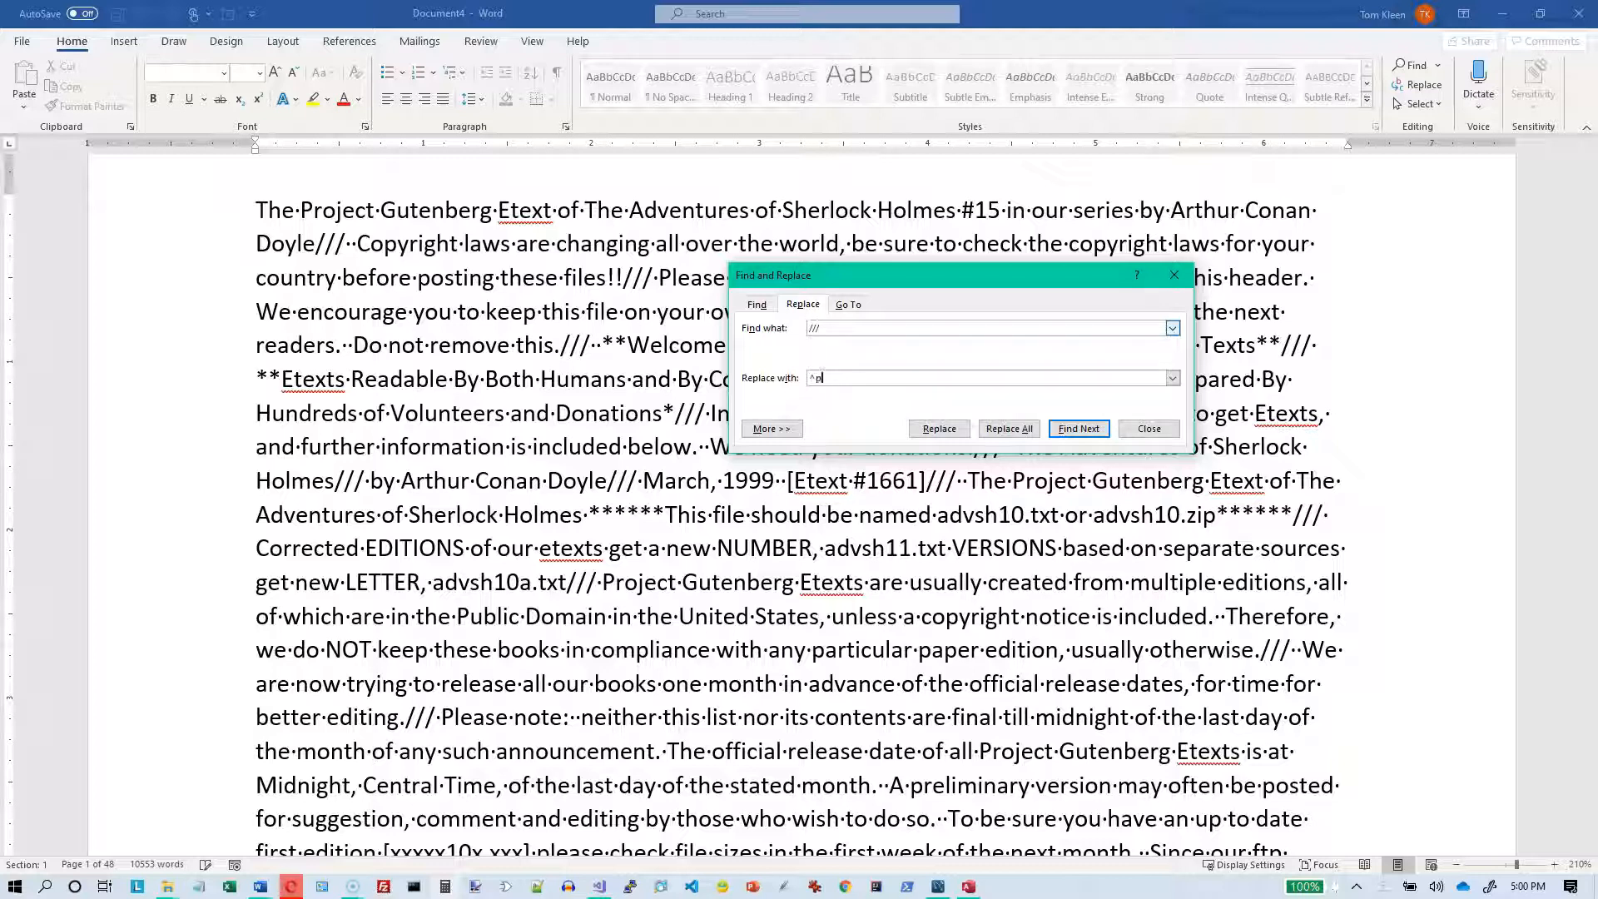
{"action": "left_click", "coordinate": [1005, 428]}
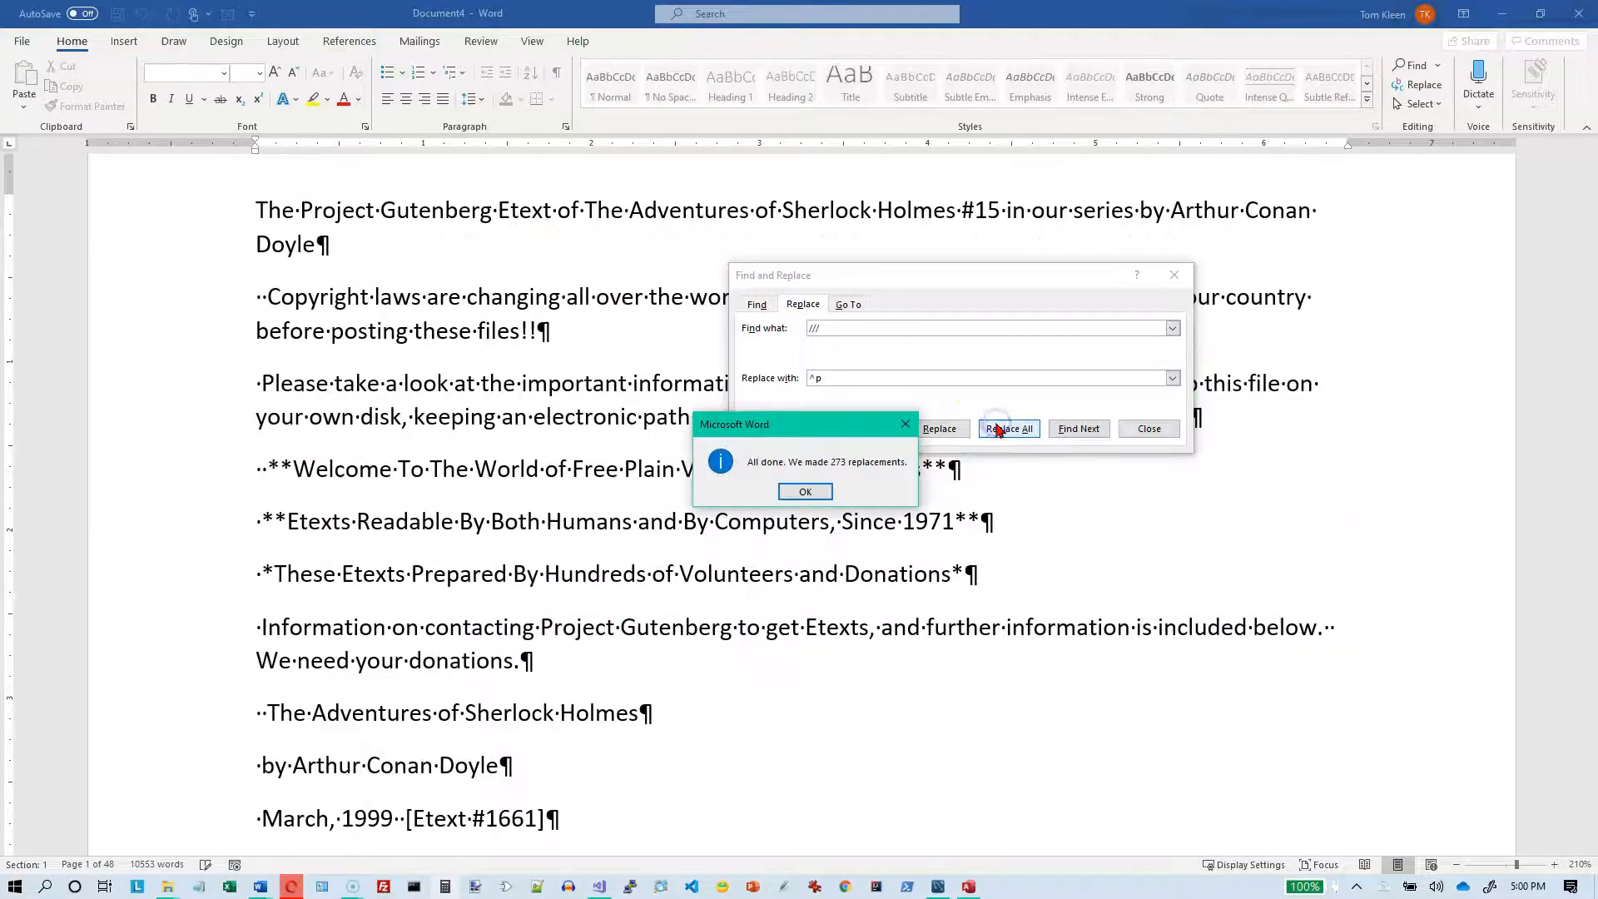
Step: Acknowledge the completed replacement, close Find and Replace and return to the top of the document
{"action": "left_click", "coordinate": [804, 493]}
{"action": "left_click", "coordinate": [1176, 277]}
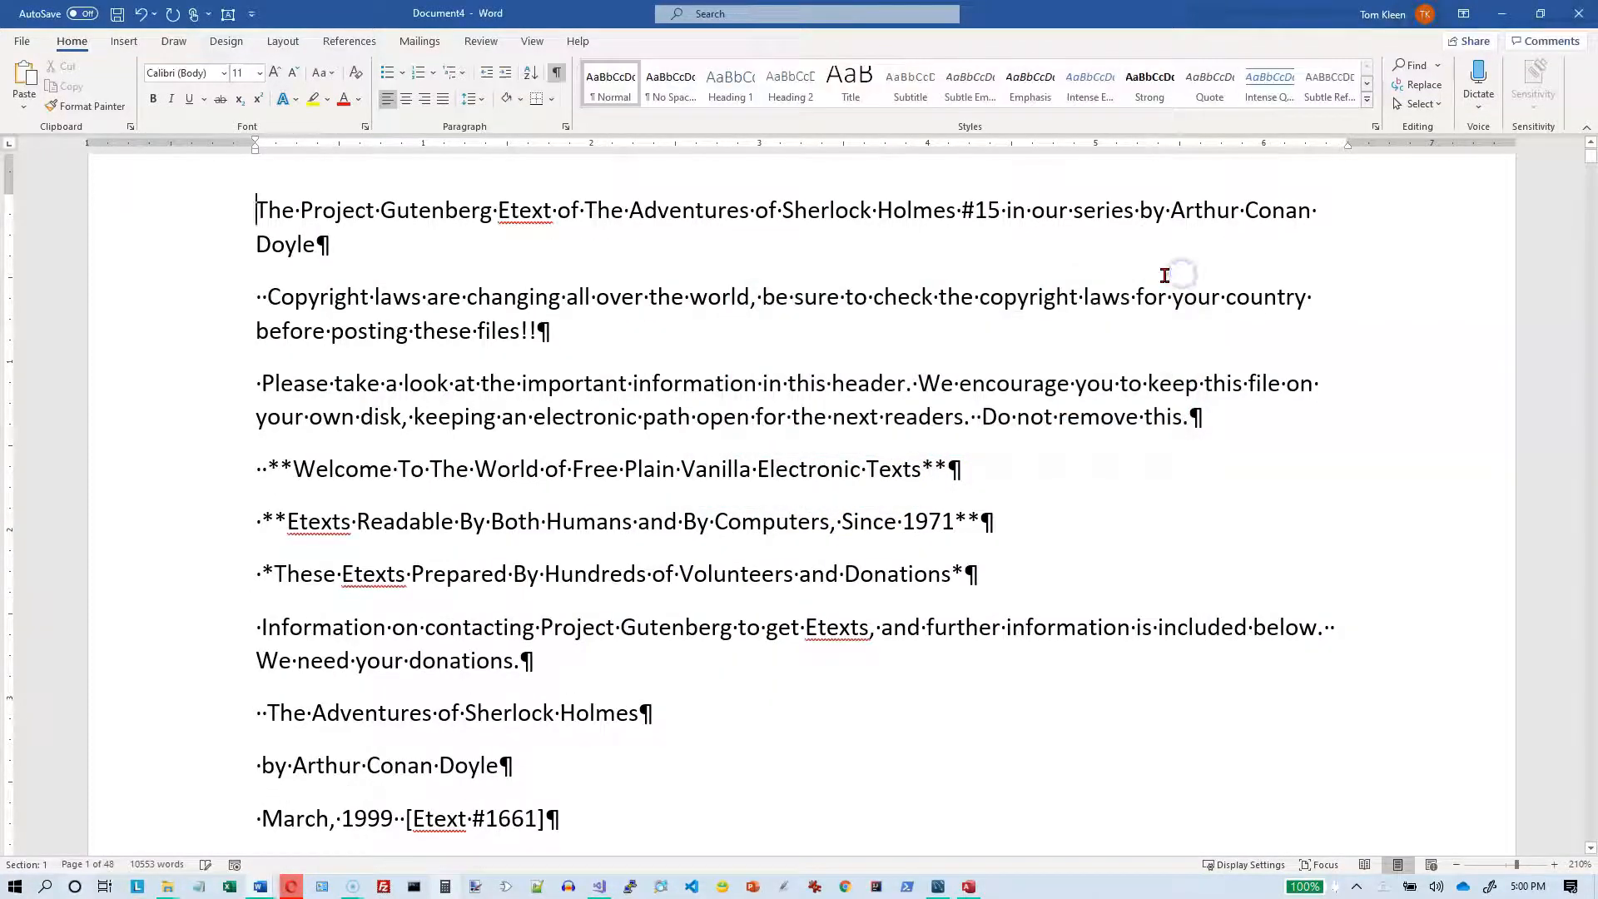
{"action": "scroll", "coordinate": [371, 261], "scroll_direction": "up", "scroll_amount": 1}
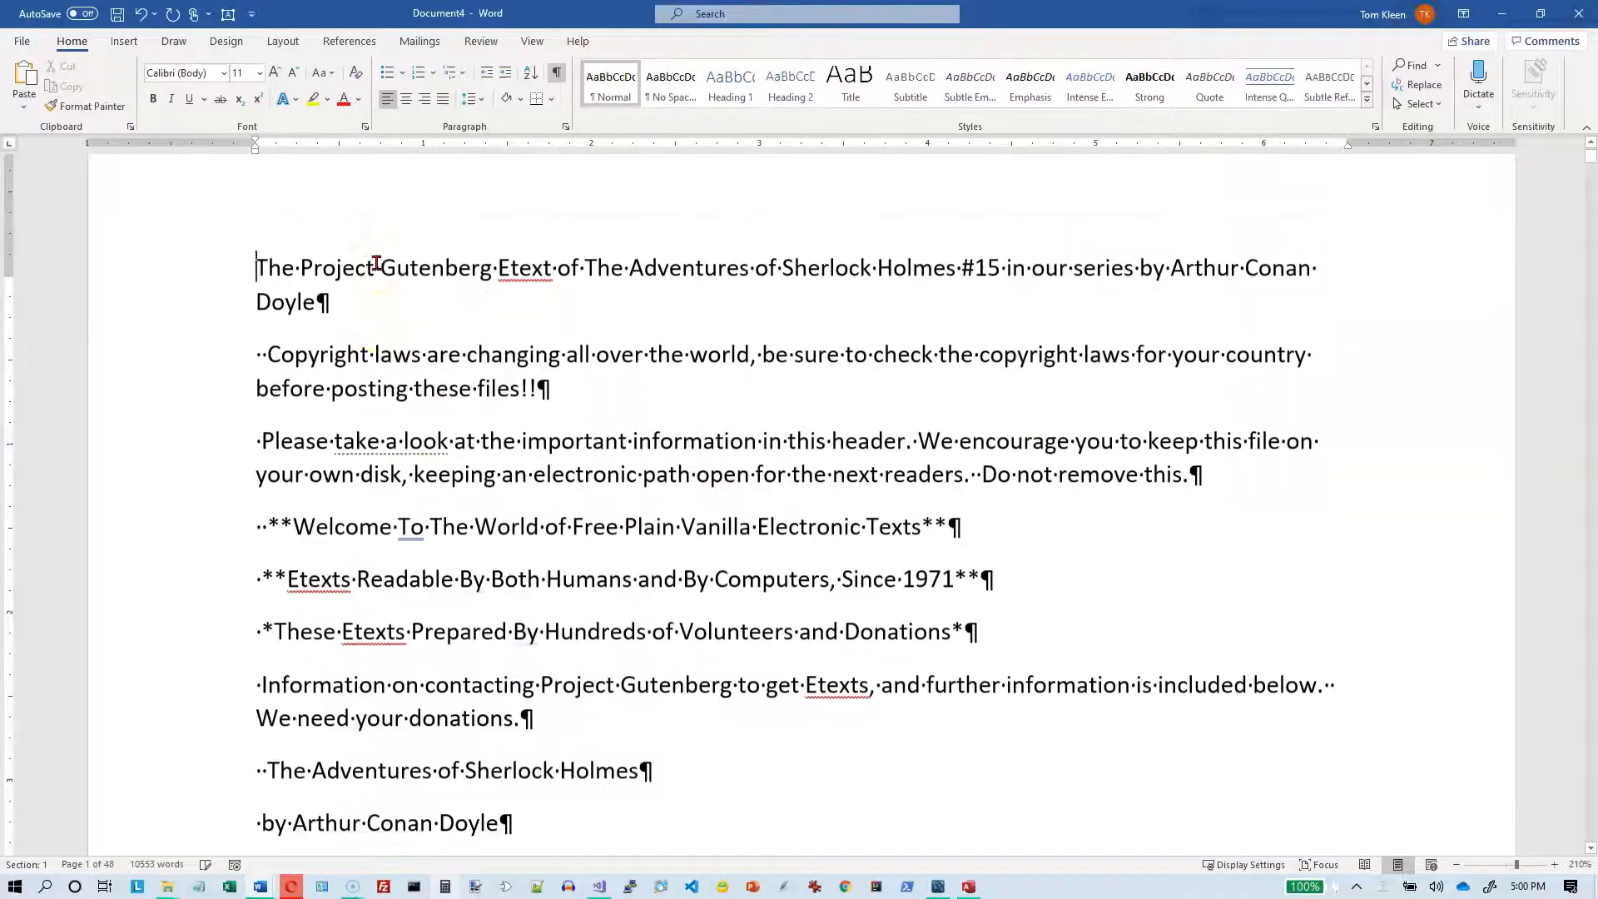
Step: Delete the whole Project Gutenberg header from the document's start down to the heading ADVENTURE II. THE RED-HEADED LEAGUE
{"action": "left_click", "coordinate": [258, 297]}
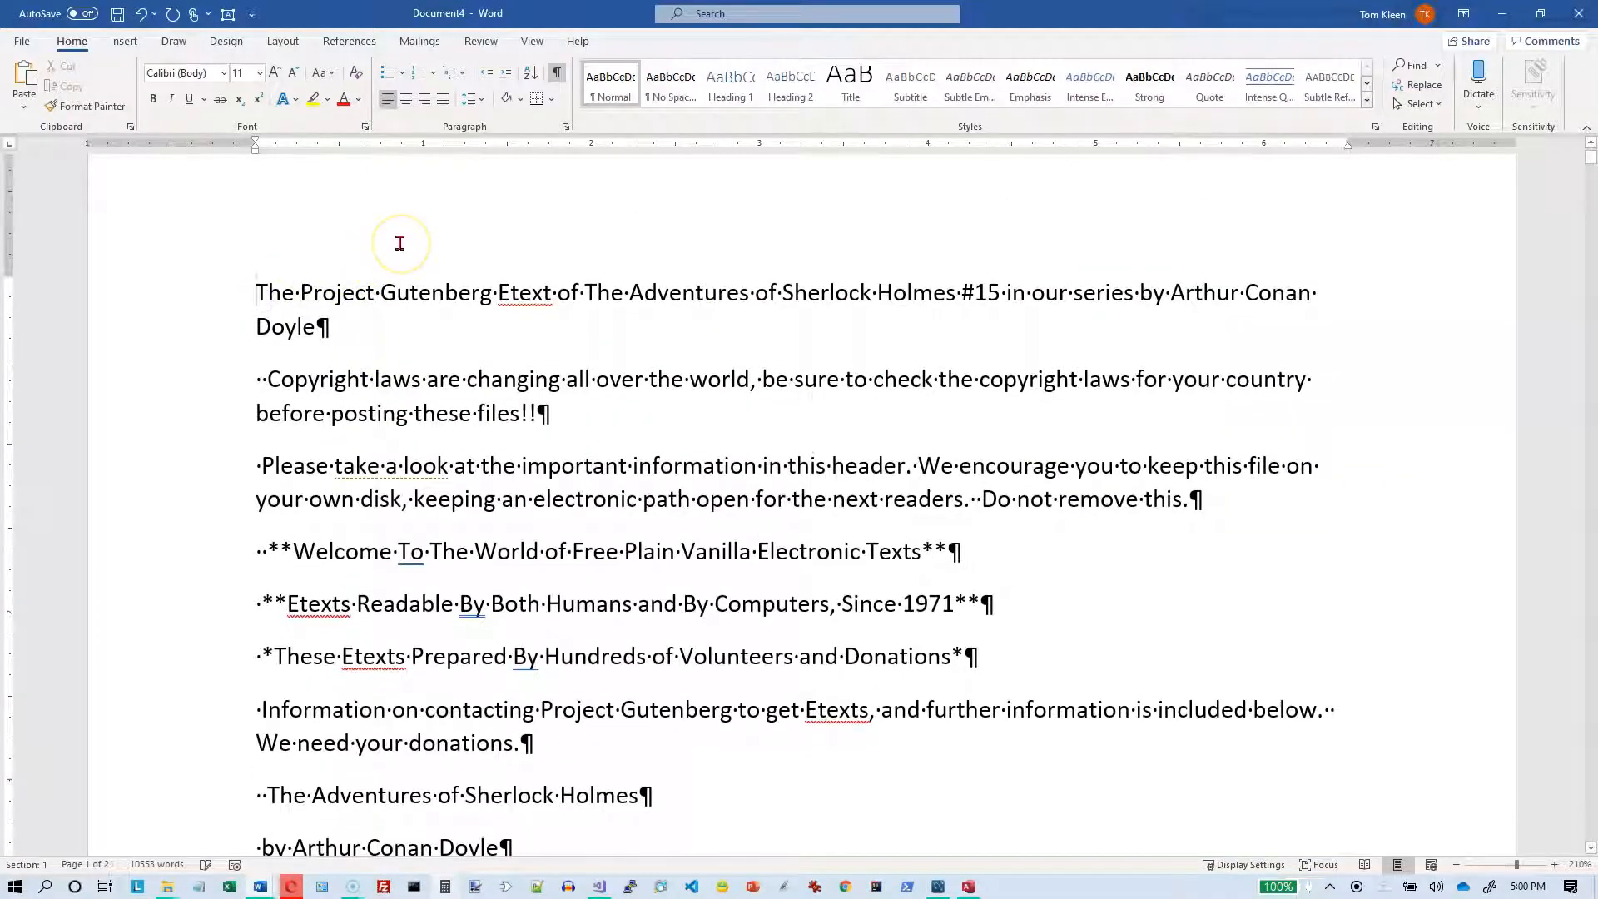
{"action": "scroll", "coordinate": [400, 250], "scroll_direction": "down", "scroll_amount": 20}
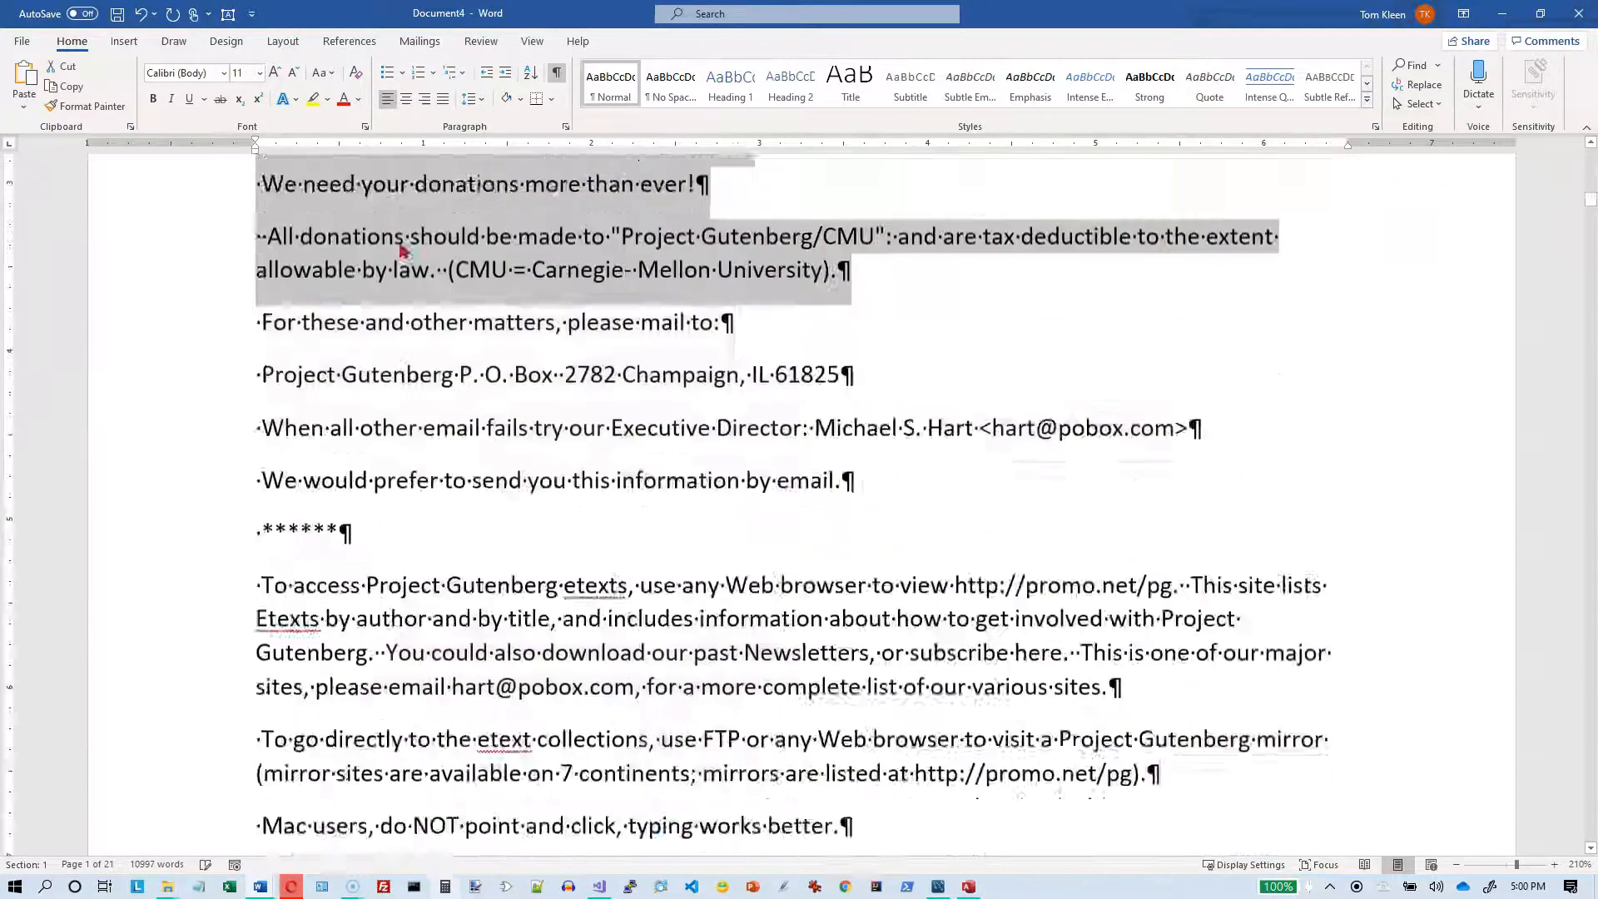
{"action": "scroll", "coordinate": [400, 243], "scroll_direction": "down", "scroll_amount": 20}
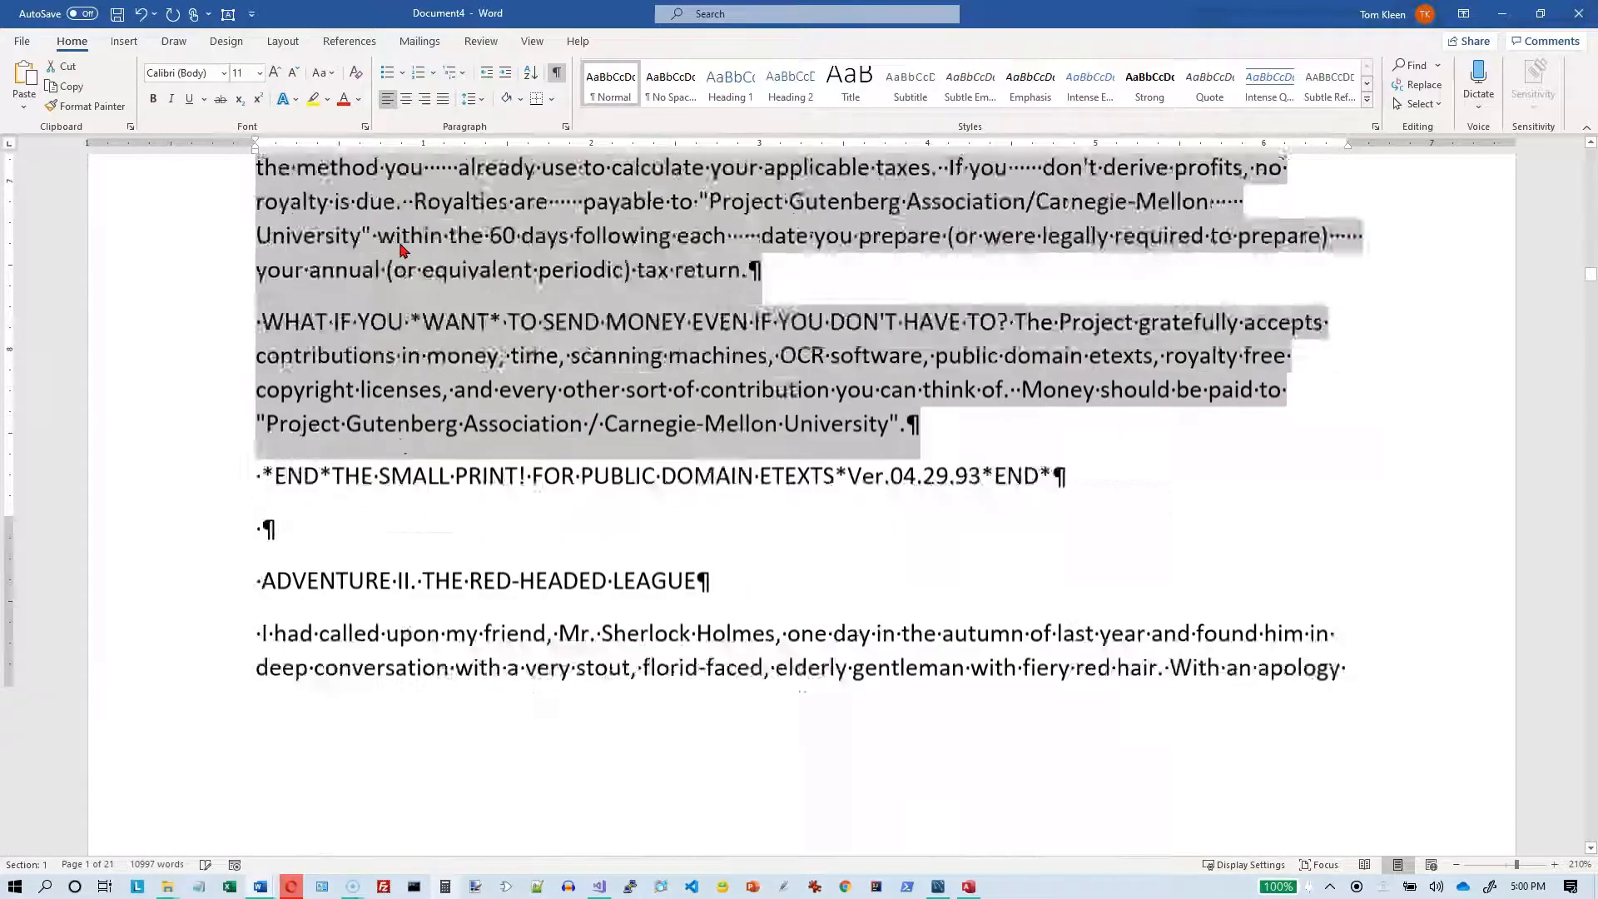
{"action": "scroll", "coordinate": [399, 243], "scroll_direction": "up", "scroll_amount": 3}
{"action": "key", "text": "shift+Down"}
{"action": "key", "text": "shift+Down"}
{"action": "key", "text": "shift+Down"}
{"action": "key", "text": "shift+Down"}
{"action": "key", "text": "shift+Down"}
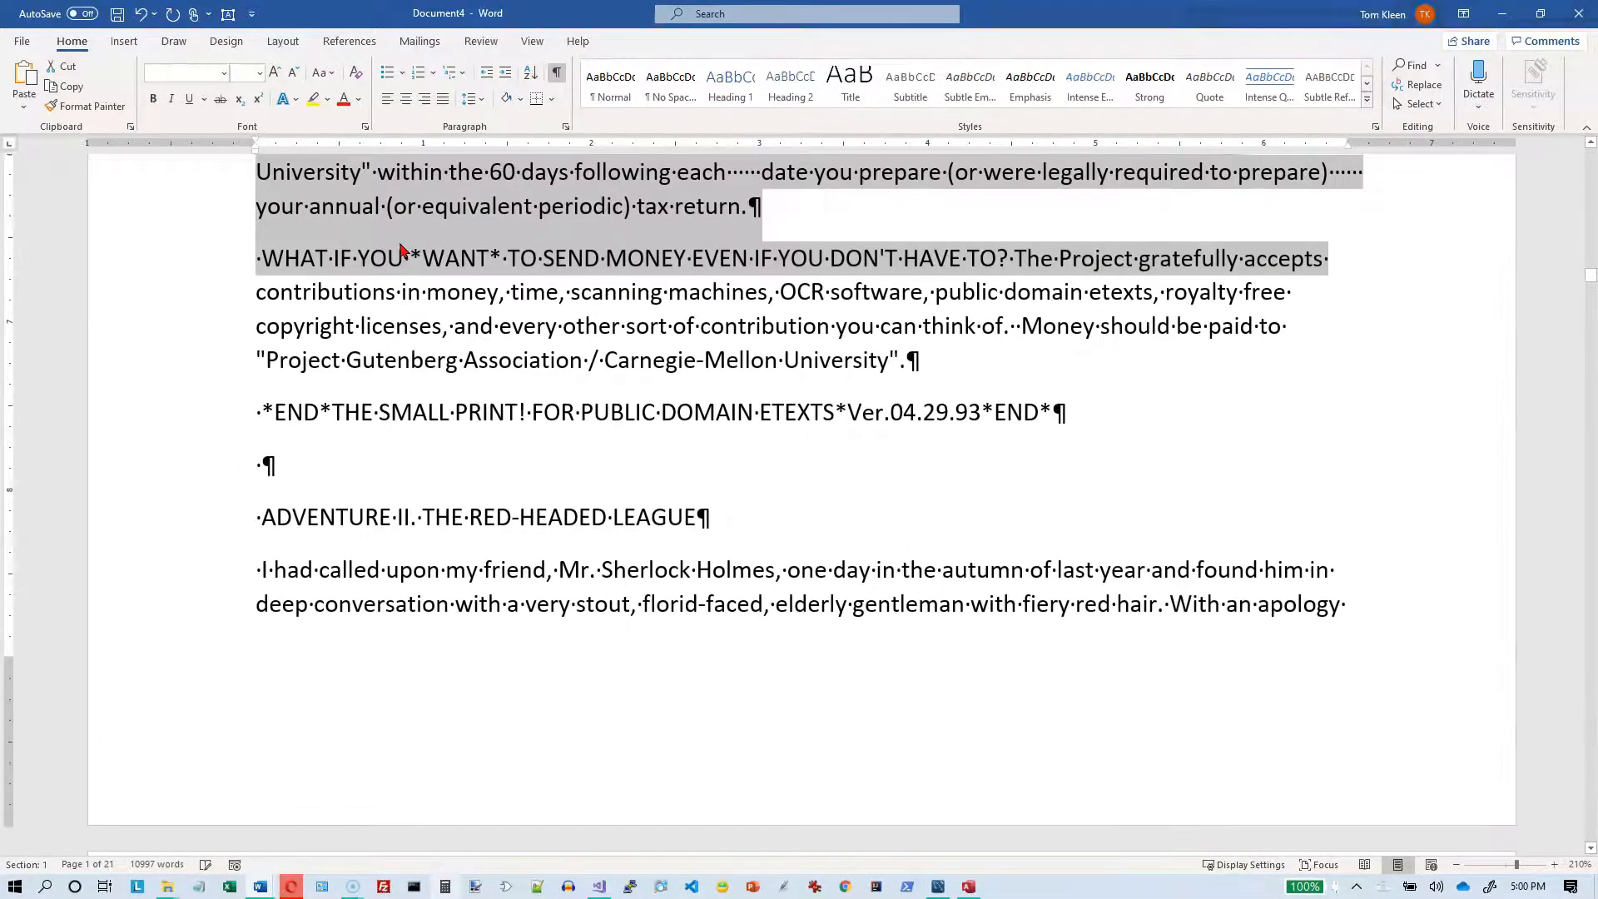
{"action": "key", "text": "shift+Down"}
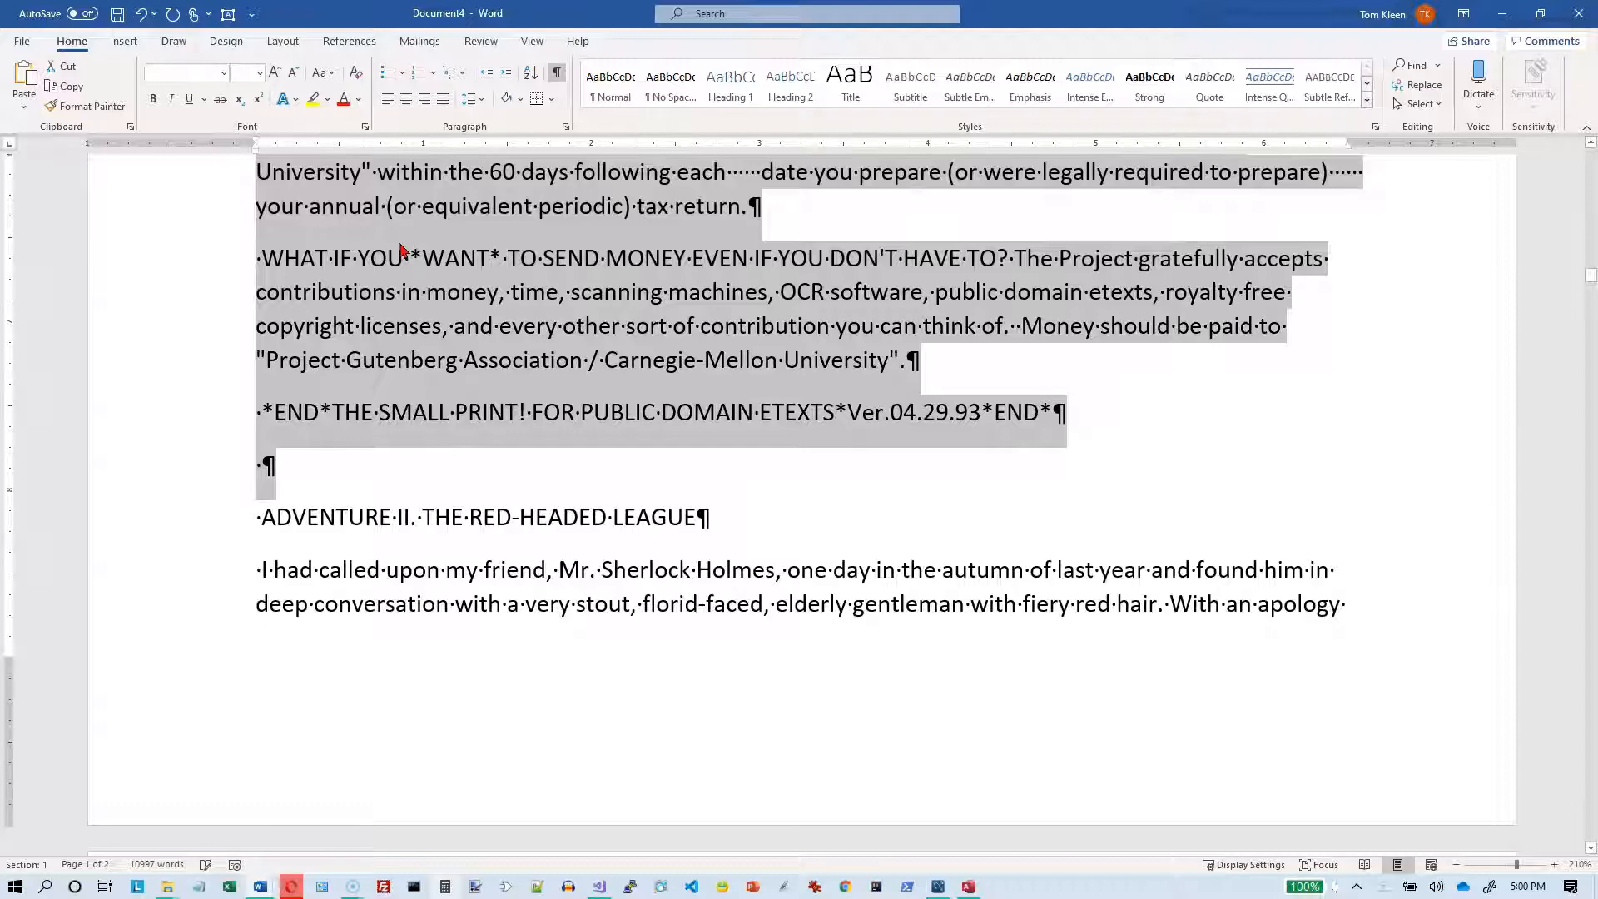
{"action": "key", "text": "Delete"}
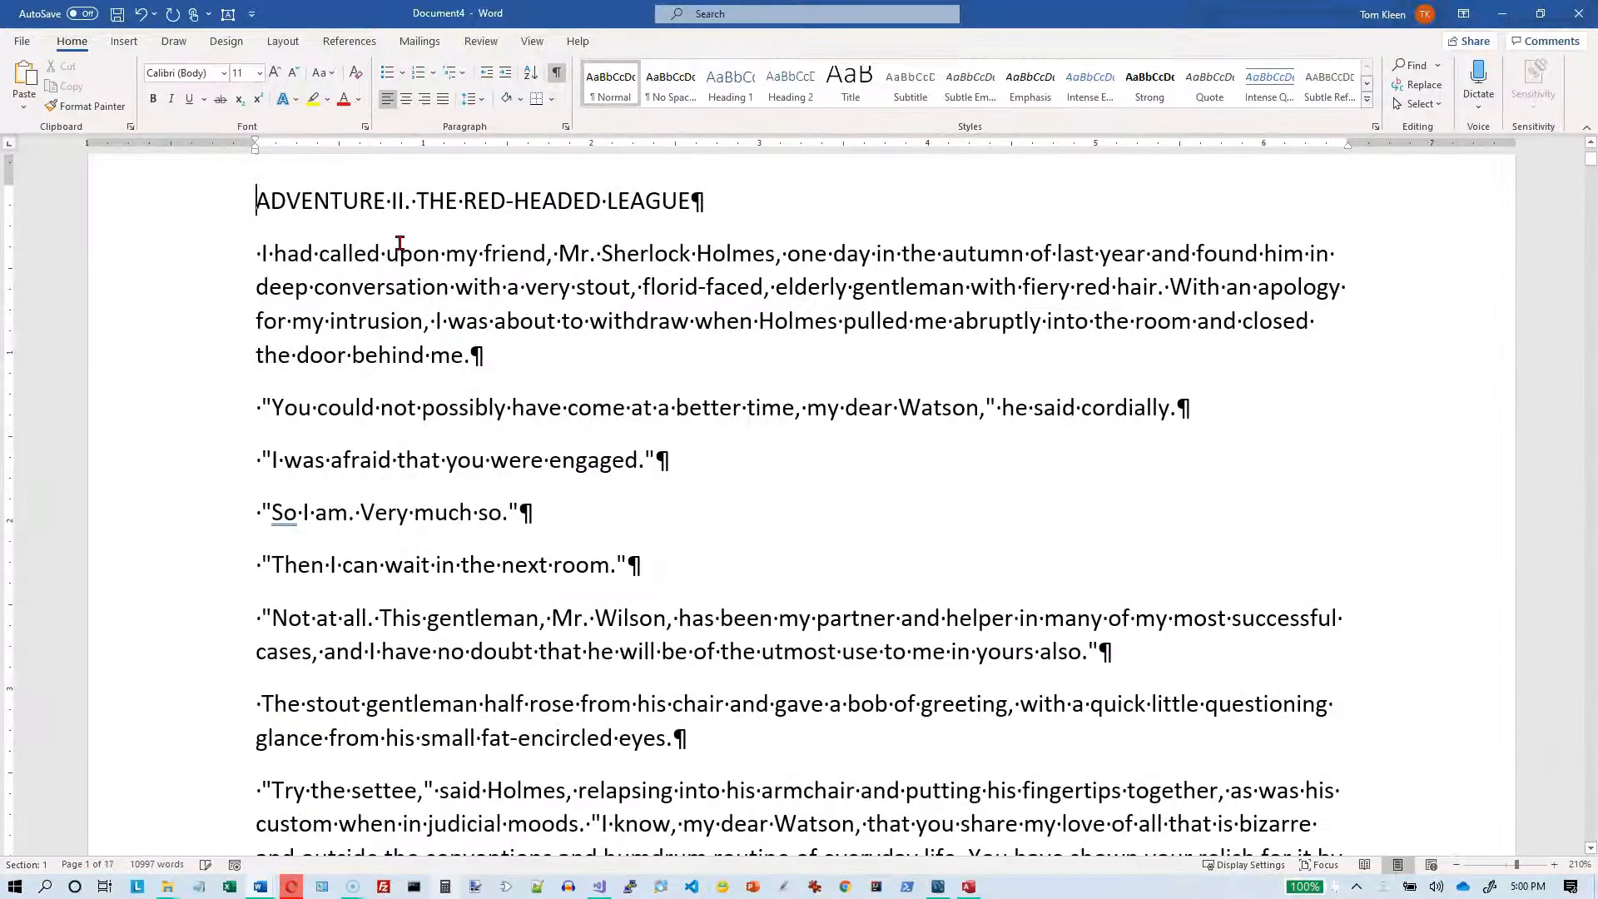
Step: Examine the paragraph marks and the beginnings of the story's paragraphs below the heading
{"action": "scroll", "coordinate": [626, 296], "scroll_direction": "down", "scroll_amount": 3}
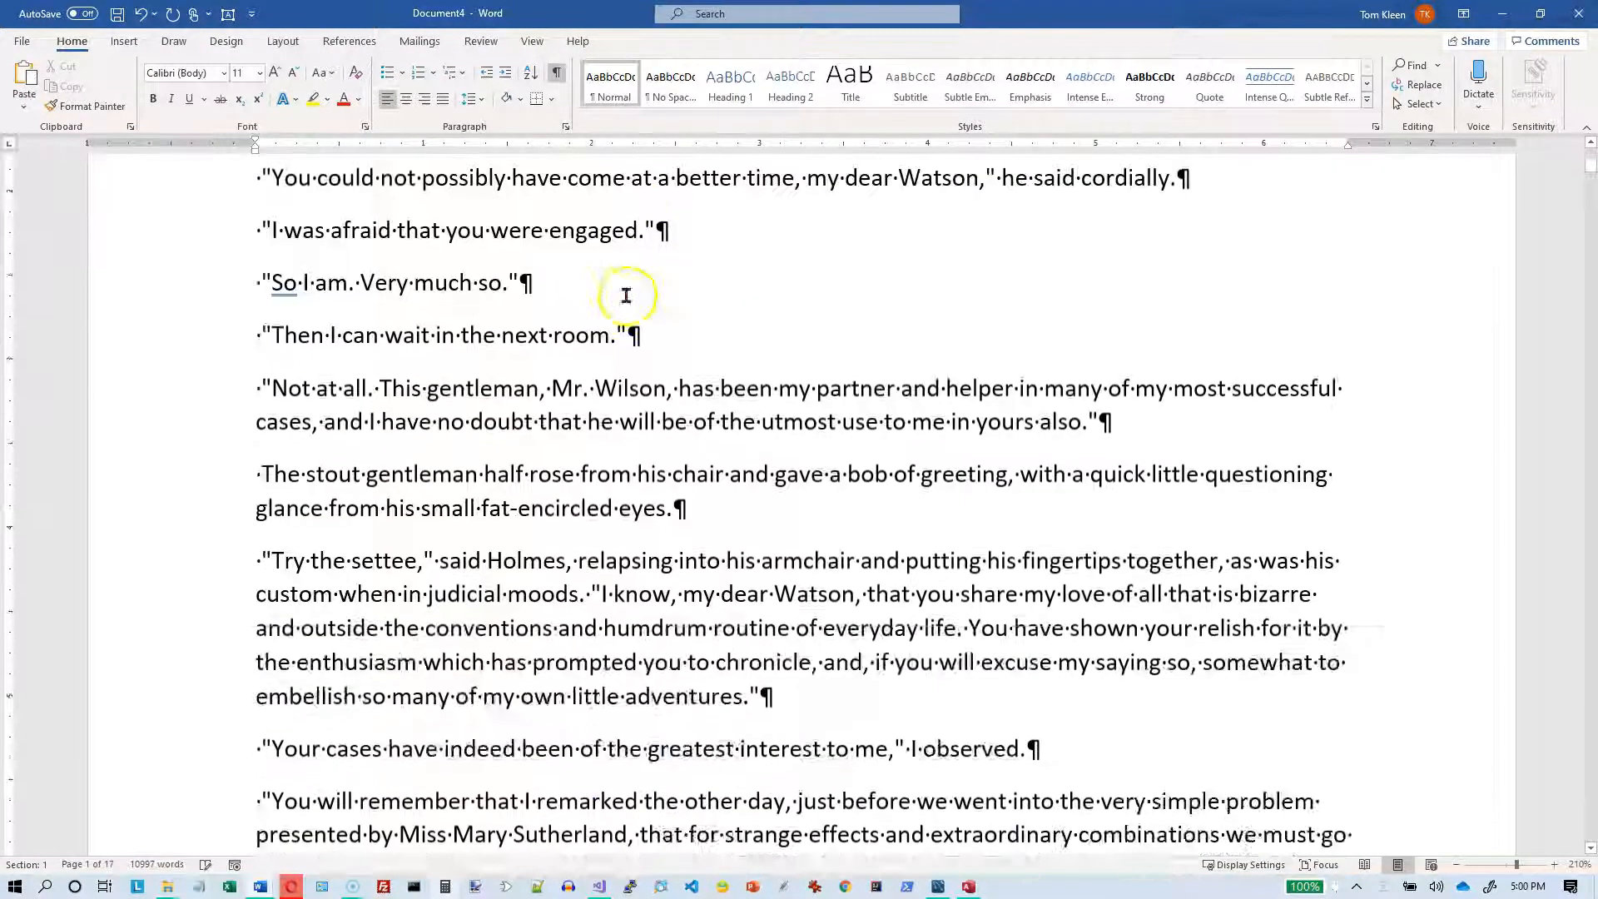
{"action": "scroll", "coordinate": [625, 296], "scroll_direction": "down", "scroll_amount": 3}
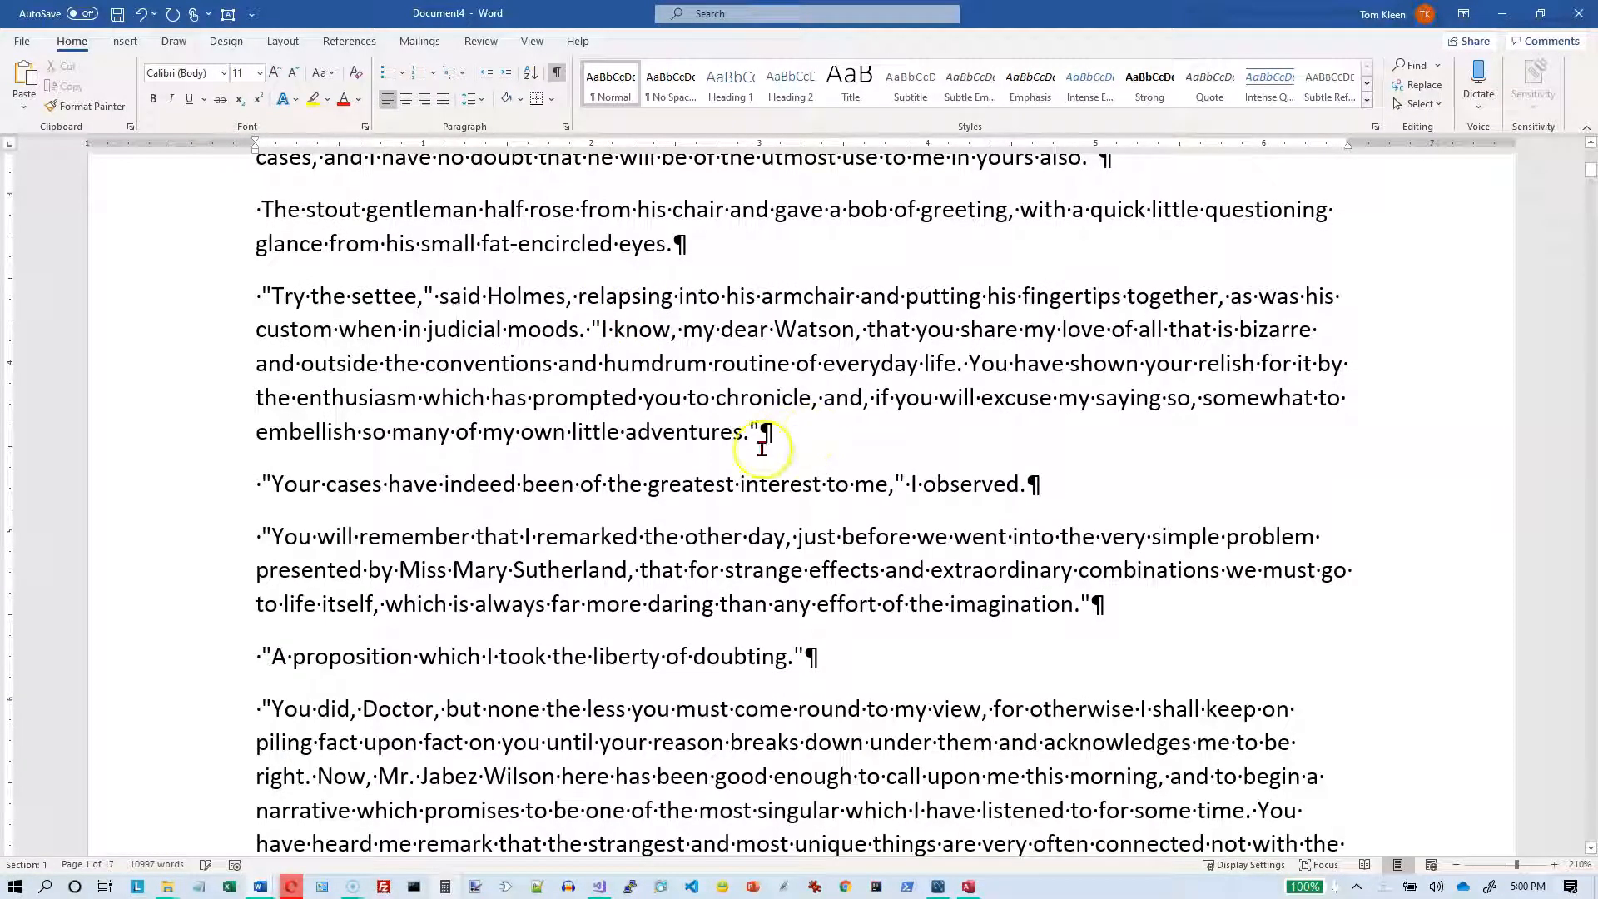
{"action": "scroll", "coordinate": [424, 467], "scroll_direction": "up", "scroll_amount": 3}
{"action": "scroll", "coordinate": [423, 466], "scroll_direction": "up", "scroll_amount": 4}
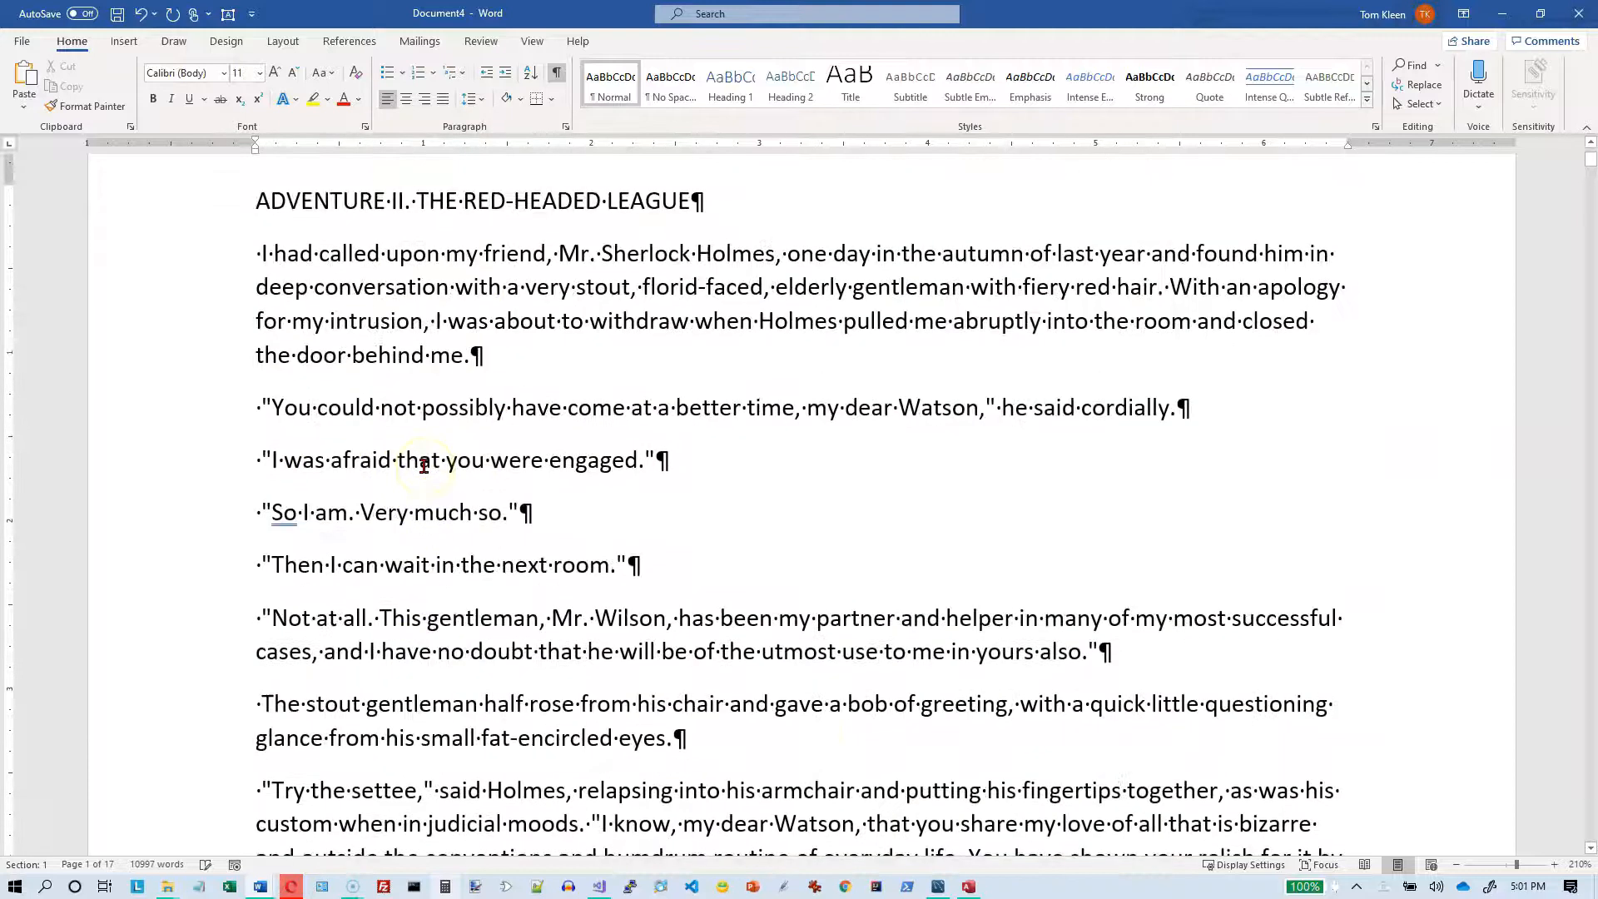
{"action": "left_click", "coordinate": [257, 420]}
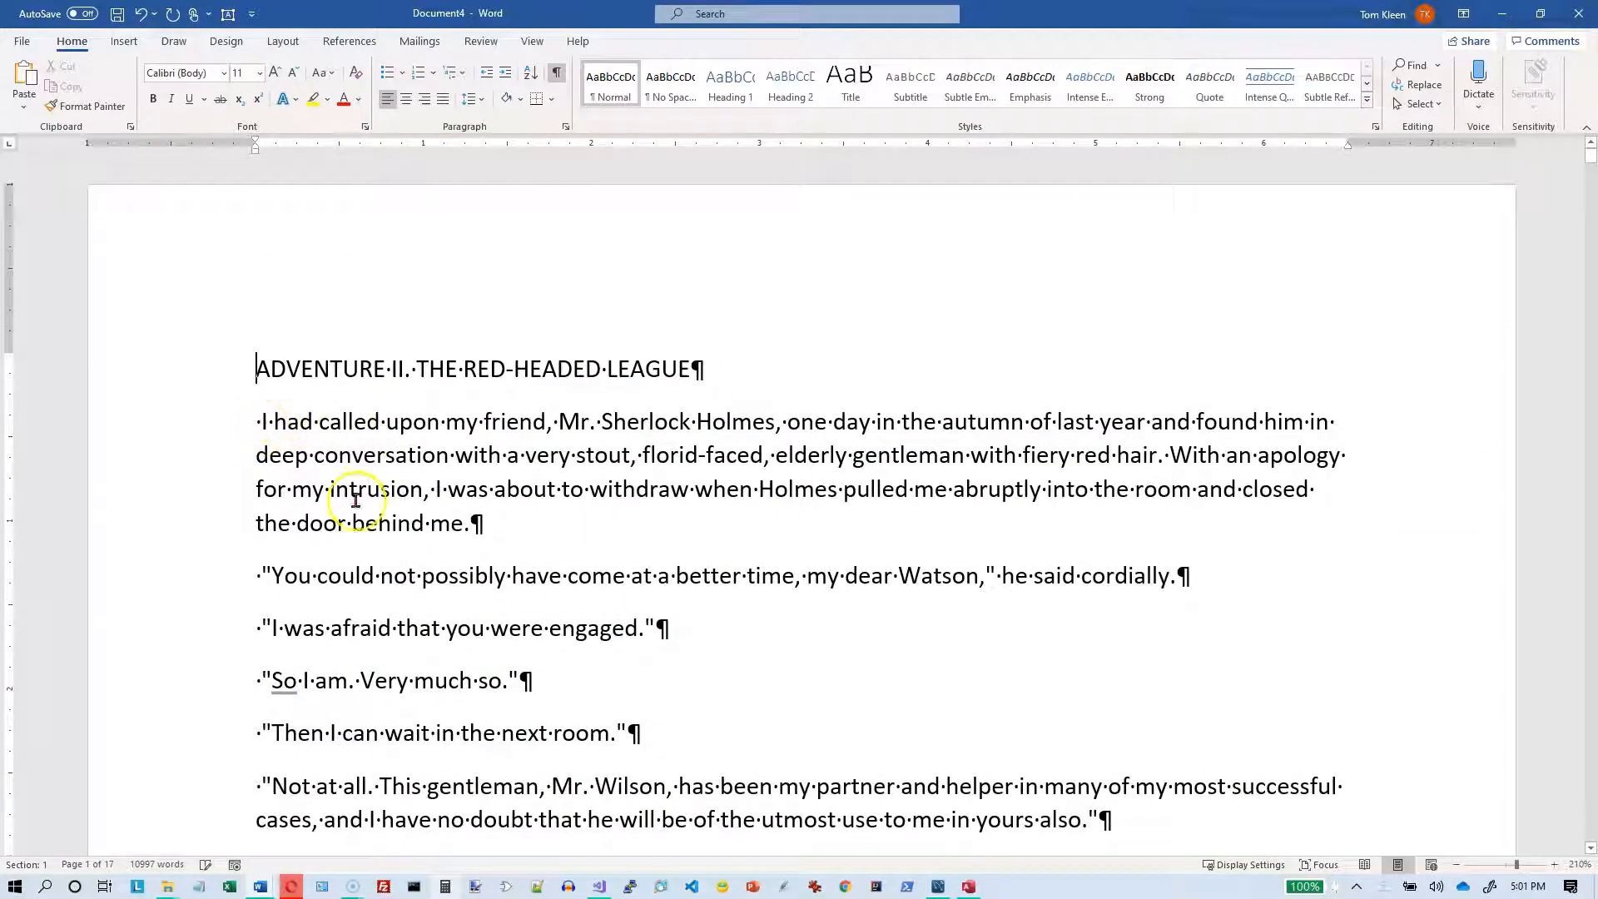
{"action": "left_click", "coordinate": [718, 378]}
{"action": "key", "text": "Home"}
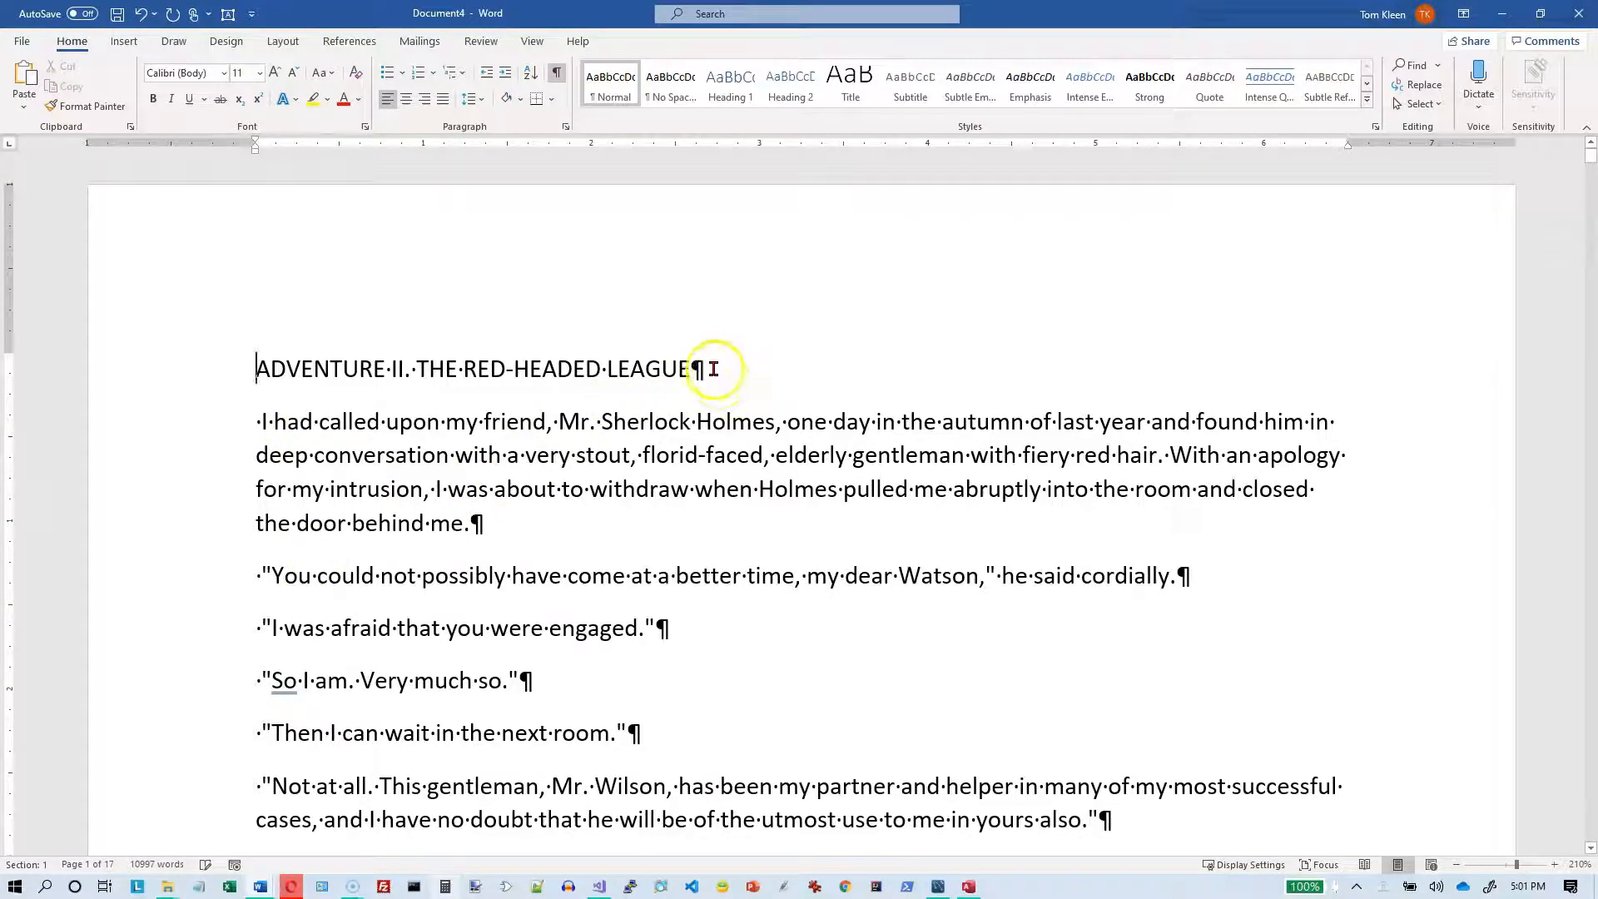
Step: From the document's start, replace every paragraph mark followed by a space with just a paragraph mark (^p), and close Find and Replace
{"action": "left_click", "coordinate": [256, 369]}
{"action": "key", "text": "ctrl+h"}
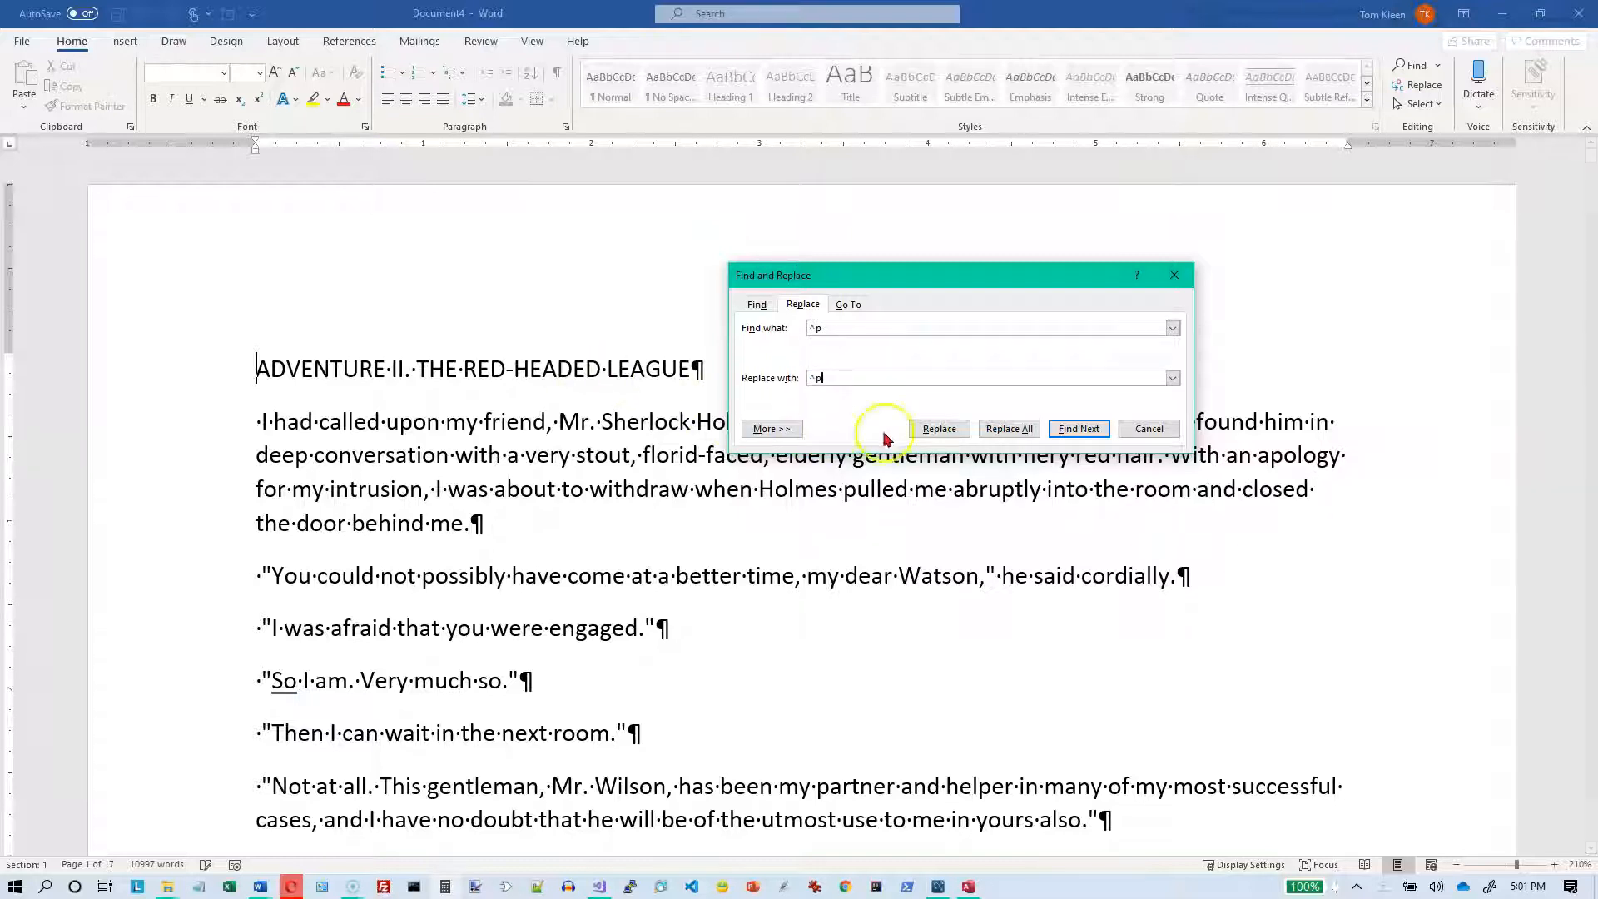
{"action": "left_click", "coordinate": [999, 438]}
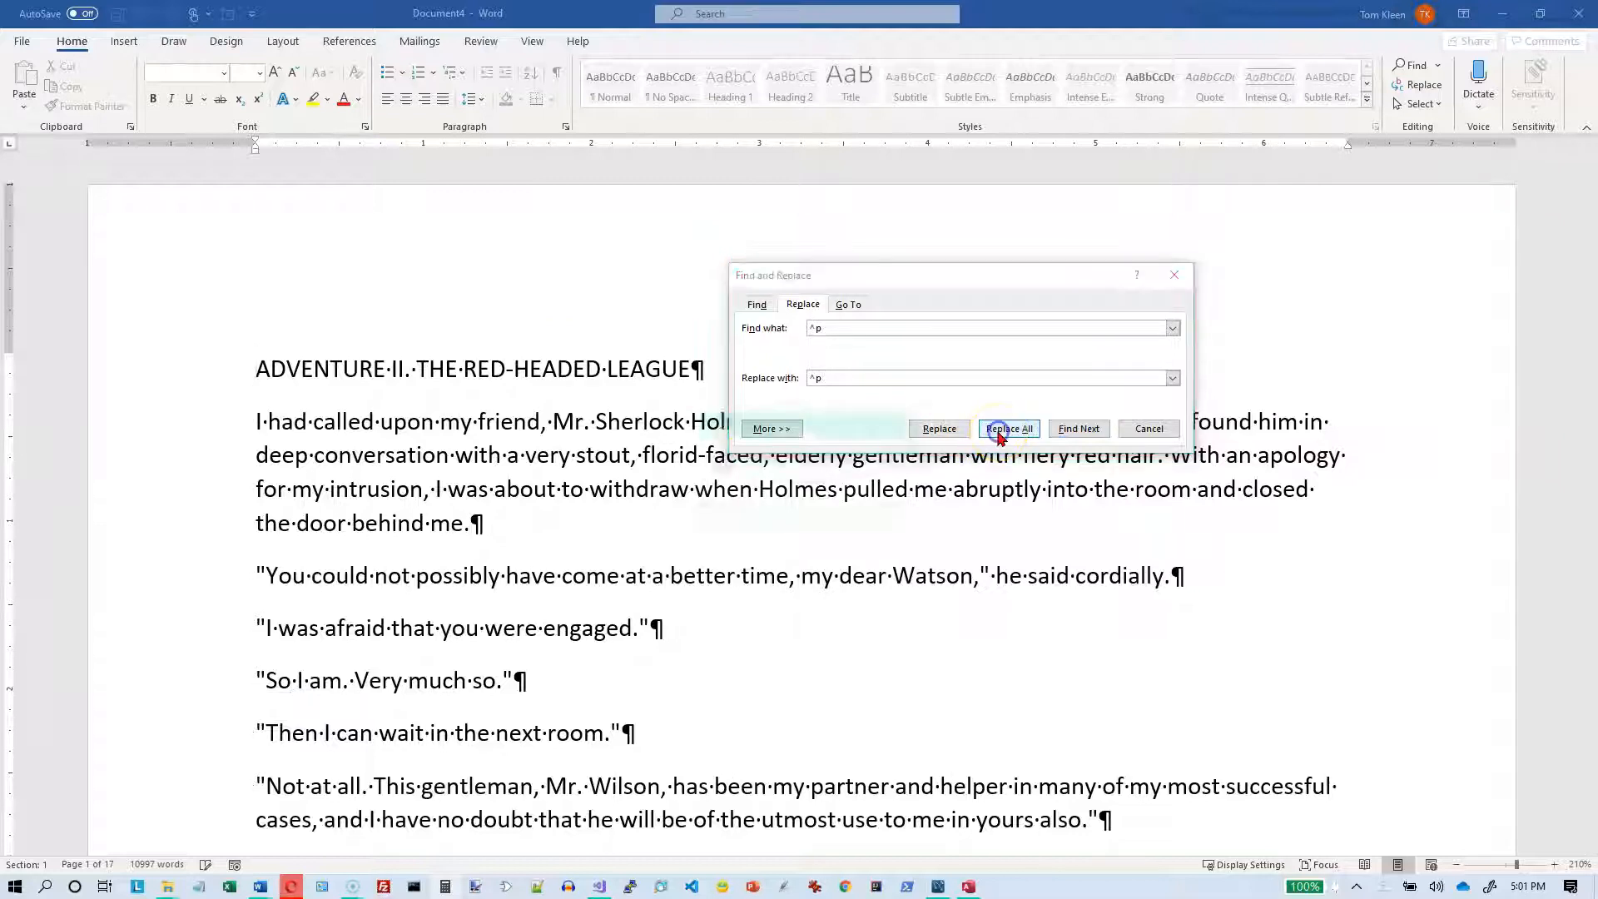
{"action": "left_click", "coordinate": [805, 486]}
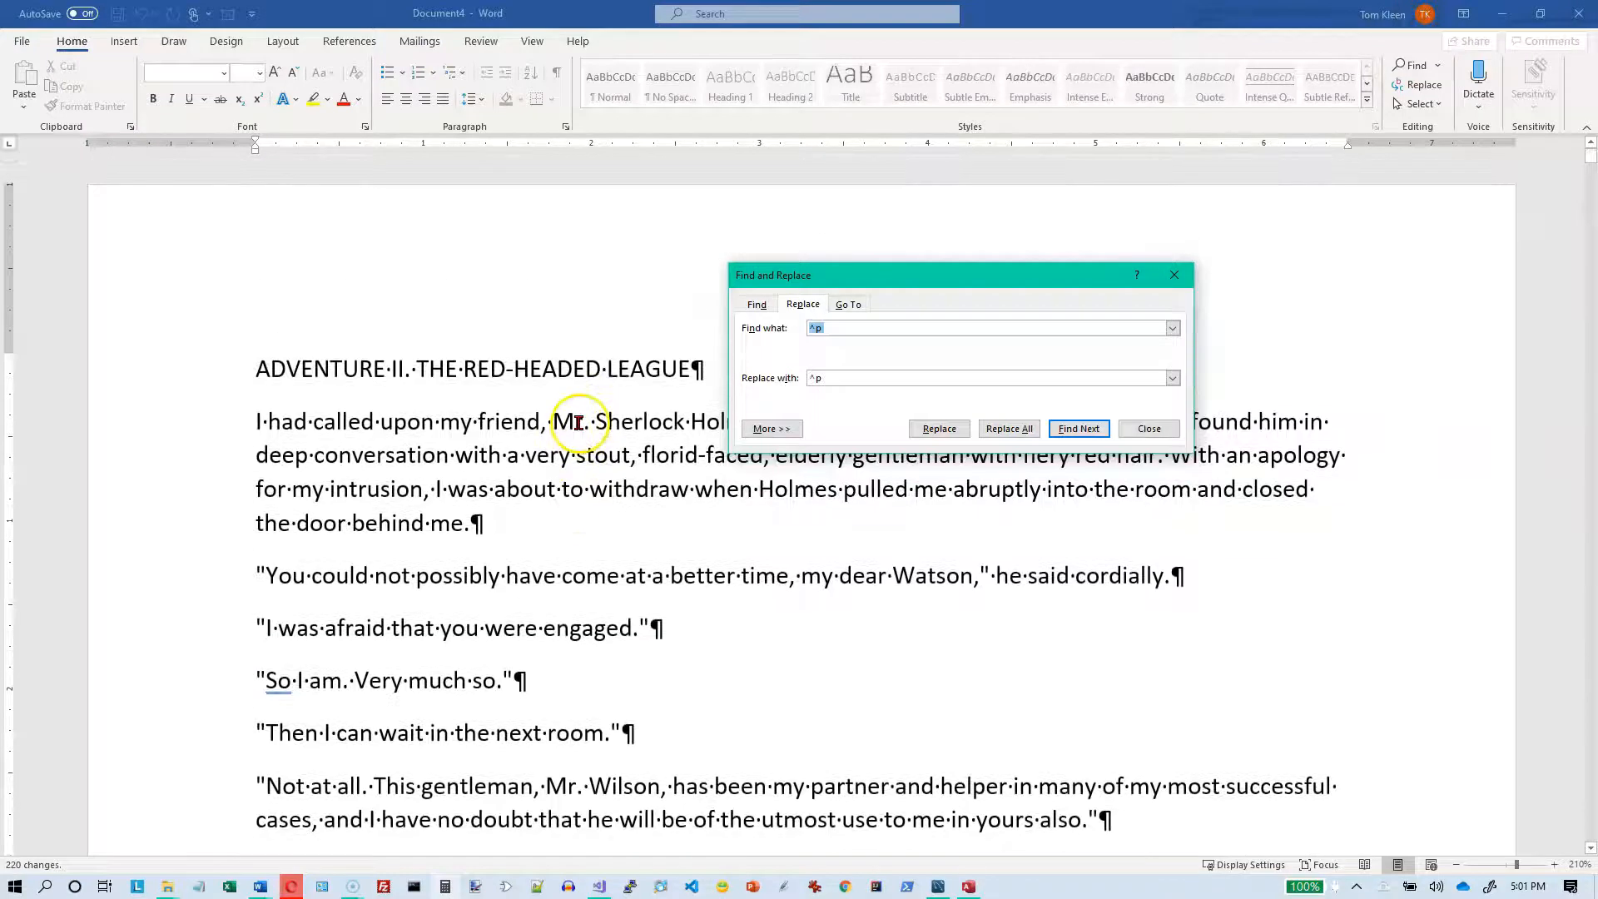
{"action": "left_click", "coordinate": [1174, 275]}
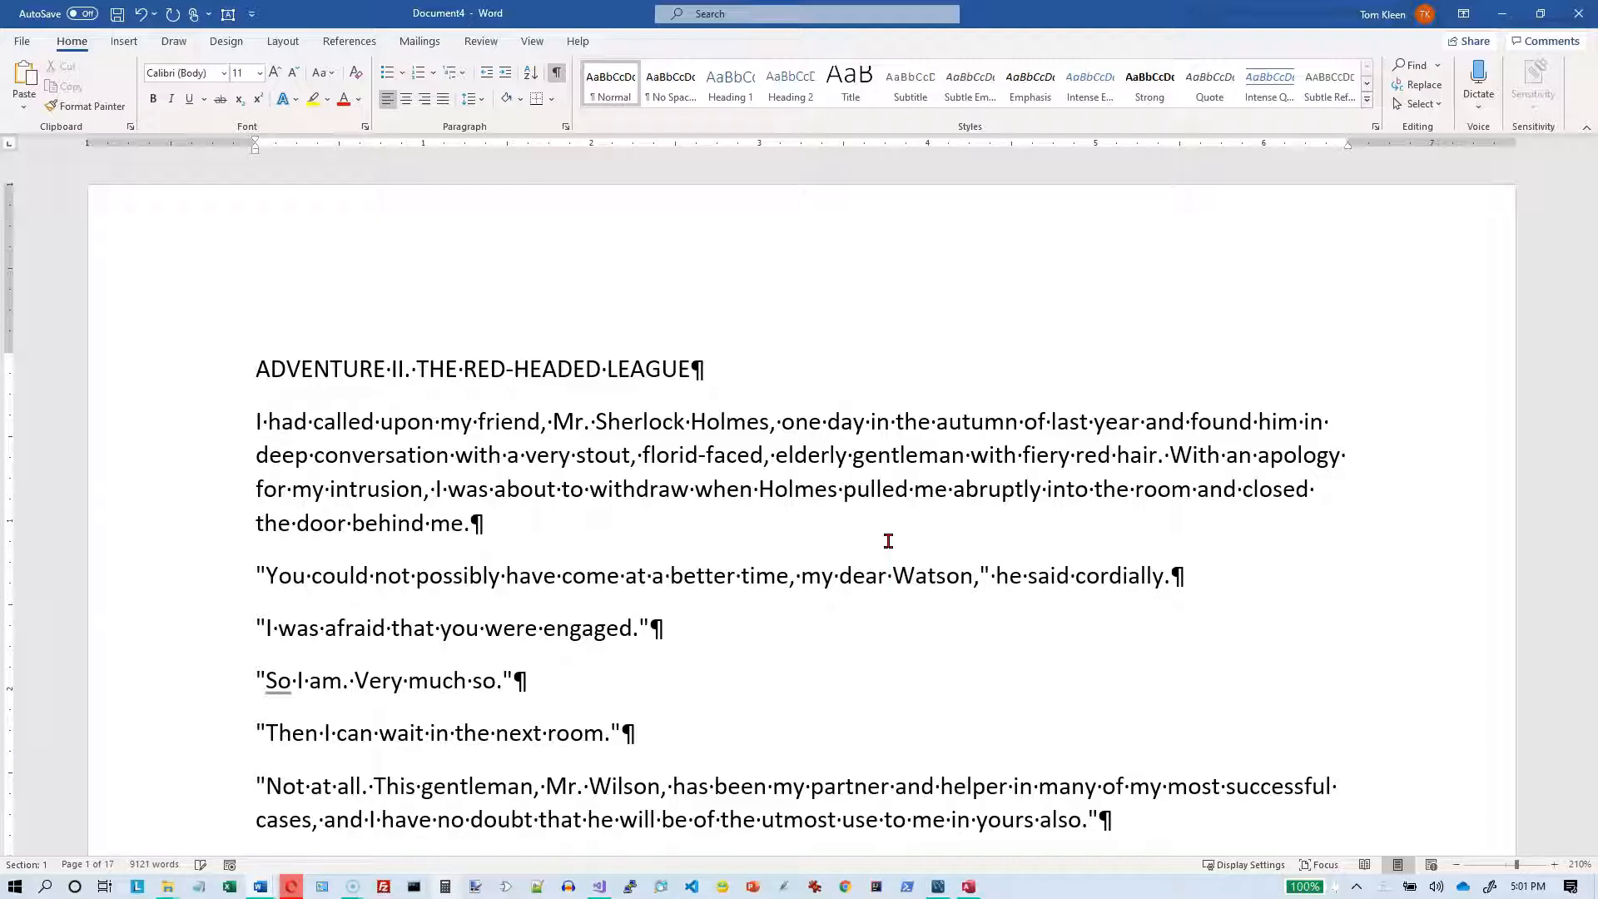
Step: Reopen Replace clear of the story text, expand its search options and set the search text to the special Tab Character (^t)
{"action": "left_click", "coordinate": [789, 523]}
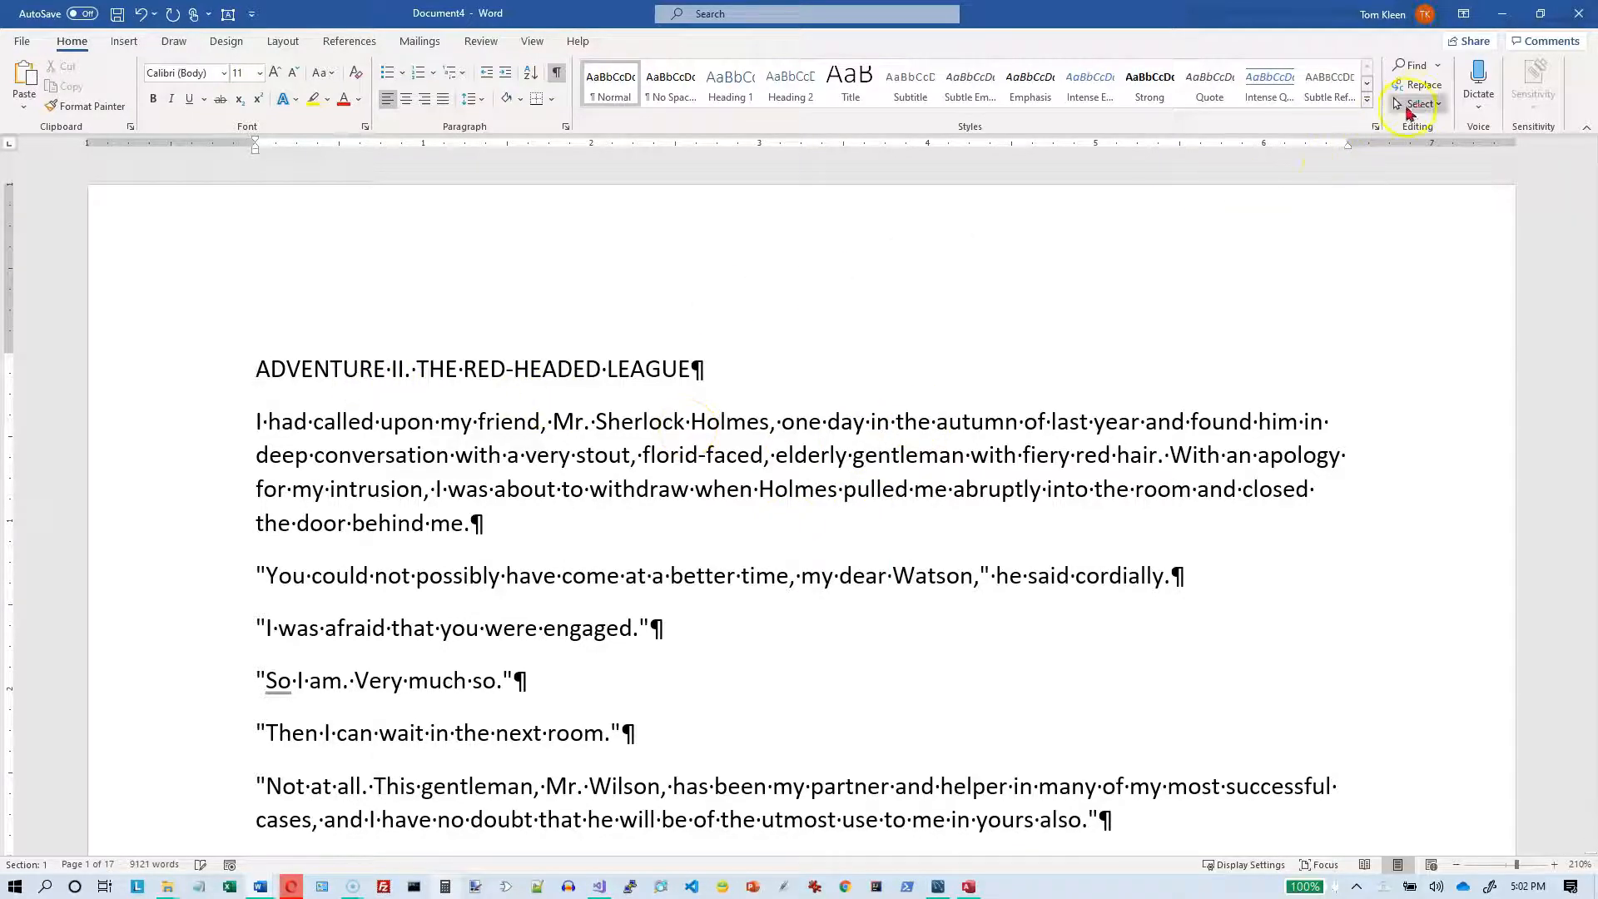
{"action": "left_click", "coordinate": [1418, 84]}
{"action": "left_click_drag", "start_coordinate": [921, 277], "coordinate": [592, 250]}
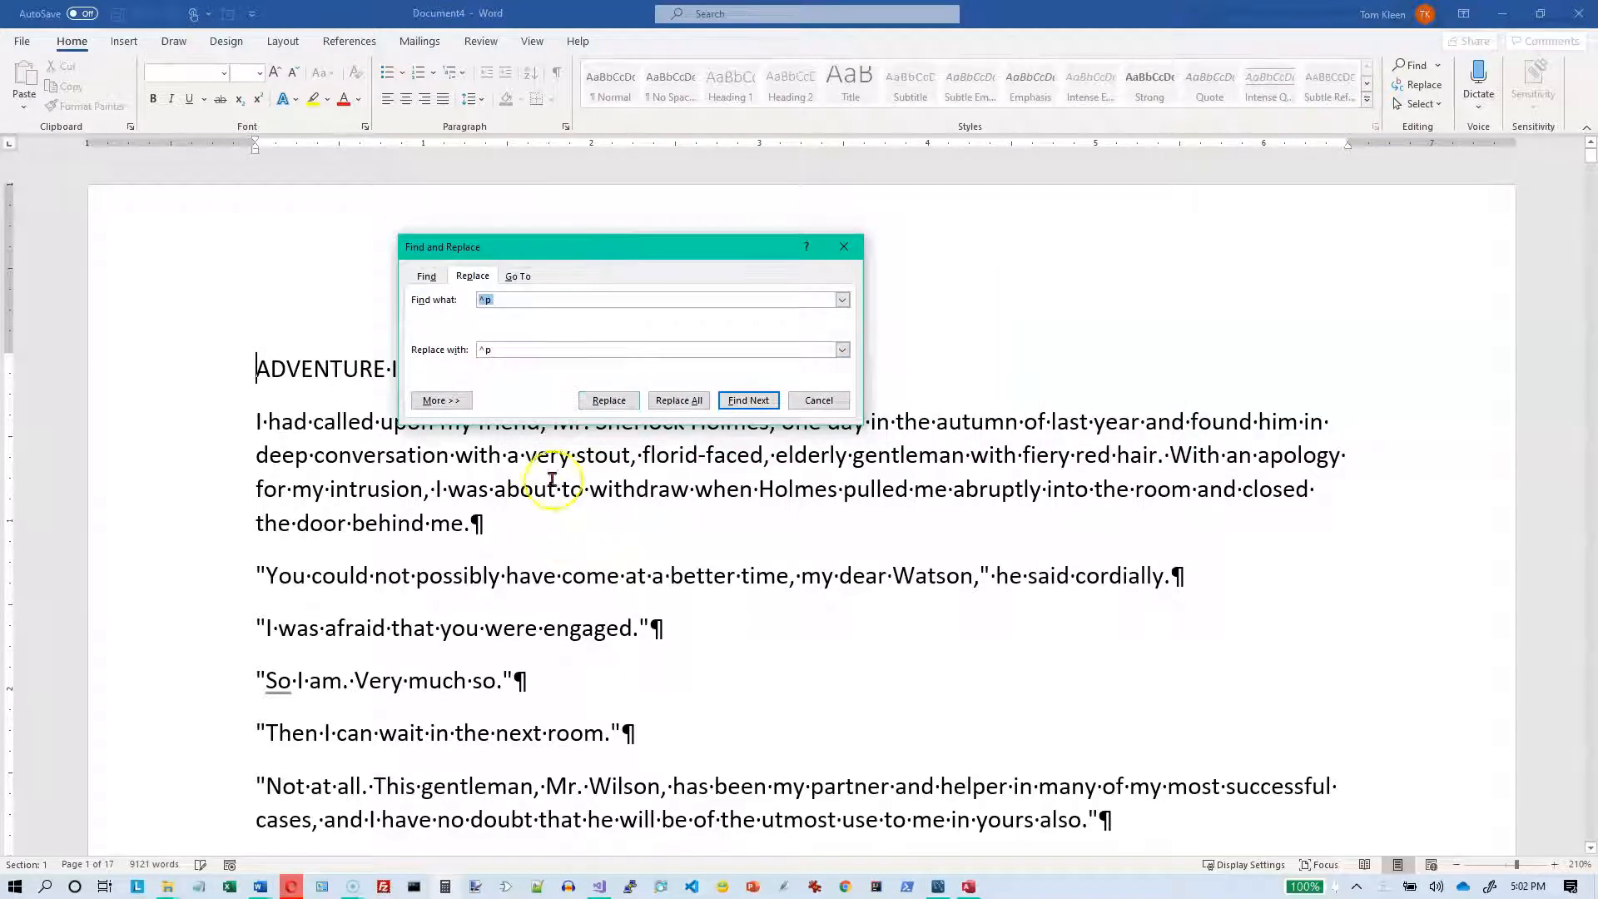
{"action": "left_click", "coordinate": [453, 402]}
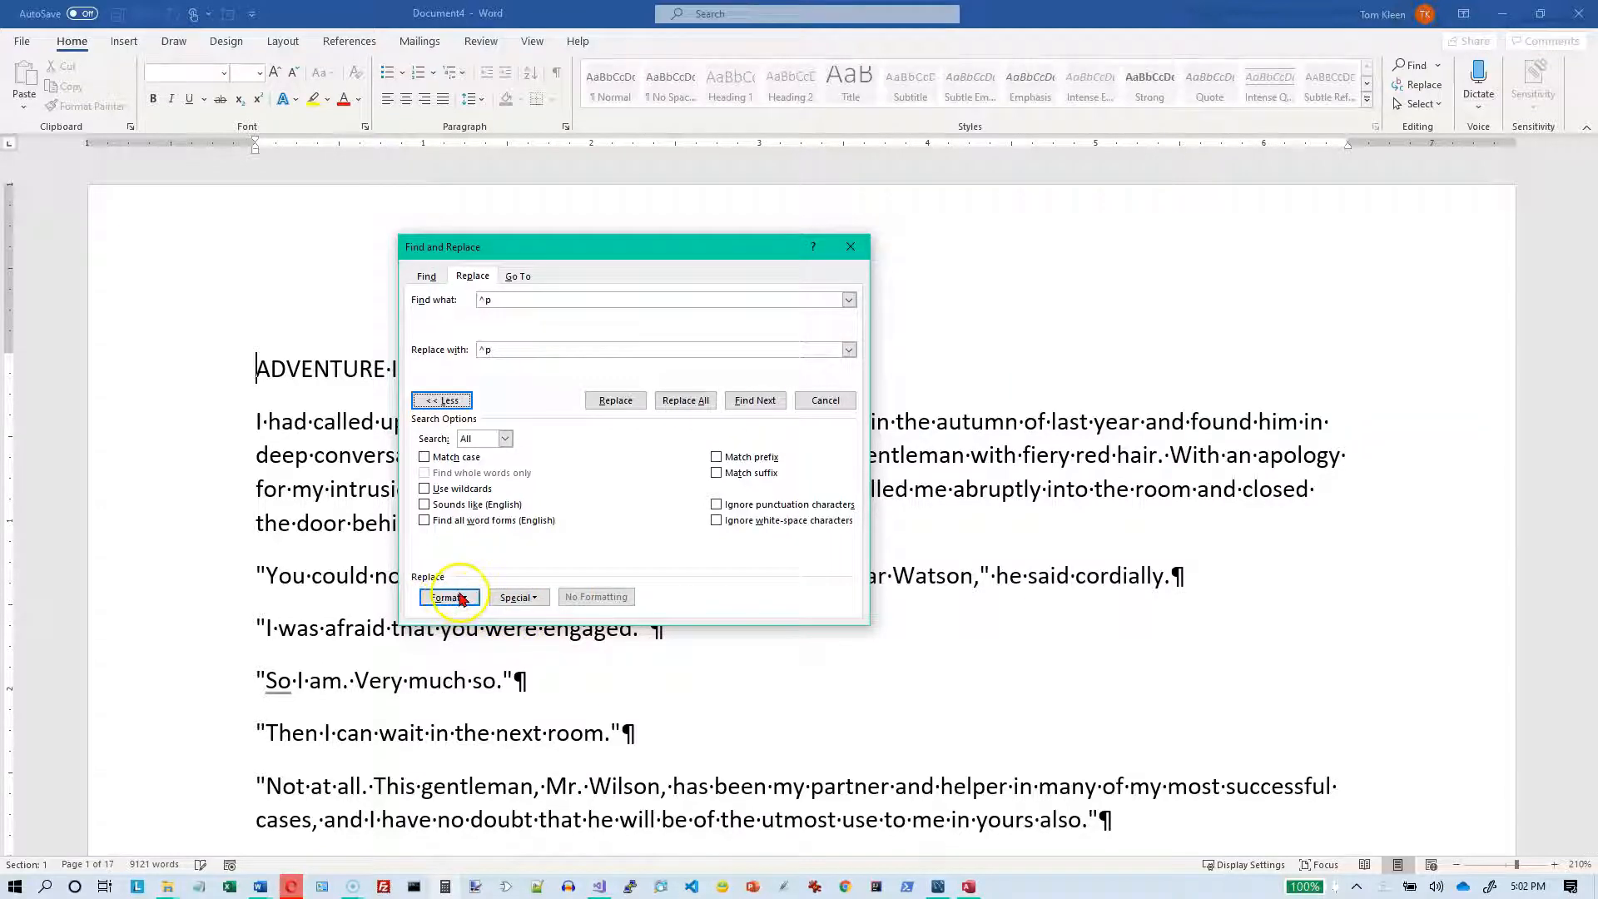
{"action": "left_click", "coordinate": [532, 598]}
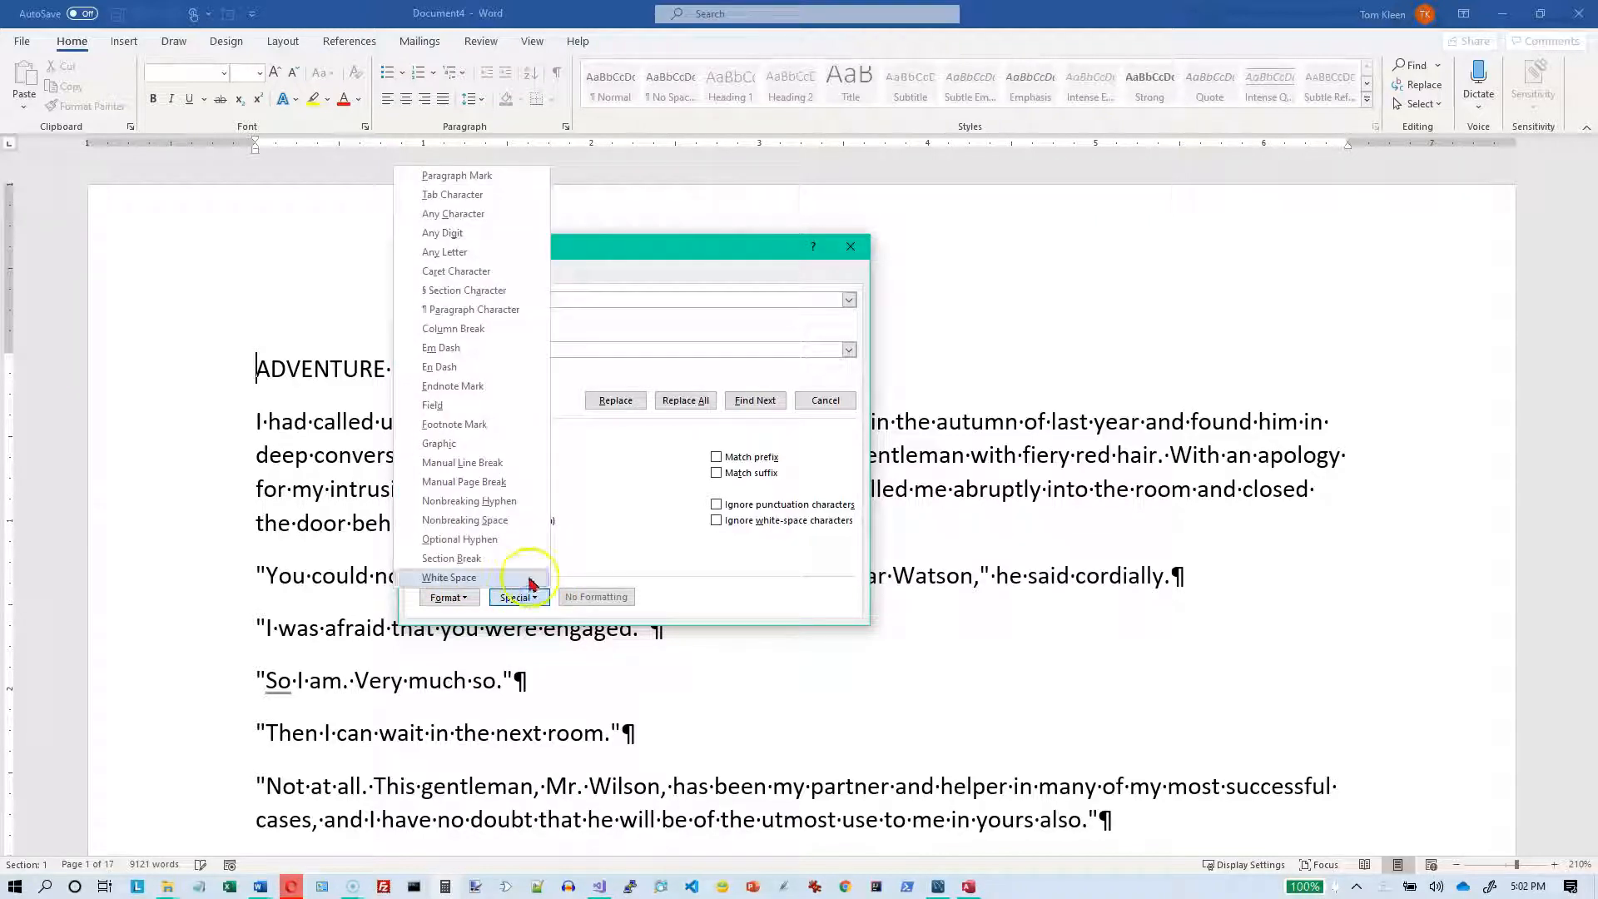
{"action": "left_click", "coordinate": [470, 178]}
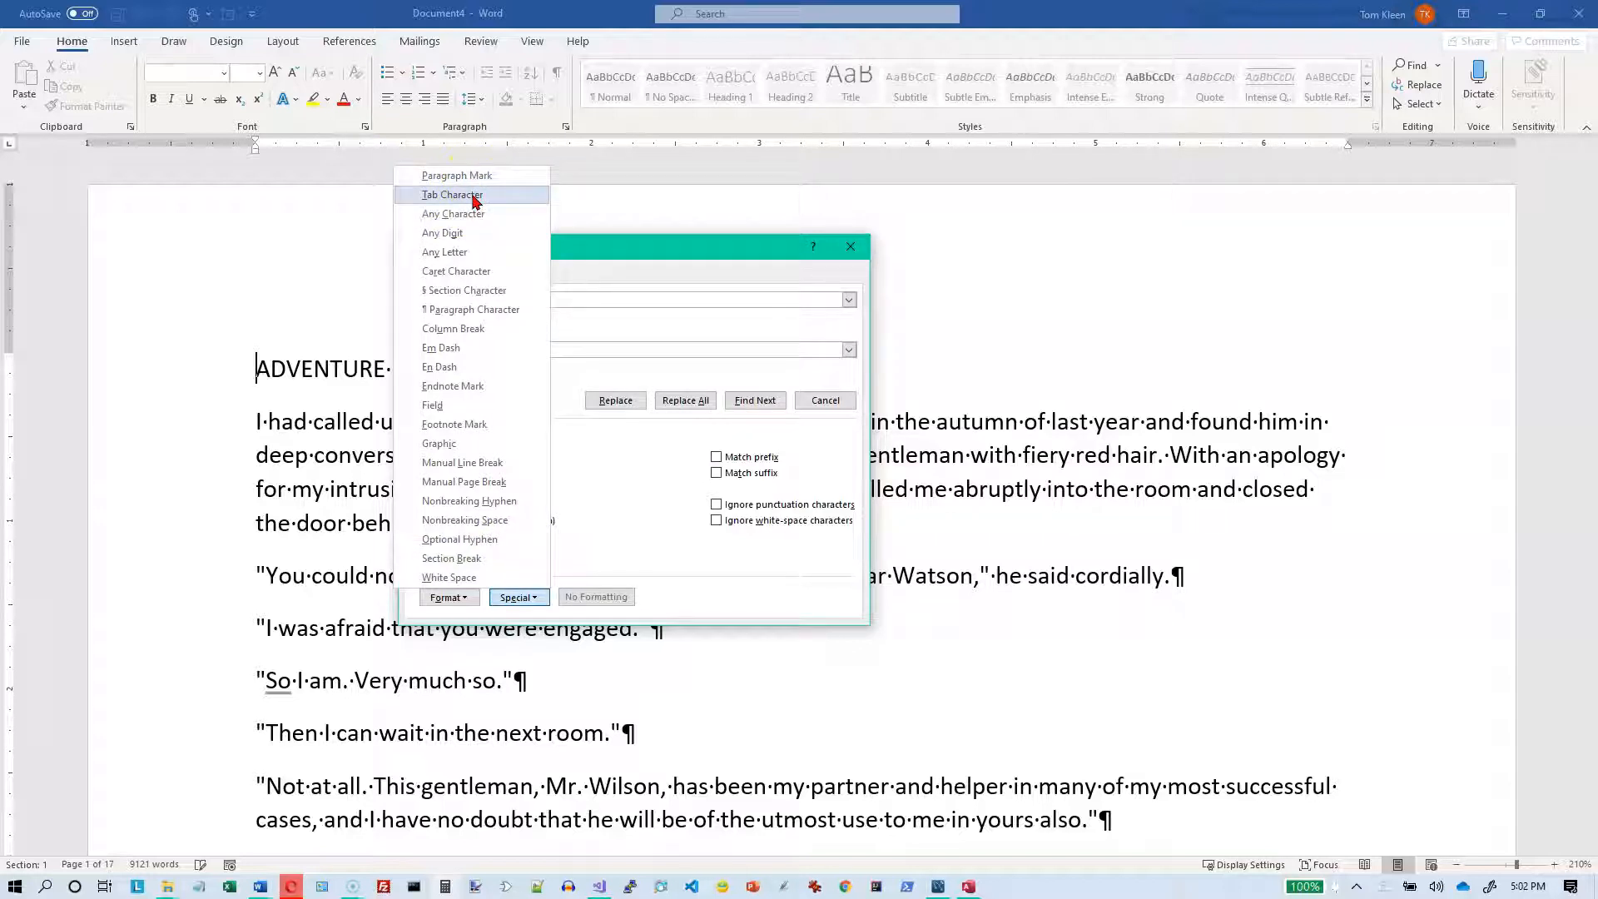
{"action": "left_click", "coordinate": [475, 199]}
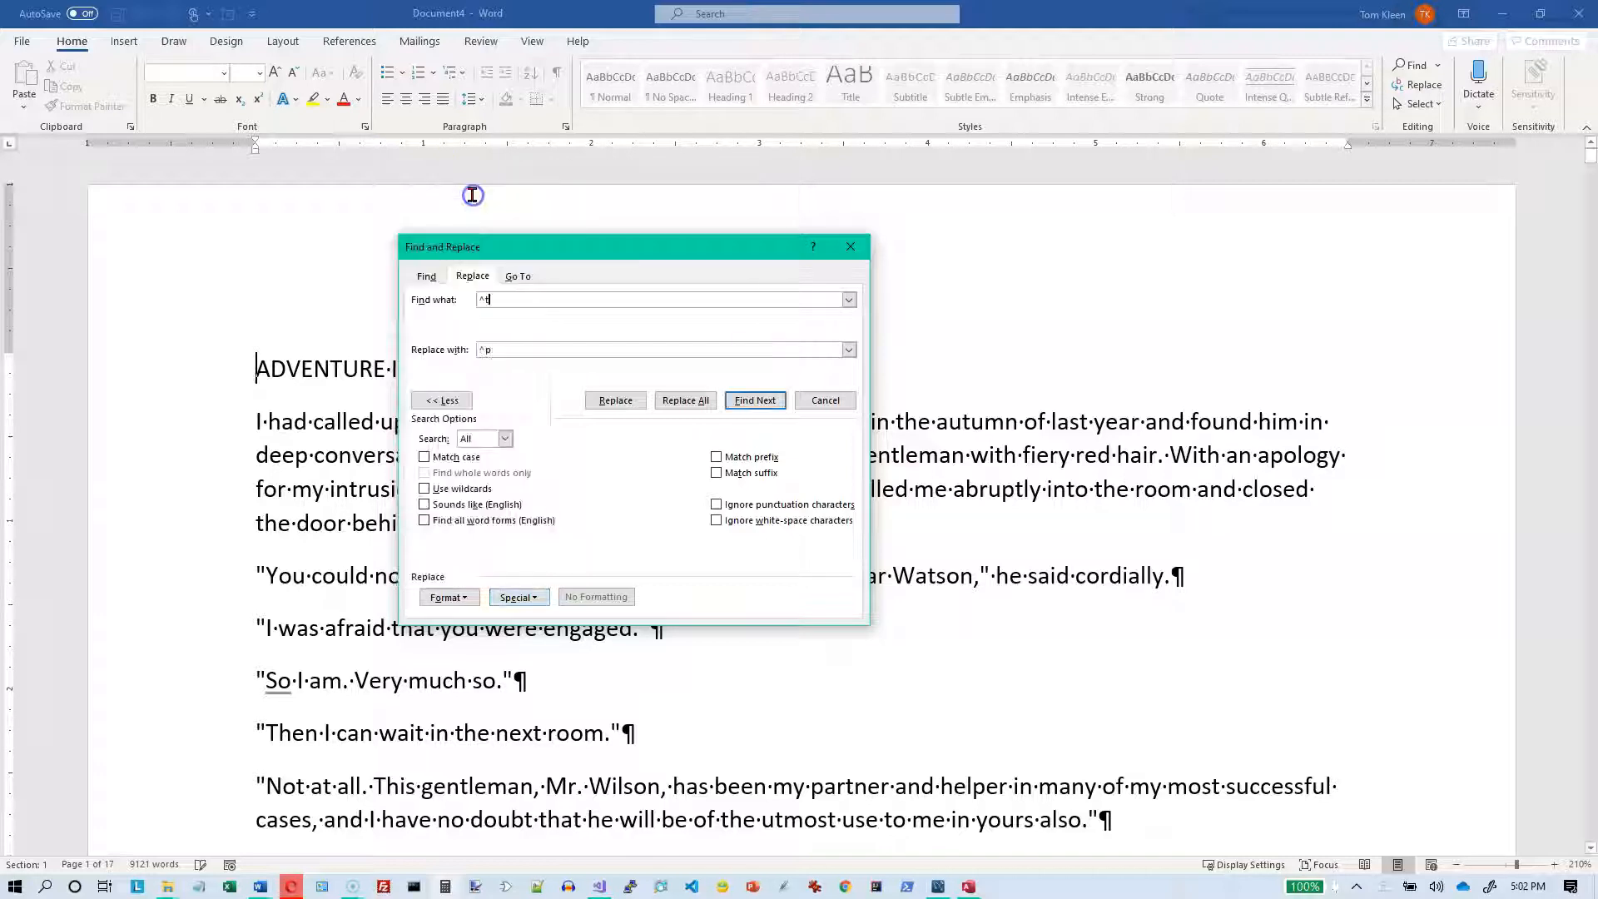
Step: Look through the special characters and the formatting options available for find and replace
{"action": "left_click", "coordinate": [518, 597]}
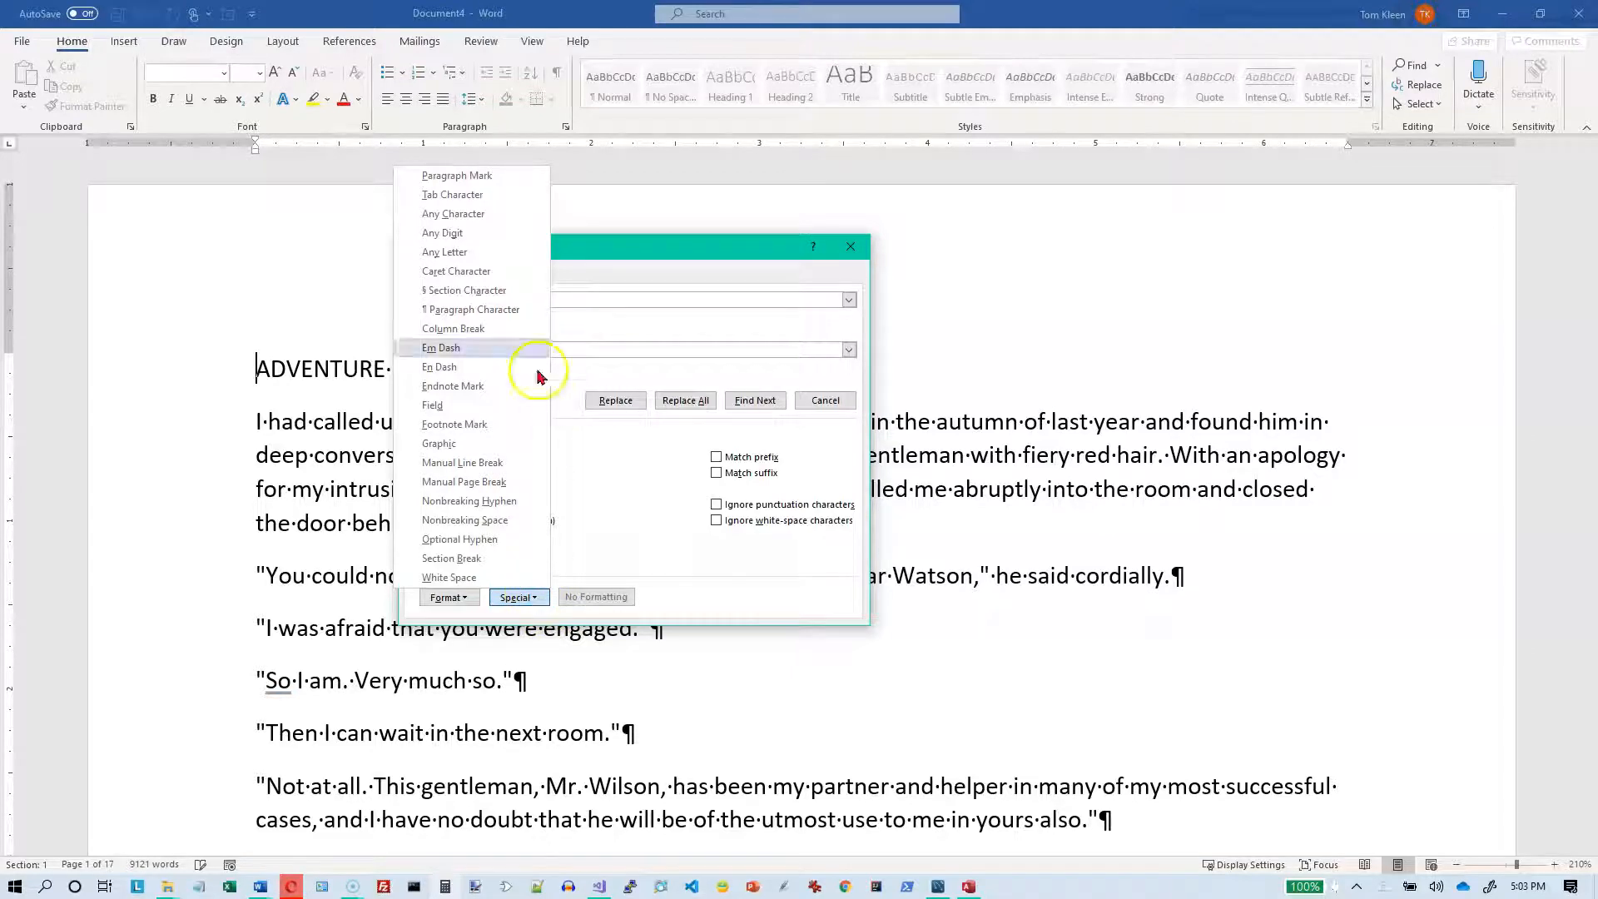
{"action": "left_click", "coordinate": [461, 596]}
{"action": "left_click", "coordinate": [458, 599]}
{"action": "left_click", "coordinate": [457, 598]}
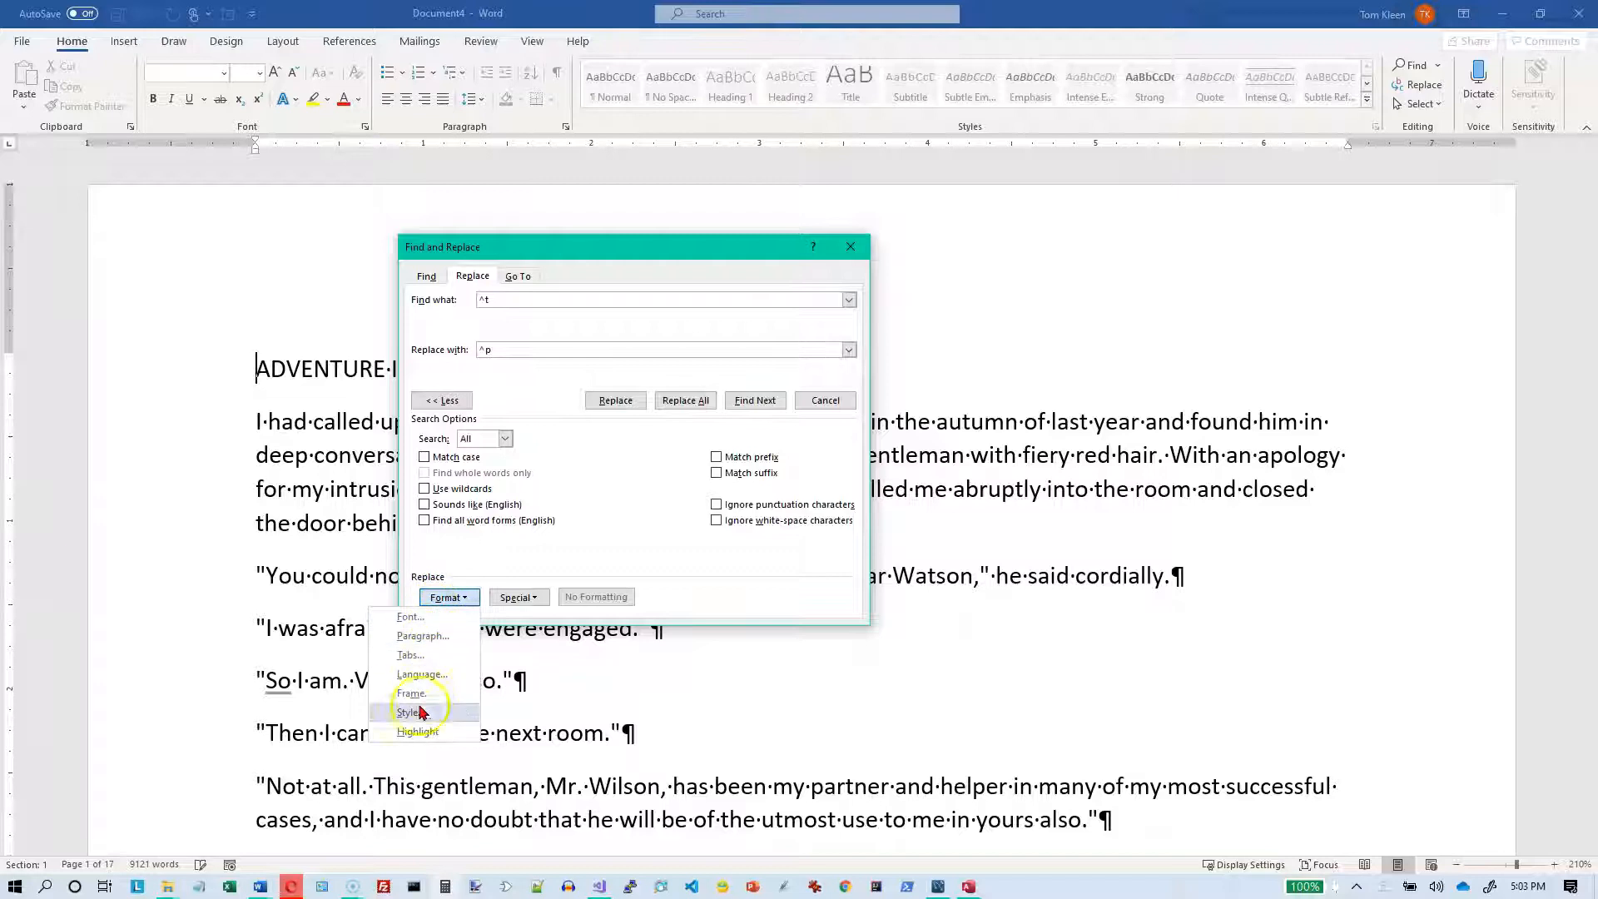